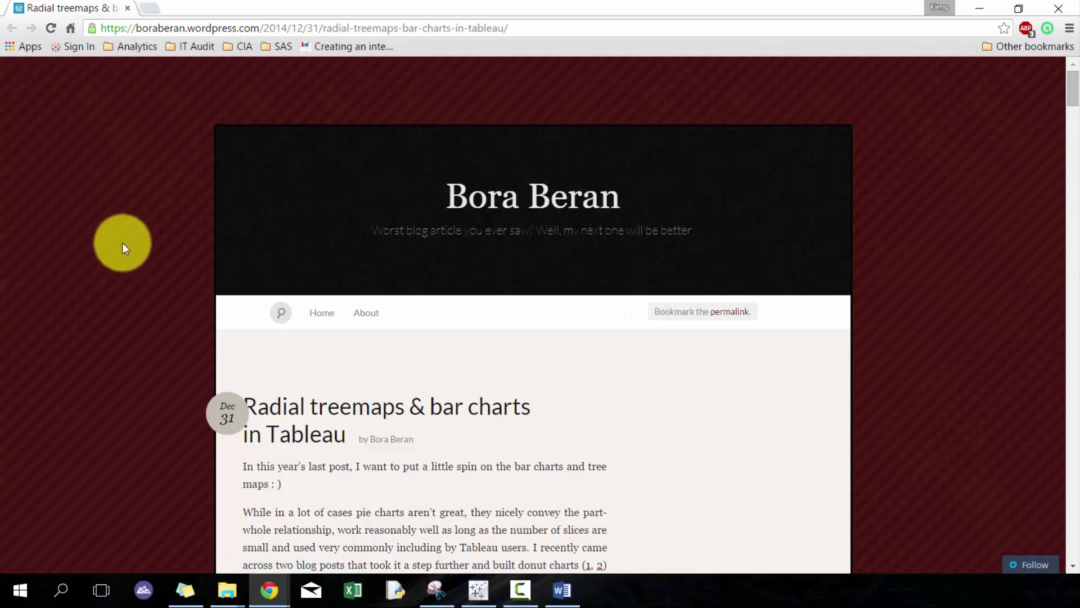
# Step: Scroll through the radial treemap blog post to its closing note about one template for 3 radial charts
pyautogui.scroll(-9, 122, 265)
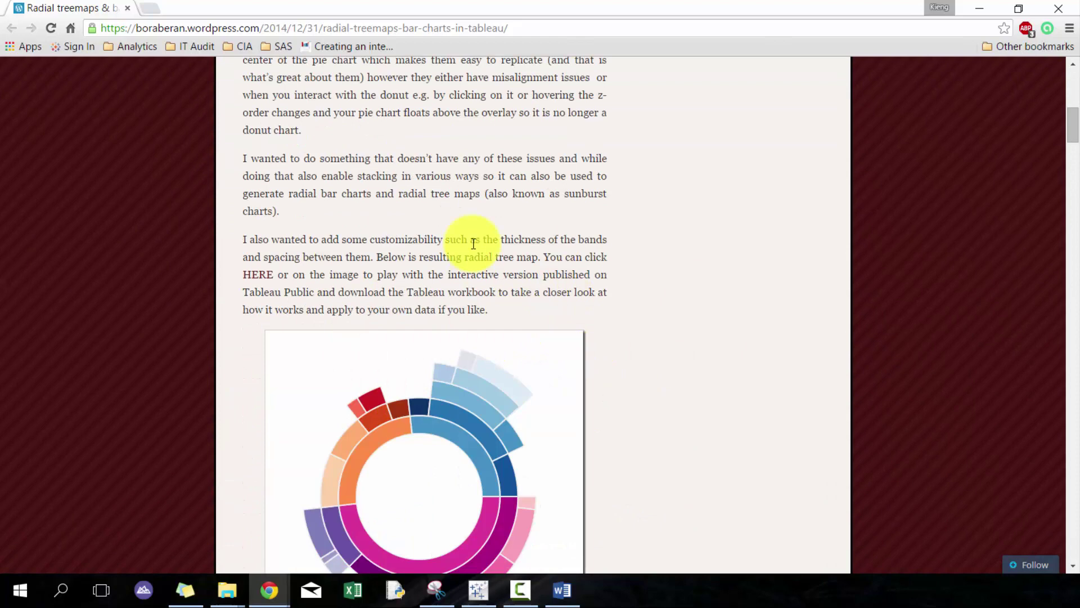
pyautogui.scroll(-10, 743, 301)
pyautogui.scroll(-15, 483, 397)
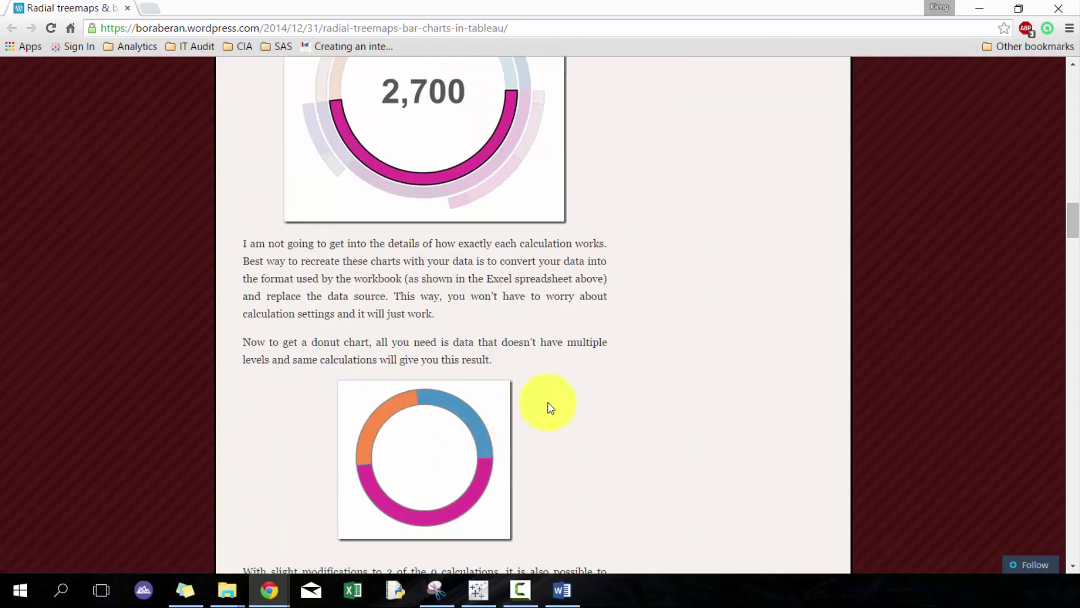
pyautogui.scroll(-10, 641, 331)
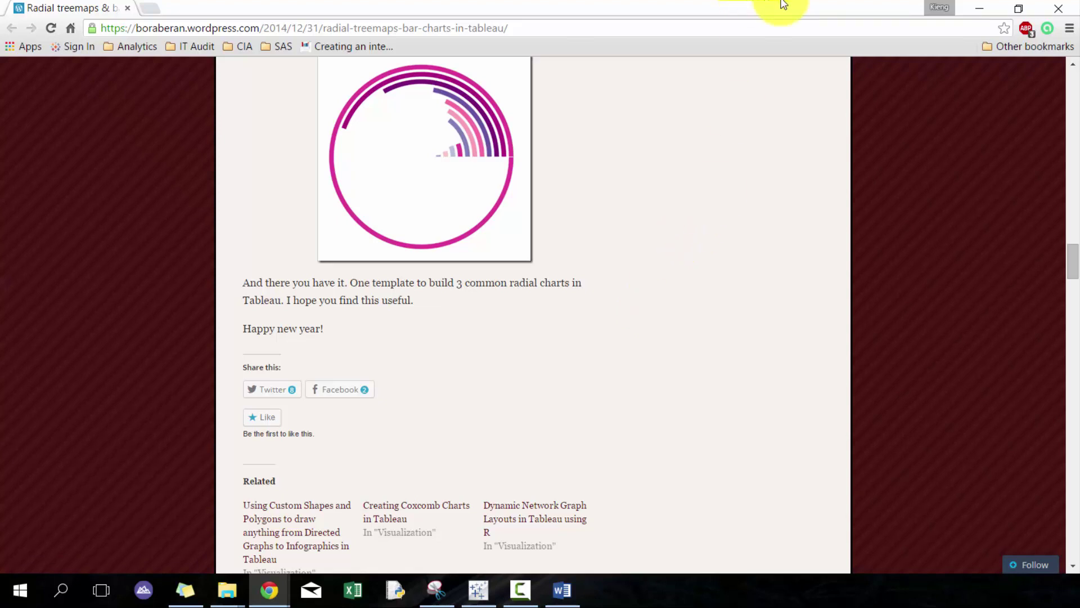
# Step: Minimize Chrome and connect Tableau to Sunburst Data.xlsx with the legacy Excel connection
pyautogui.click(990, 7)
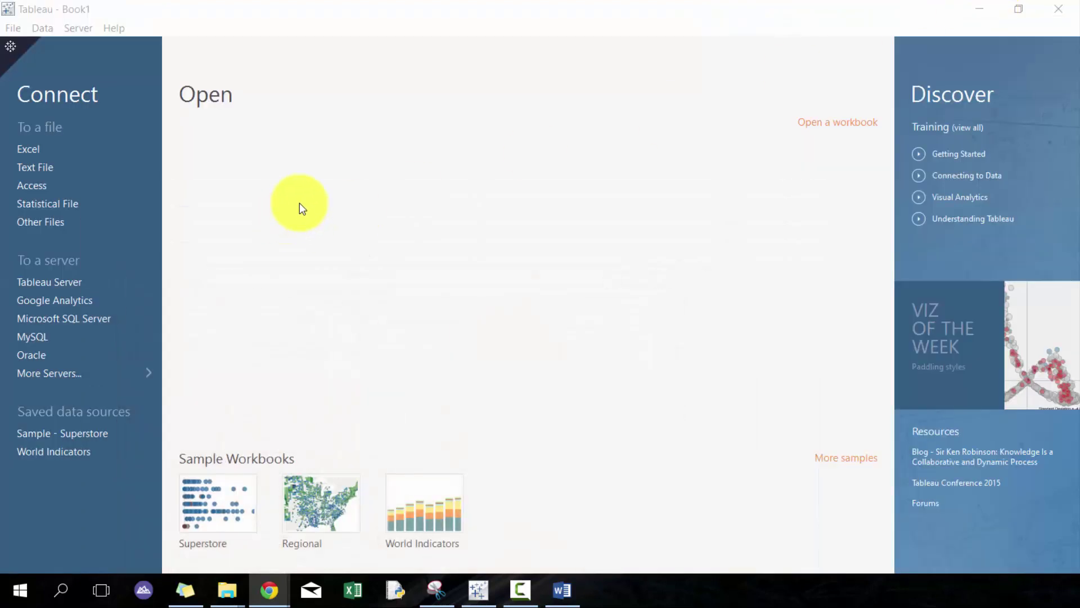
pyautogui.click(99, 151)
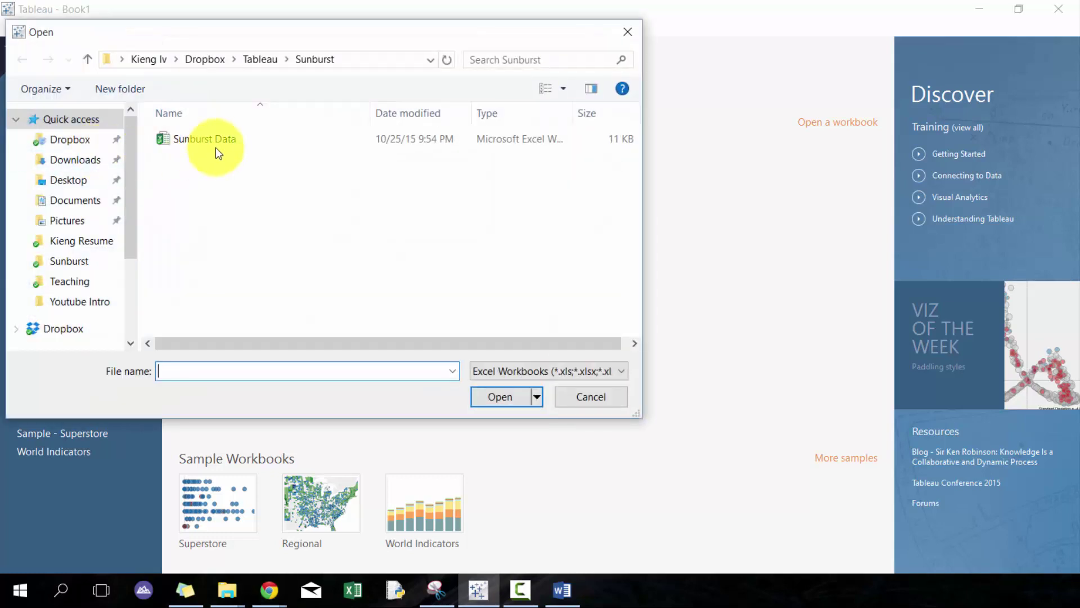
pyautogui.click(267, 142)
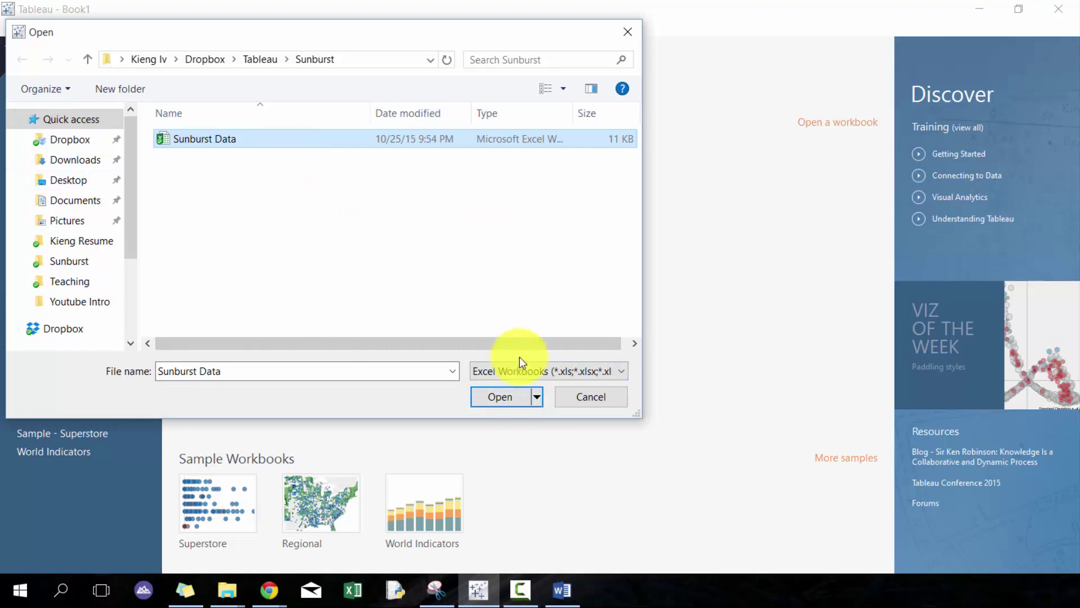
pyautogui.click(537, 397)
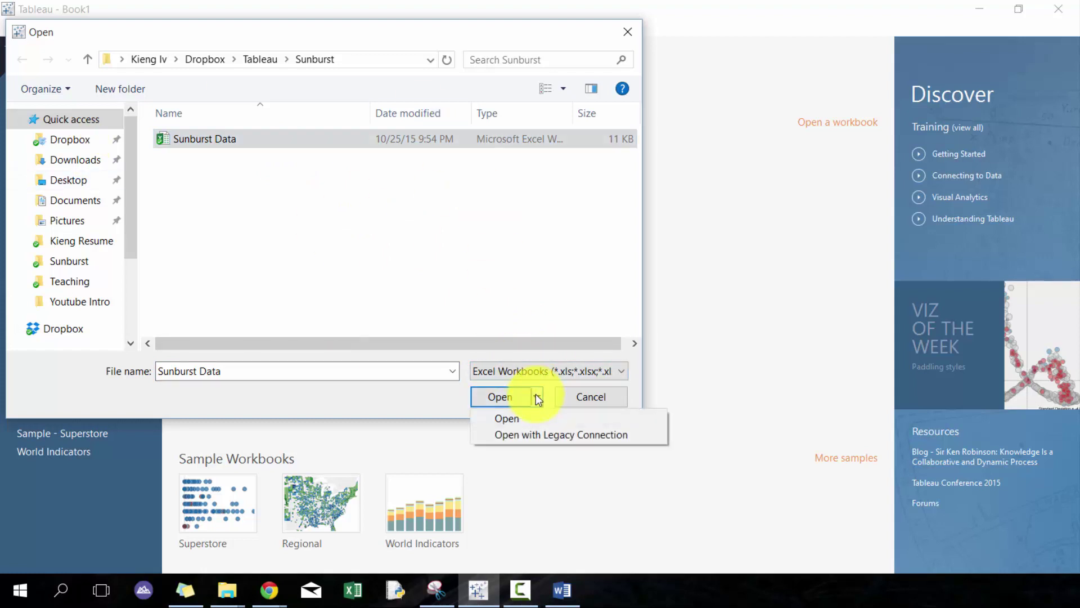
pyautogui.click(531, 435)
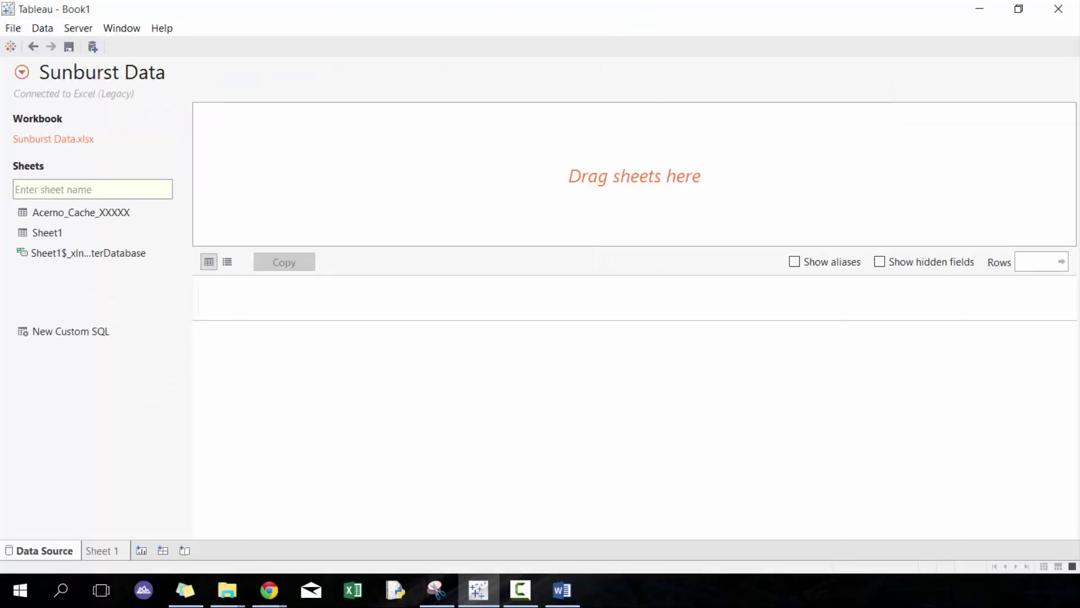
# Step: Paste the prepared SQL from Word into a New Custom SQL query, returning 112 rows
pyautogui.click(562, 589)
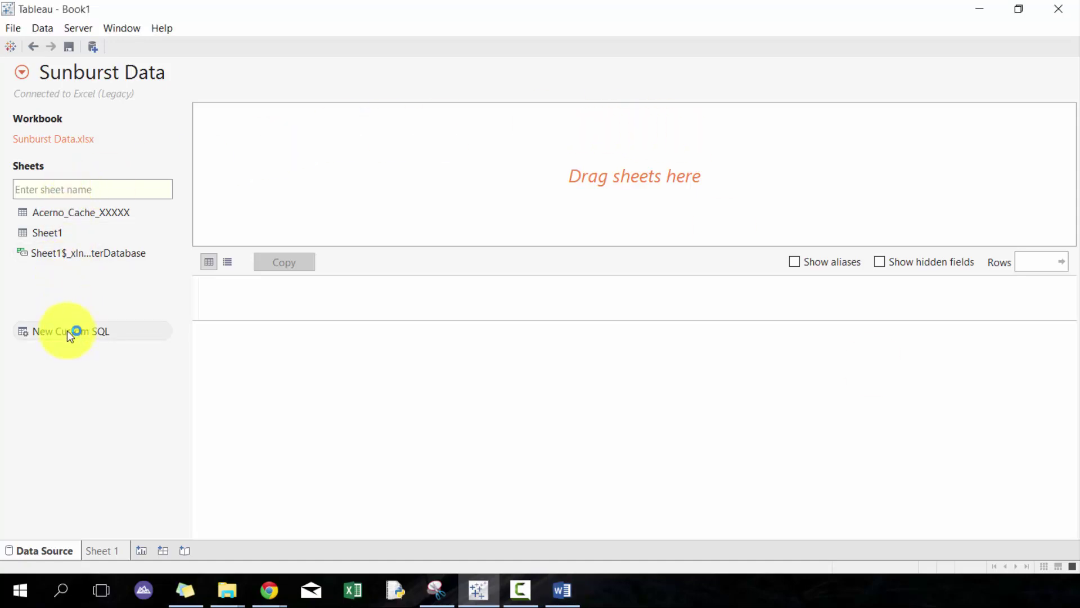
pyautogui.moveTo(66, 332); pyautogui.dragTo(295, 186)
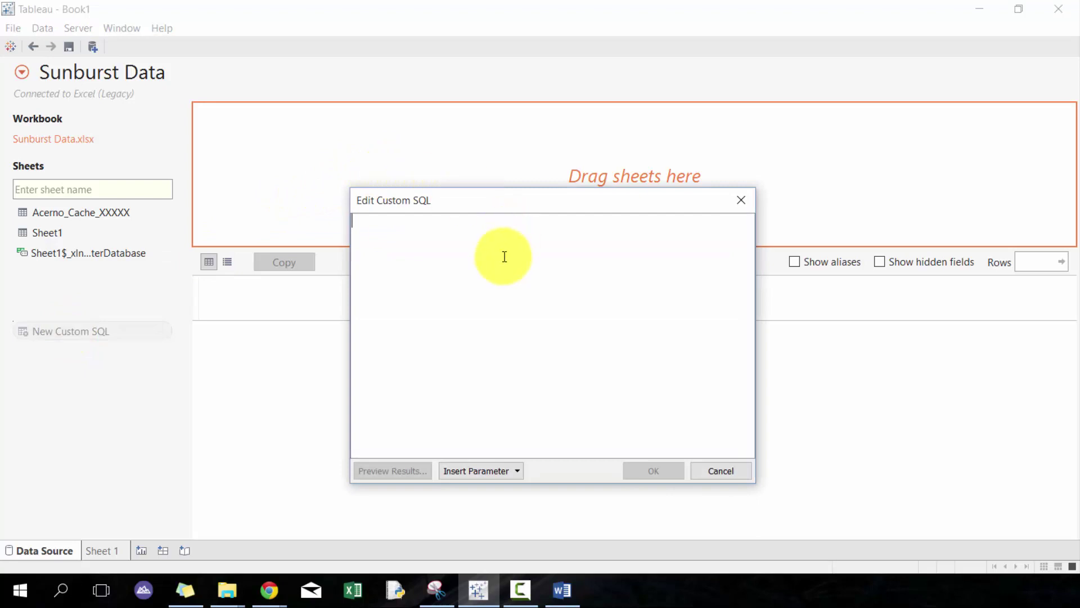
pyautogui.hotkey('ctrl', 'v')
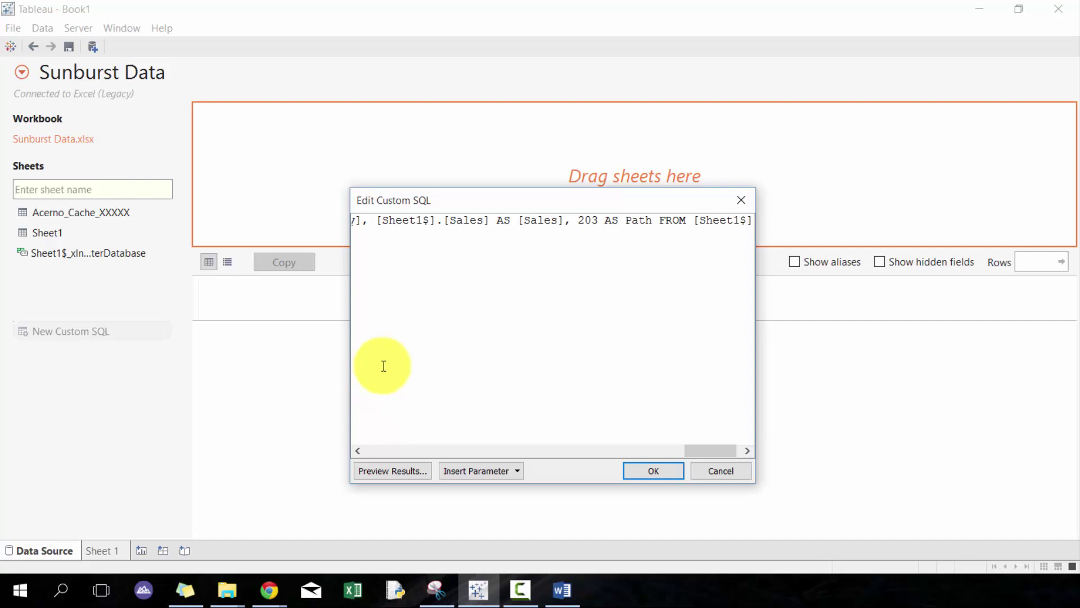
pyautogui.click(663, 472)
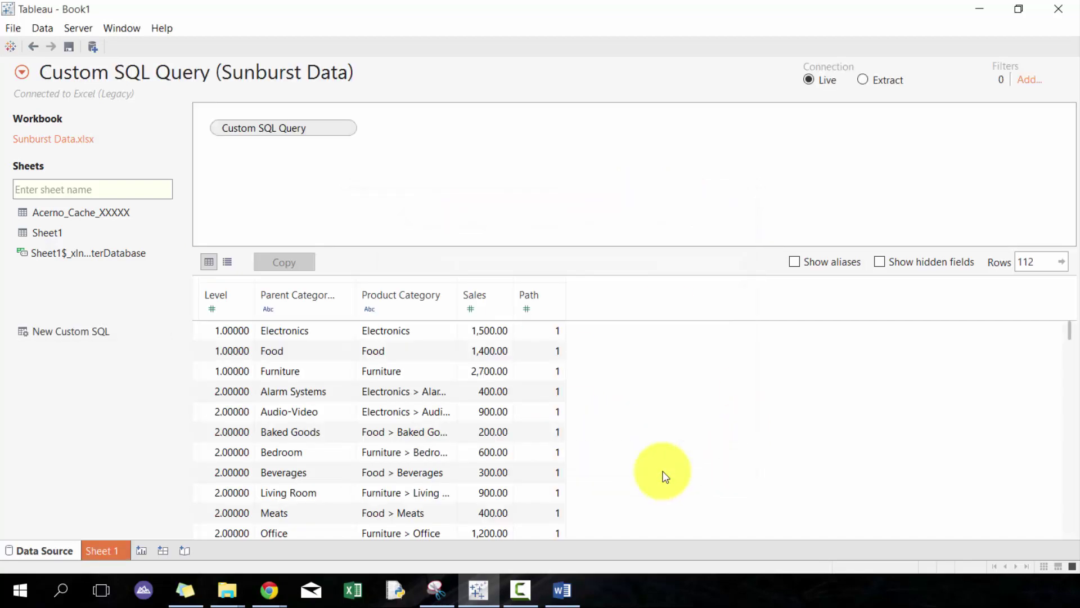
# Step: Go to Sheet 1 and create the Index calculated field from the formula copied from Word
pyautogui.click(87, 551)
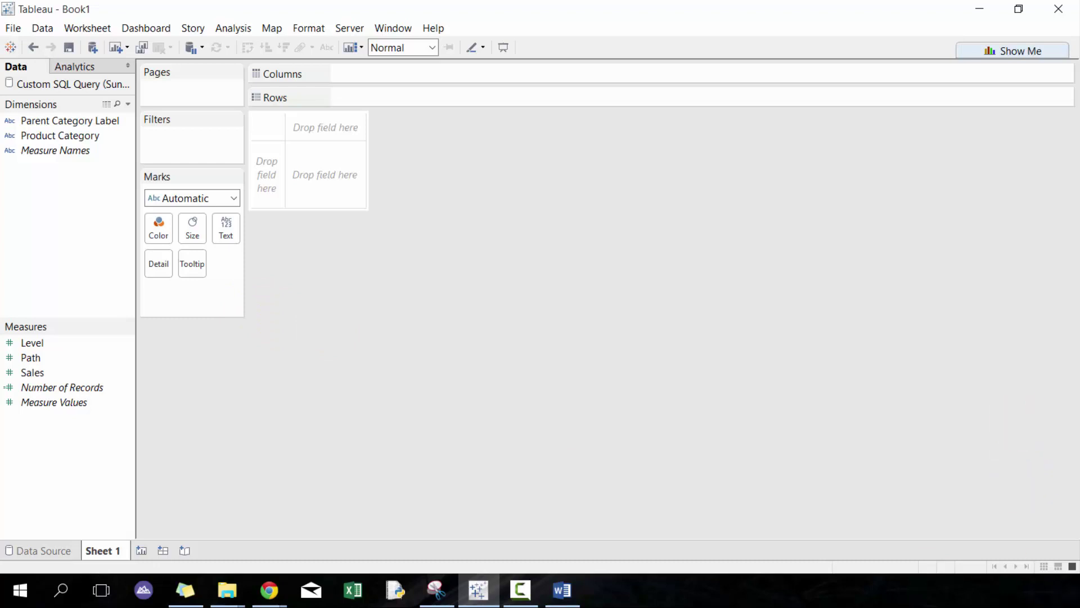
pyautogui.hotkey('alt', 'Tab')
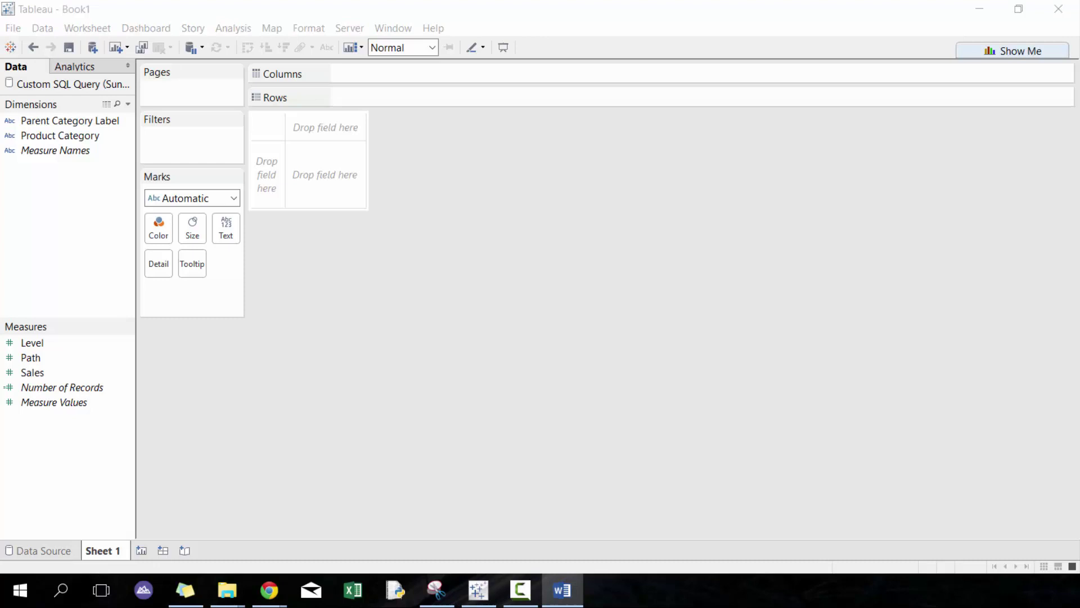
pyautogui.click(128, 105)
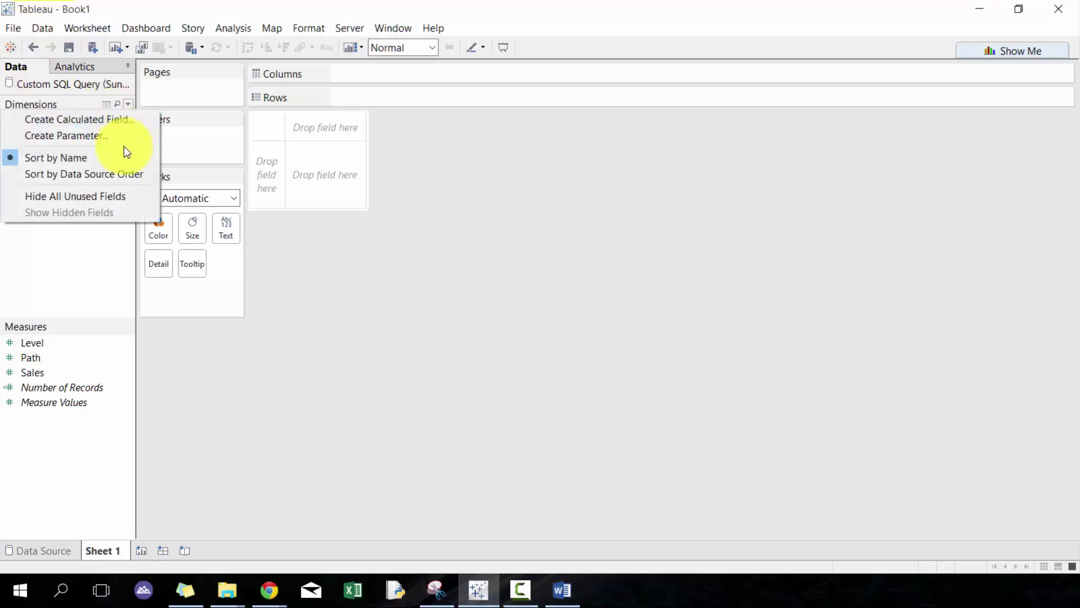
pyautogui.click(123, 119)
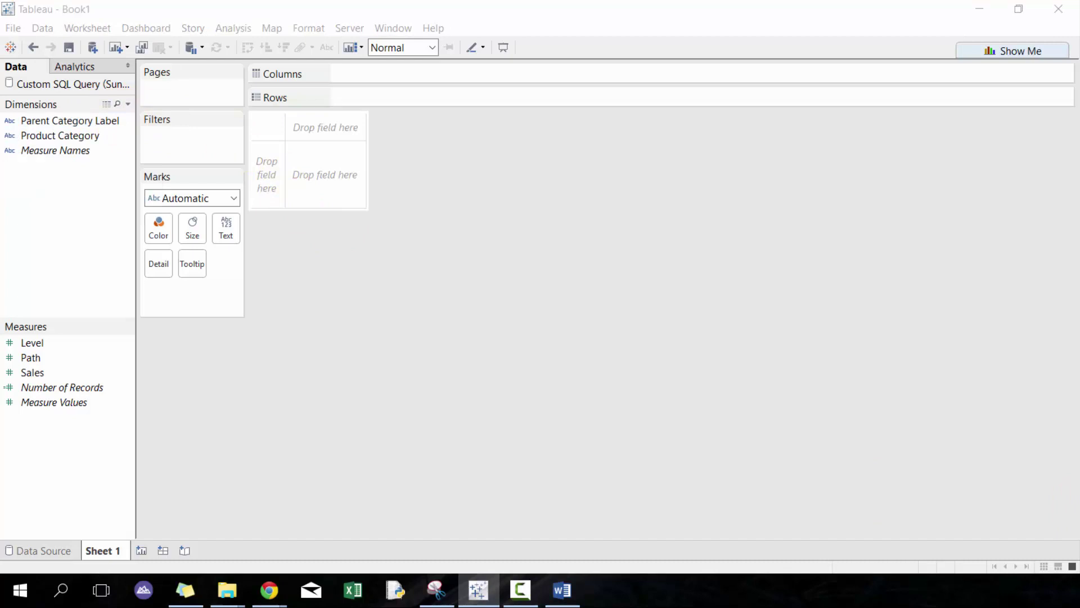
pyautogui.press('Return')
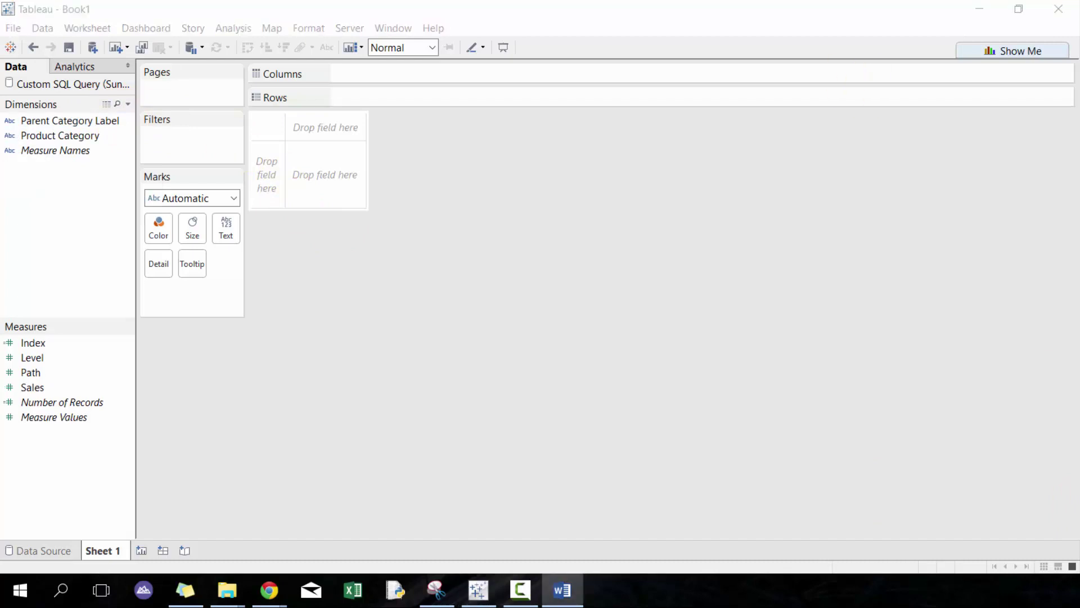
# Step: Add the MaxSales and Label calculated fields
pyautogui.click(128, 105)
pyautogui.click(140, 134)
pyautogui.moveTo(1079, 366); pyautogui.dragTo(258, 138)
pyautogui.write('Ma')
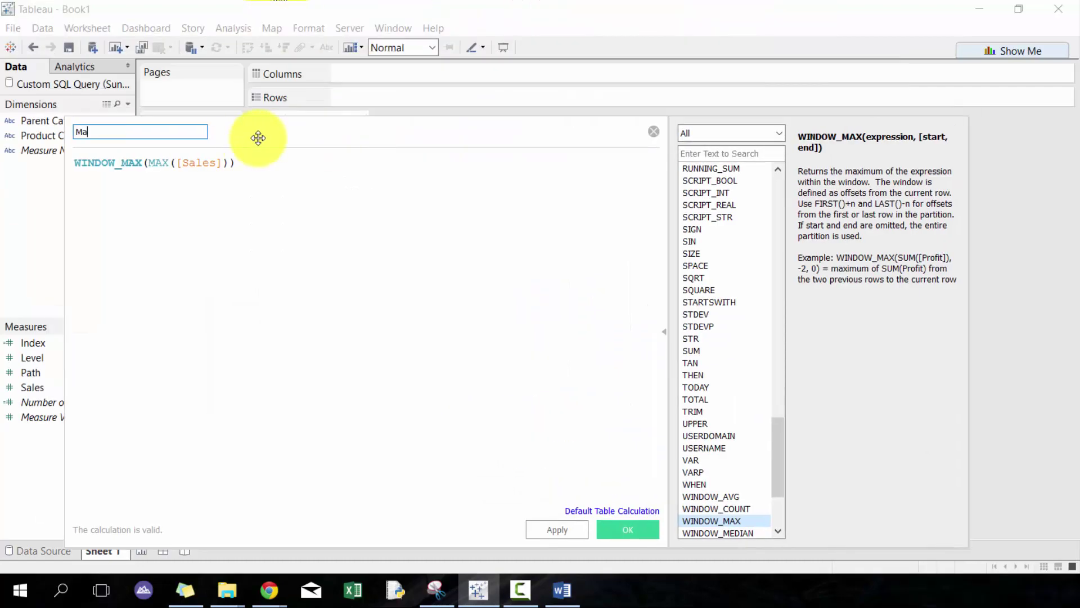
pyautogui.write('xSales')
pyautogui.press('Return')
pyautogui.click(127, 105)
pyautogui.click(107, 120)
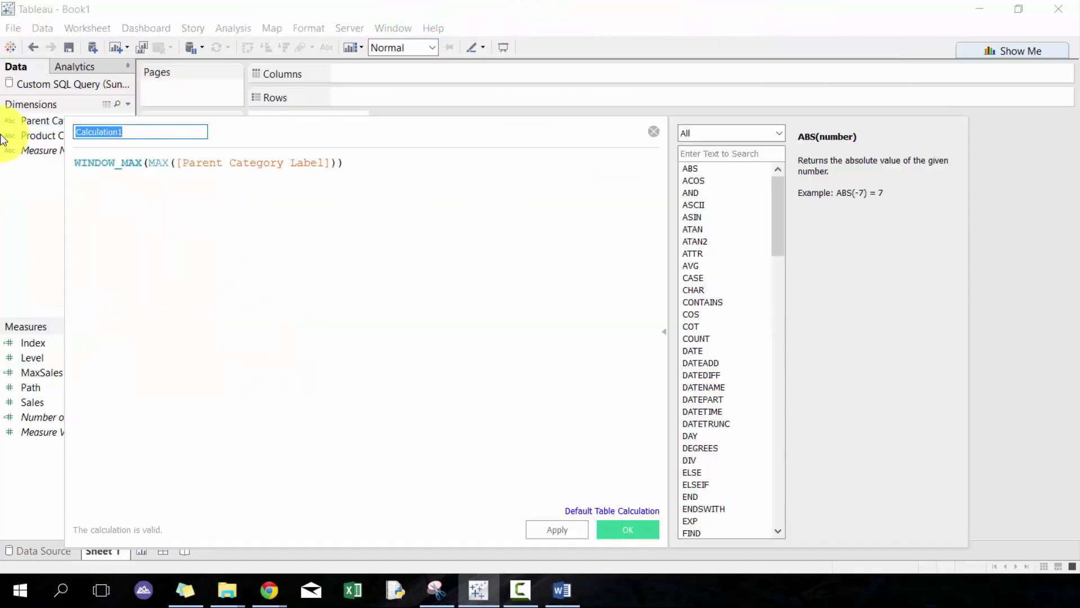
pyautogui.write('Label')
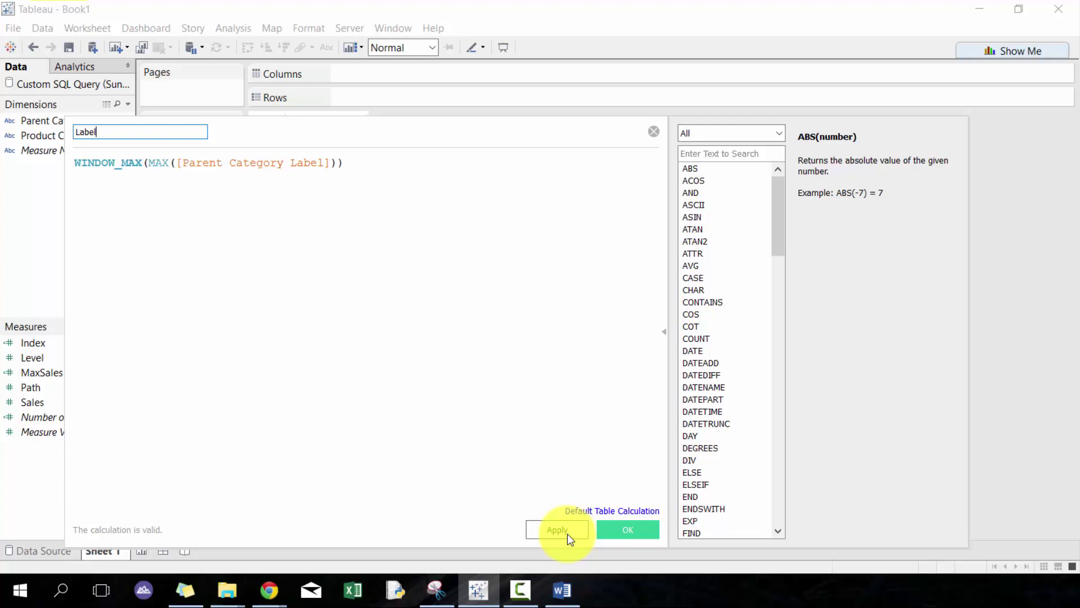
pyautogui.press('Return')
# Step: Add the MaxLevel and Size of Slice calculated fields
pyautogui.click(128, 104)
pyautogui.click(131, 116)
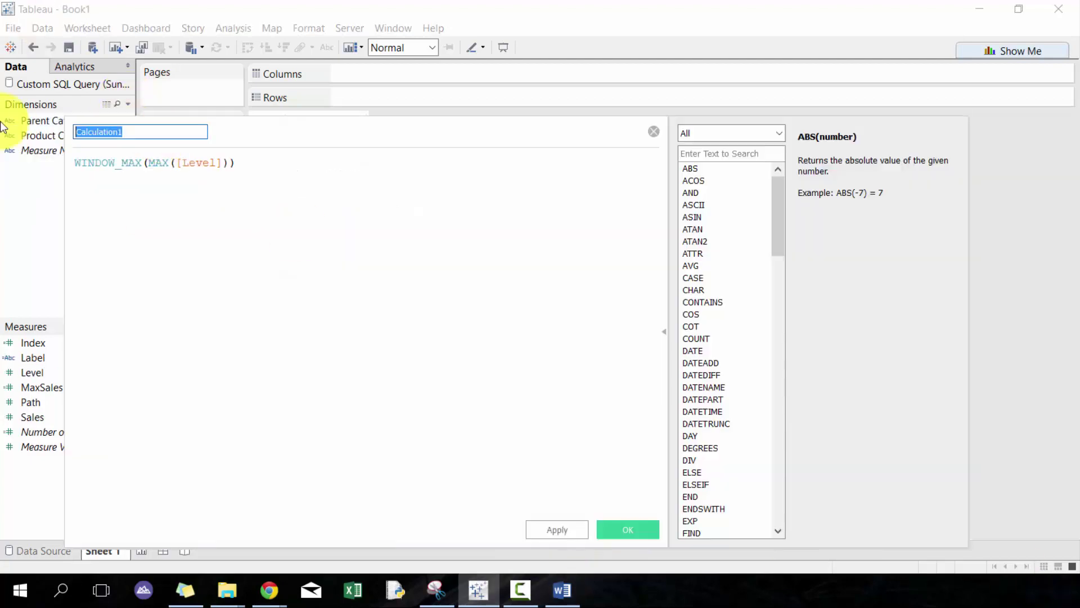
pyautogui.write('MaxLevel')
pyautogui.click(625, 532)
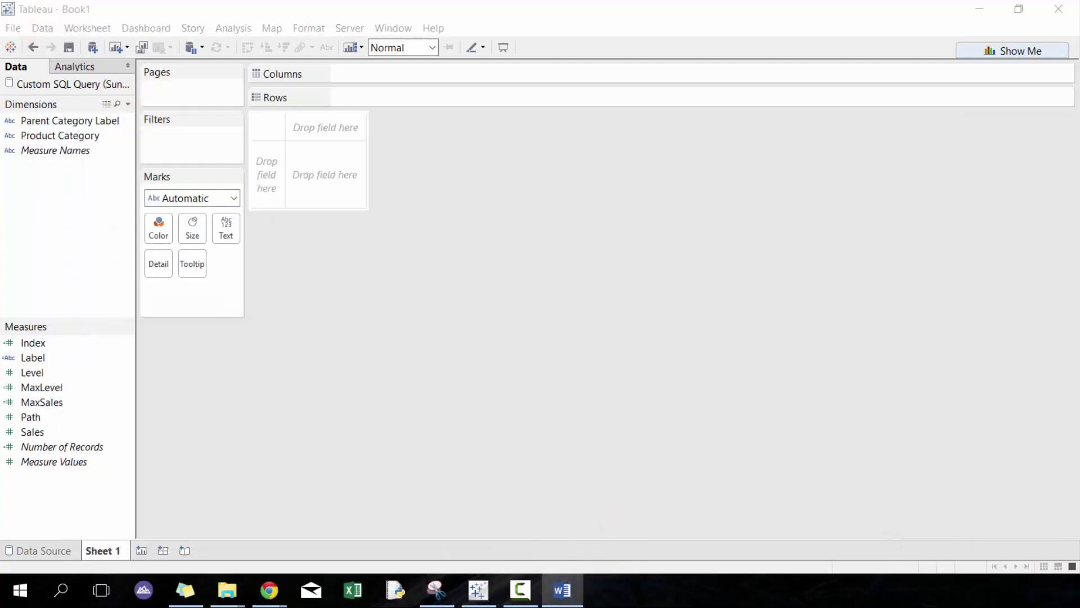
pyautogui.click(128, 104)
pyautogui.click(131, 116)
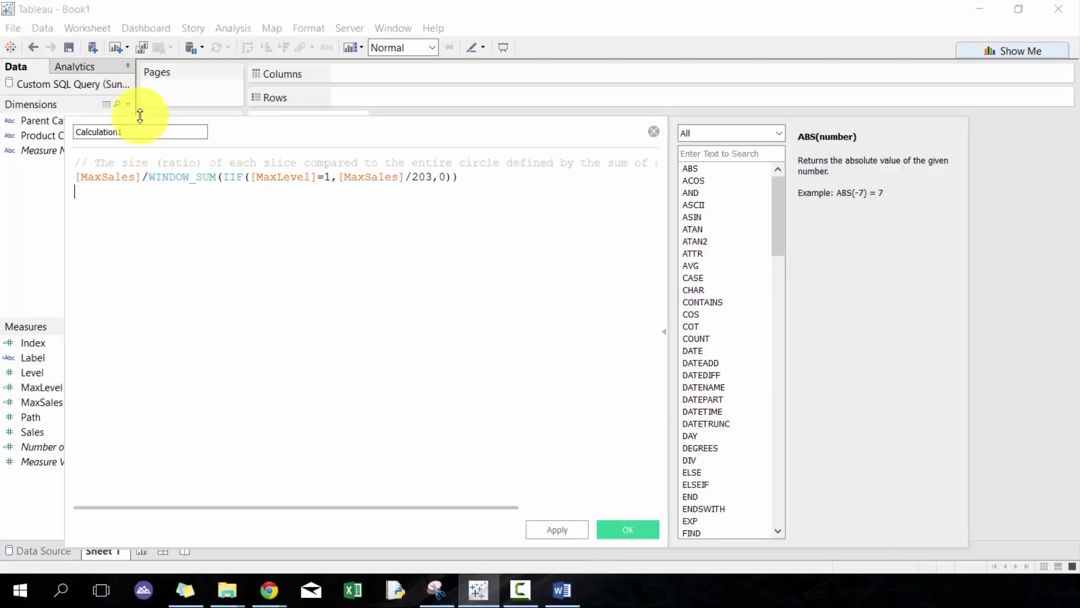
pyautogui.write('S')
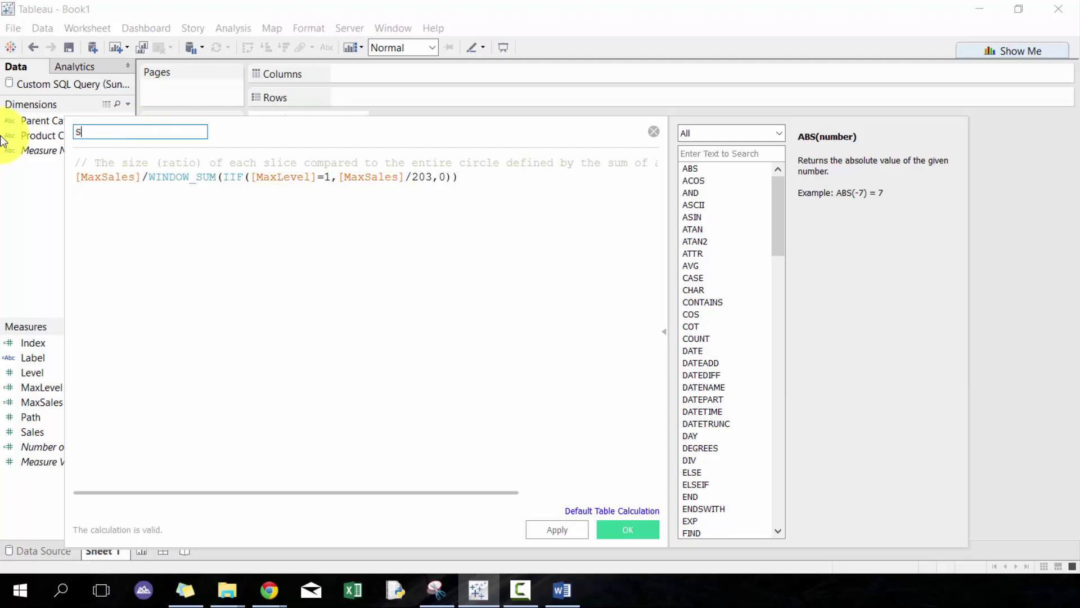
pyautogui.write('ize of Slice')
pyautogui.click(628, 529)
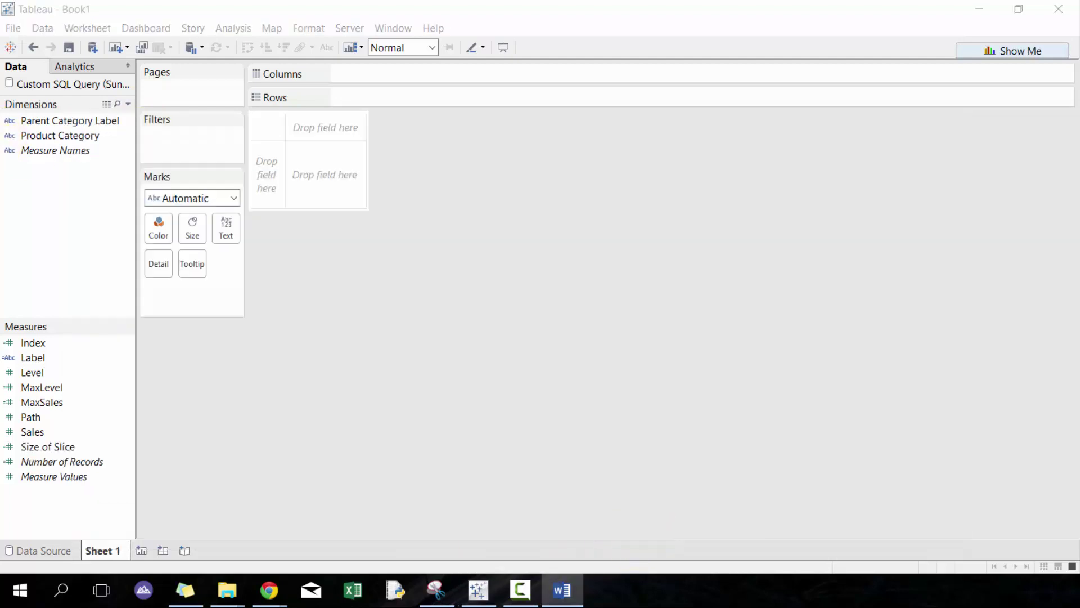
# Step: Add the Edges and Slice Level calculated fields
pyautogui.click(128, 104)
pyautogui.click(130, 116)
pyautogui.write('An')
pyautogui.click(621, 532)
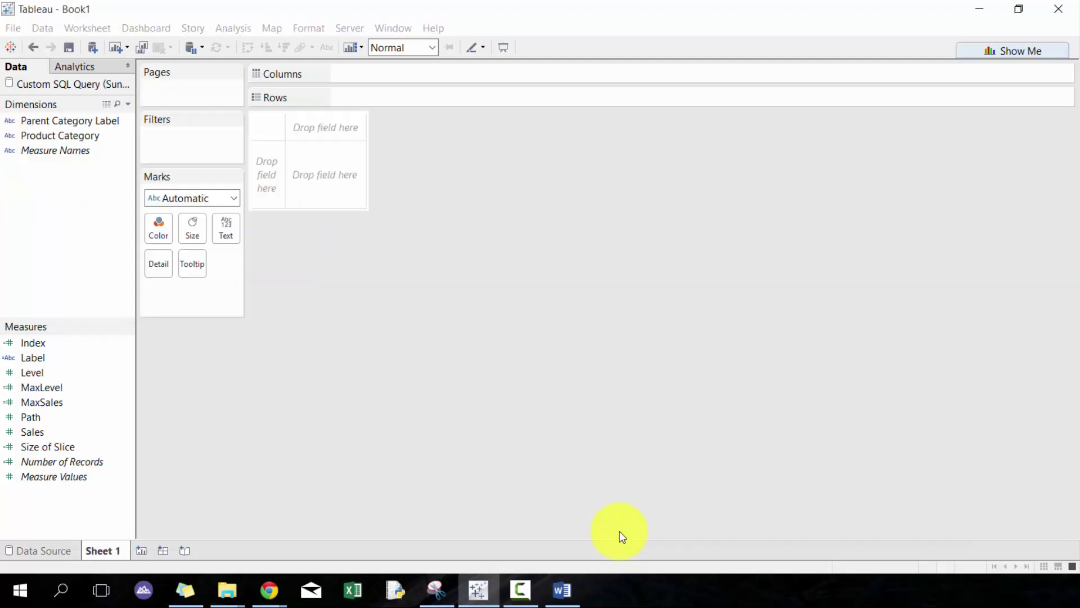
pyautogui.click(127, 104)
pyautogui.click(131, 116)
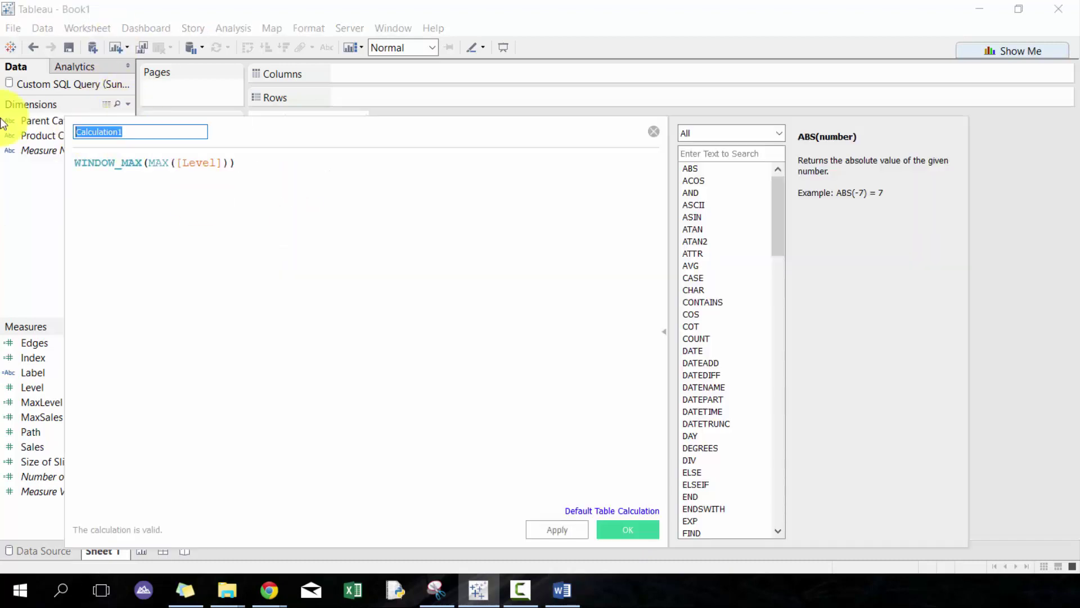
pyautogui.write('Max Level')
pyautogui.press('Escape')
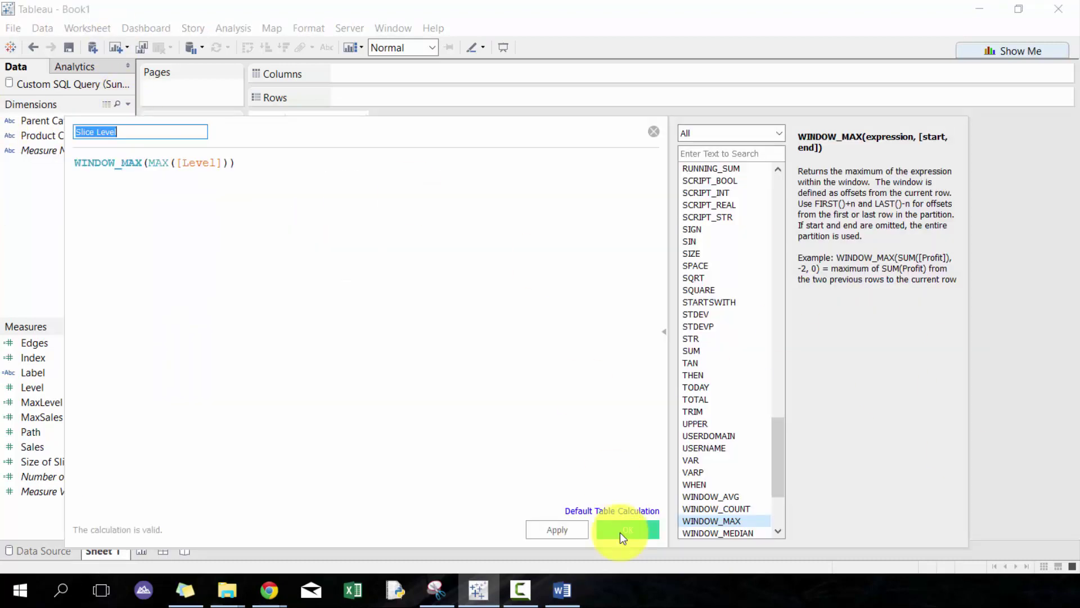
pyautogui.click(620, 532)
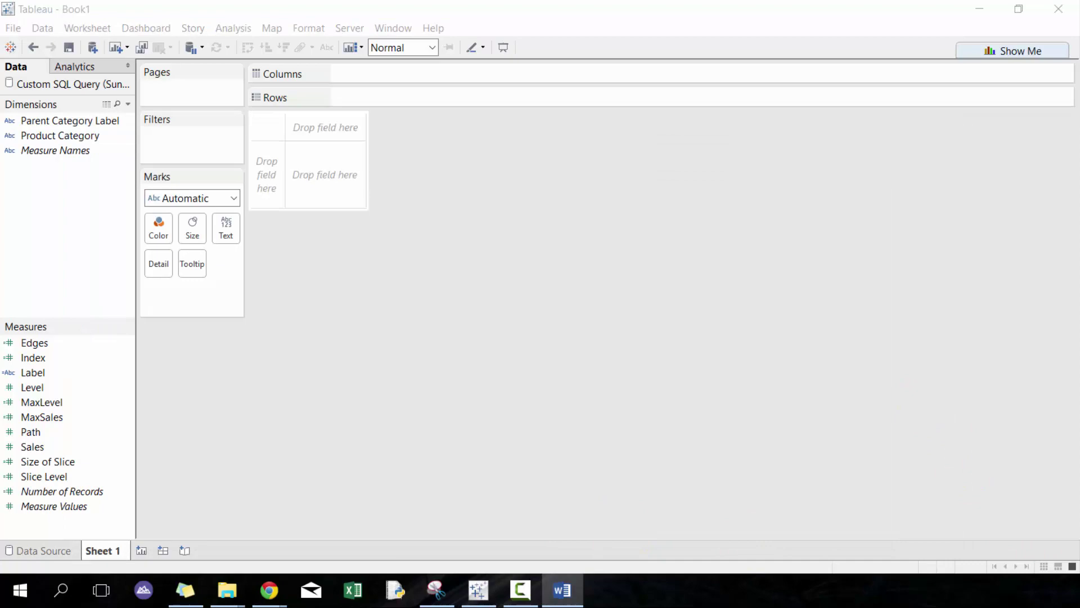
# Step: Add the X calculated field, then paste the polygon formula into a new field named Y
pyautogui.click(128, 104)
pyautogui.click(131, 116)
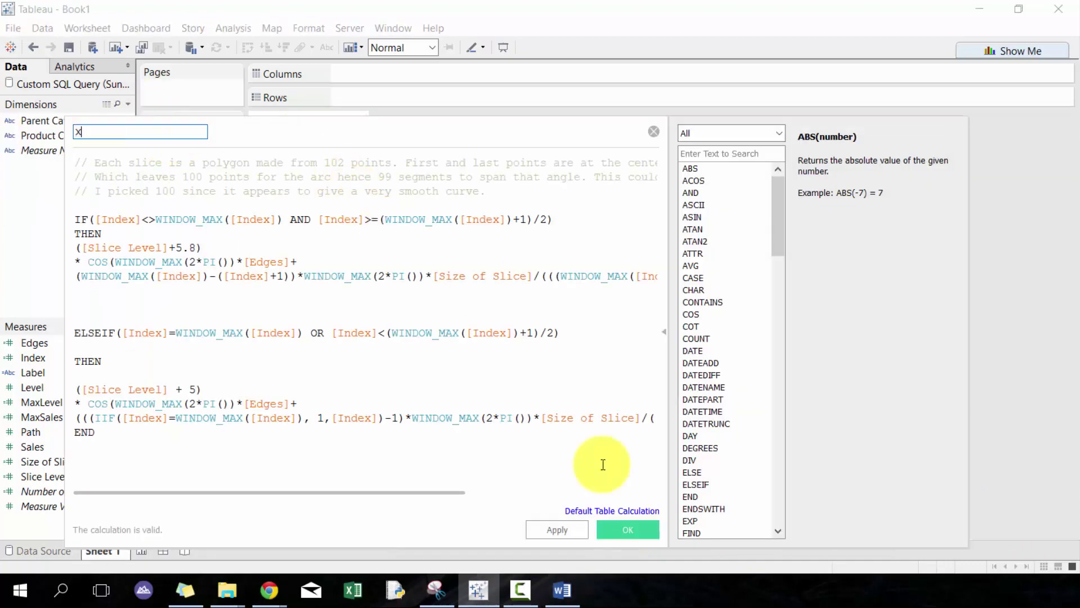
pyautogui.click(619, 532)
pyautogui.hotkey('alt', 'Tab')
pyautogui.hotkey('alt', 'Tab')
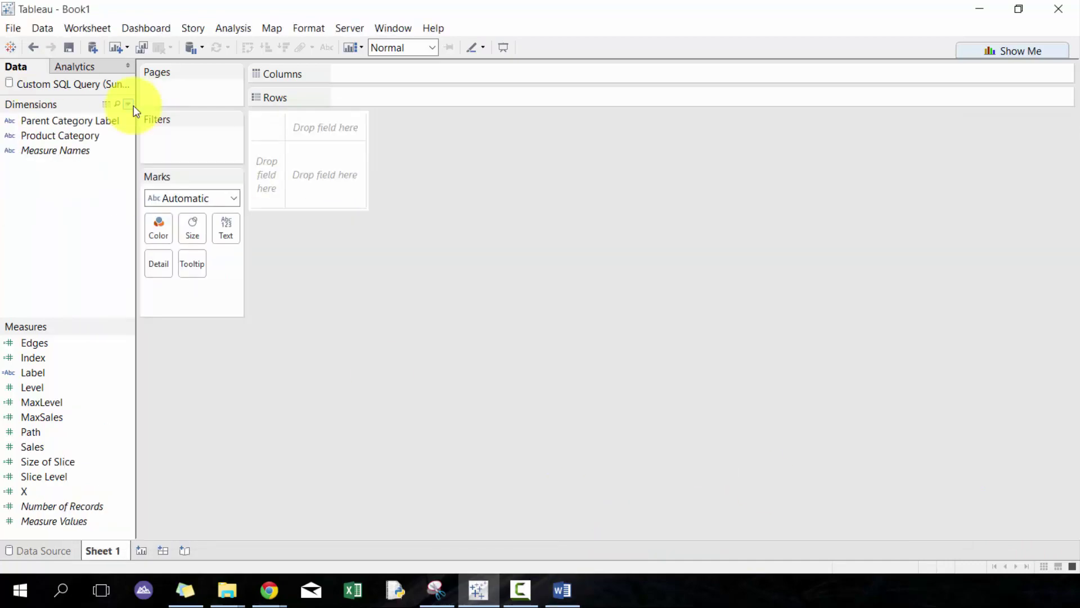
pyautogui.click(127, 104)
pyautogui.click(130, 116)
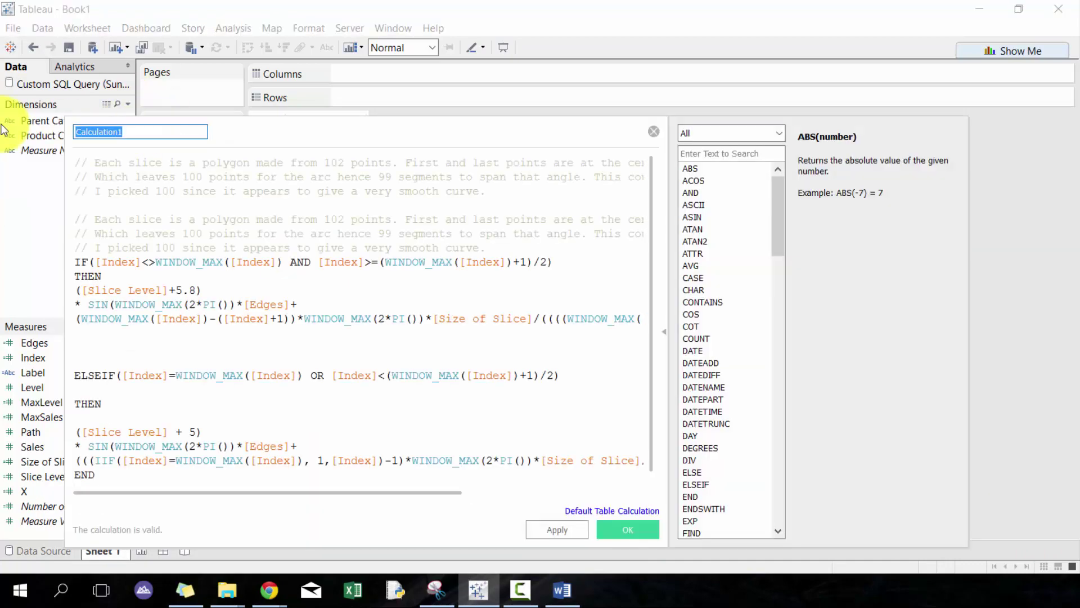
pyautogui.write('Y')
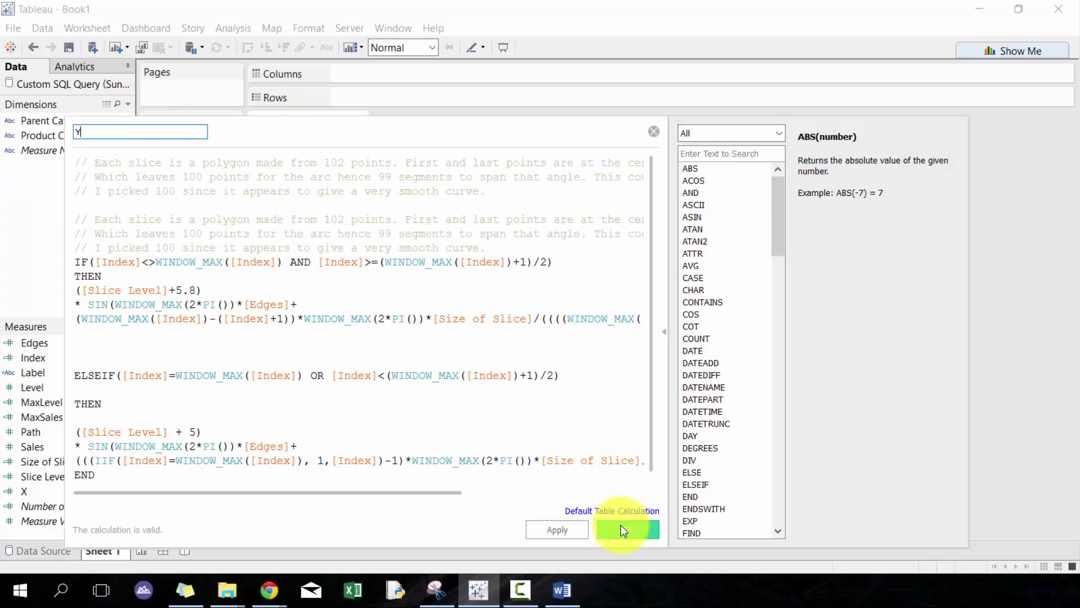
pyautogui.click(619, 526)
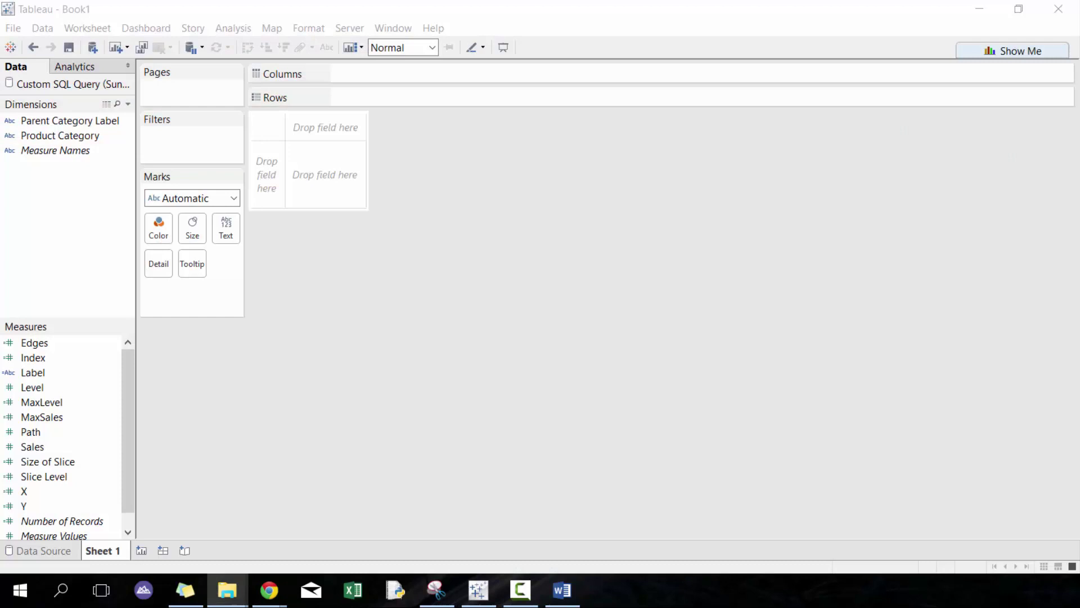
# Step: Bring up the Radial Charts - Part 2 reference workbook showing the Sales by department dashboard
pyautogui.hotkey('alt', 'Tab')
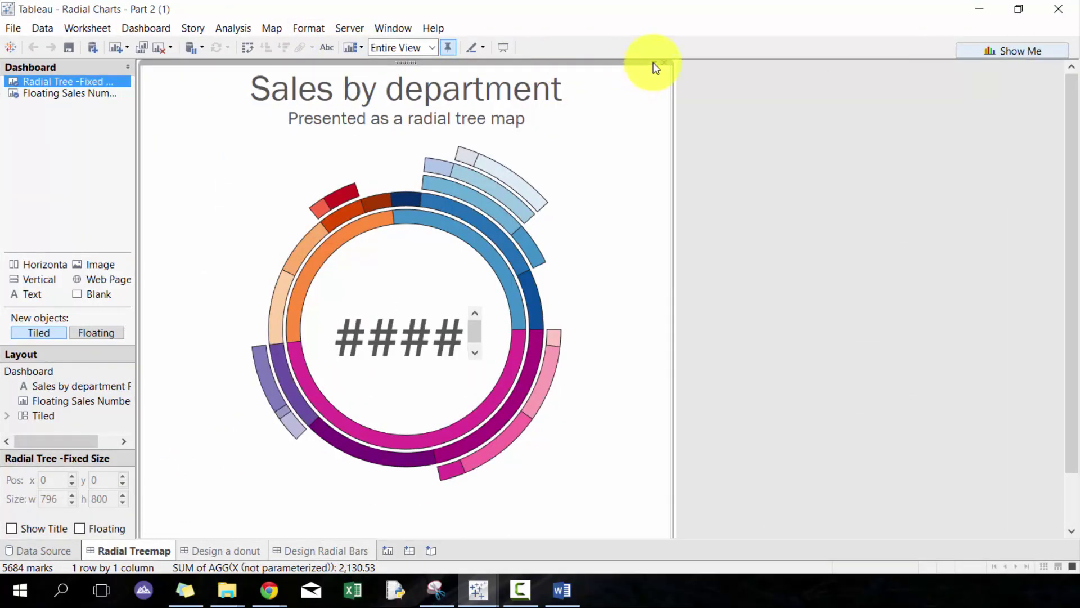
# Step: Inspect the worksheet and X field behind the radial chart, then close the reference workbook without saving
pyautogui.click(655, 63)
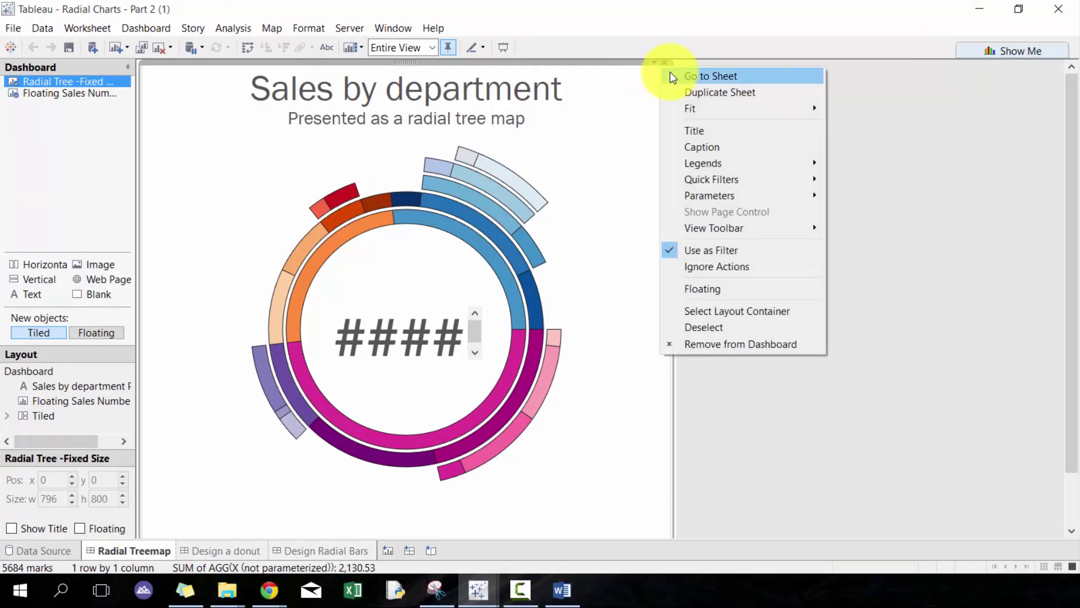
pyautogui.click(673, 74)
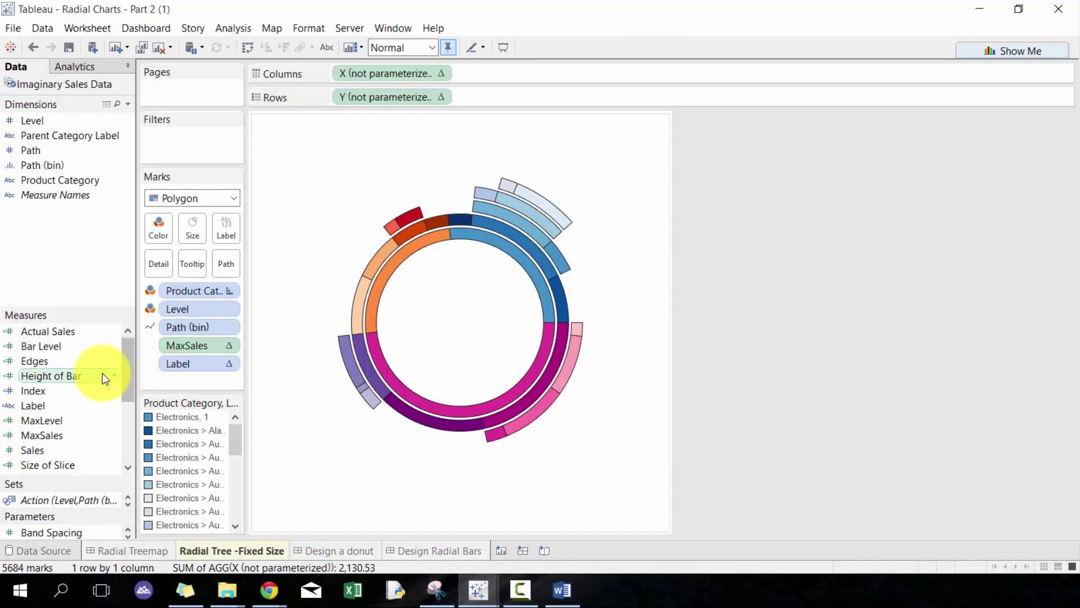
pyautogui.scroll(-3, 132, 378)
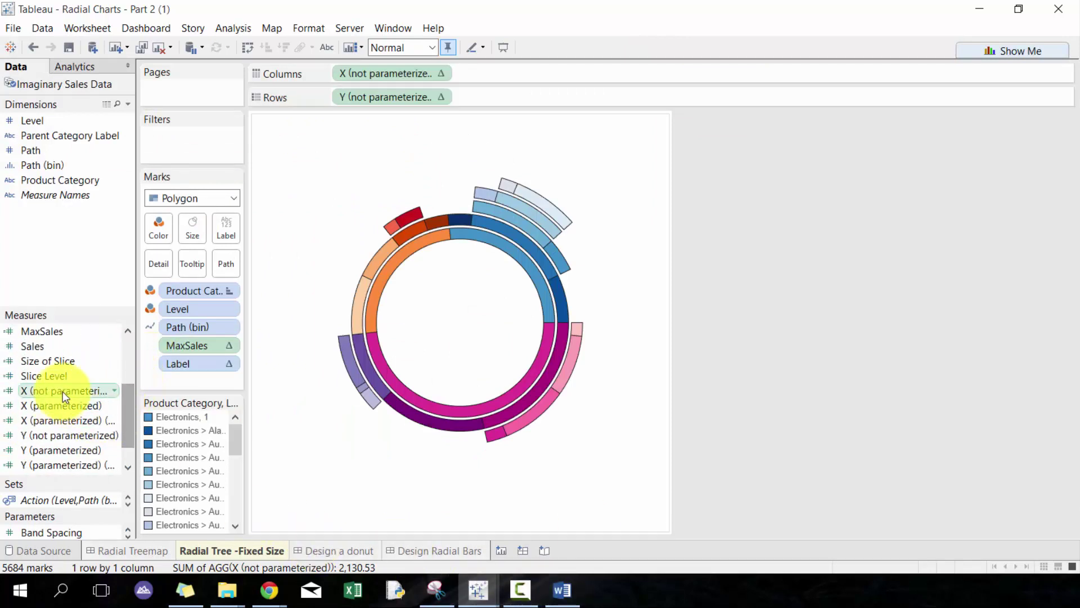
pyautogui.moveTo(62, 391); pyautogui.dragTo(395, 69)
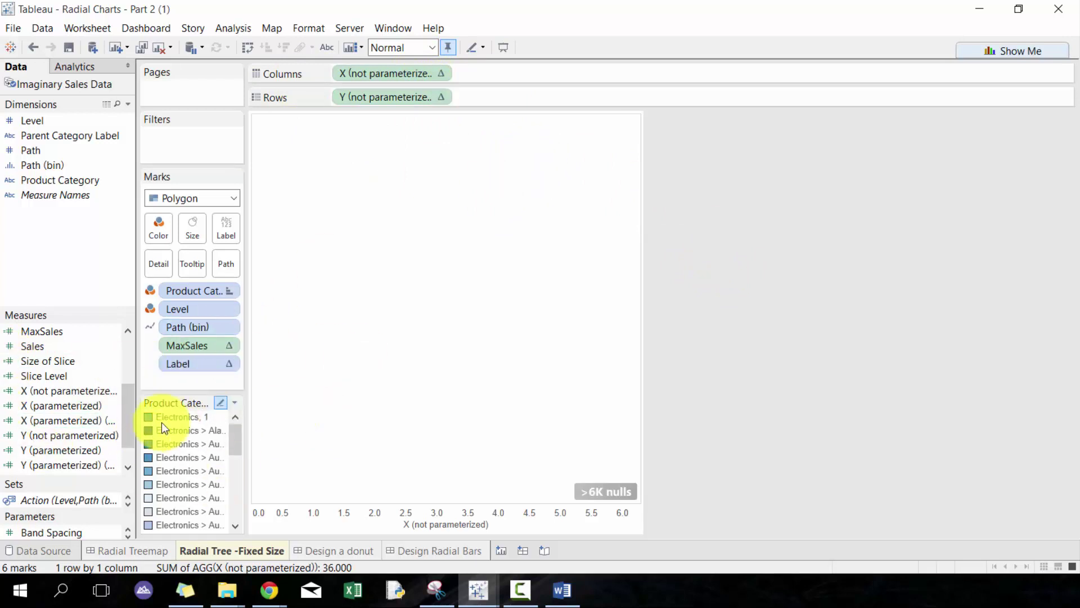
pyautogui.click(1065, 10)
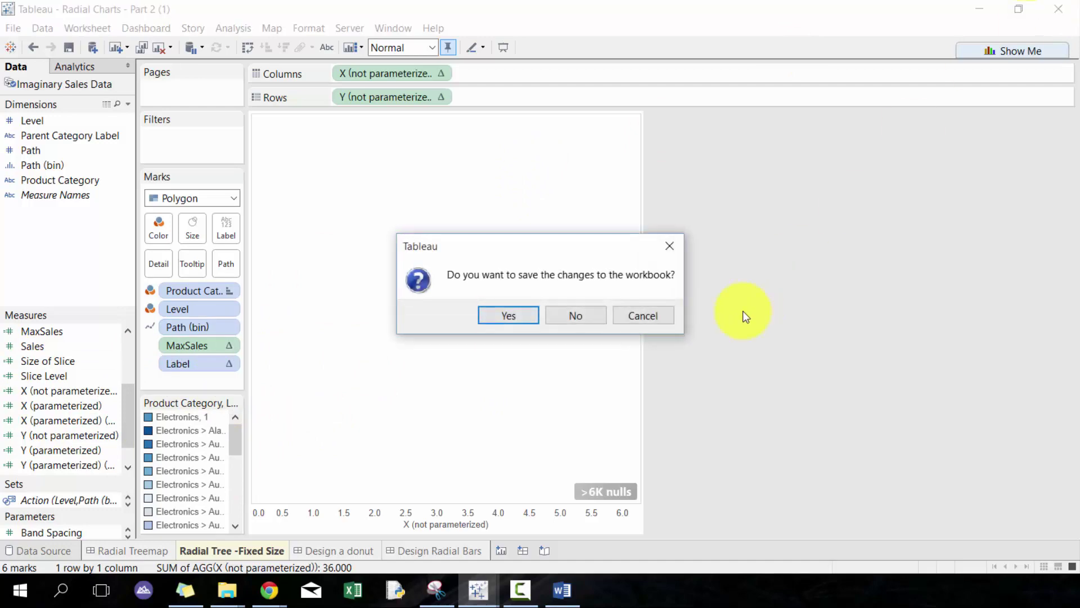
pyautogui.click(560, 315)
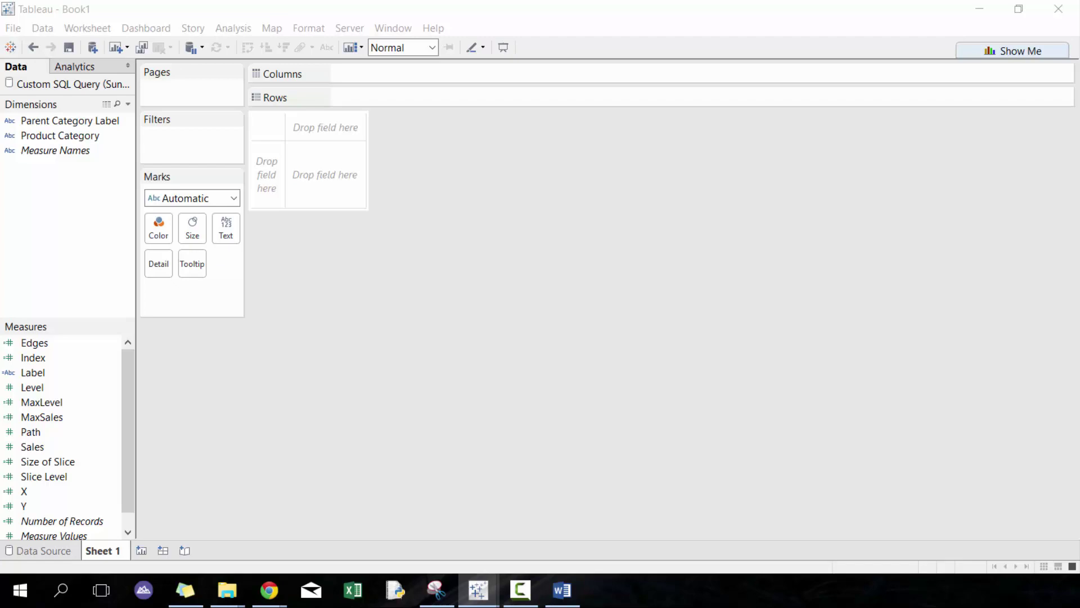
# Step: Reopen the Radial Charts dashboard, go to its Radial Tree -Fixed Size worksheet and view X's computation
pyautogui.click(479, 589)
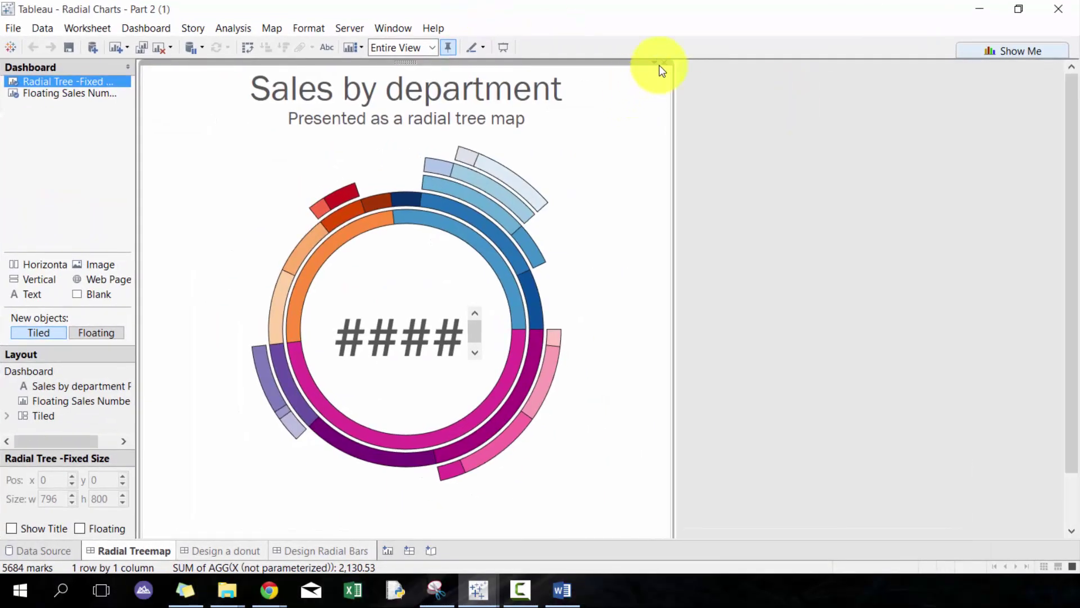
pyautogui.click(652, 62)
pyautogui.click(684, 70)
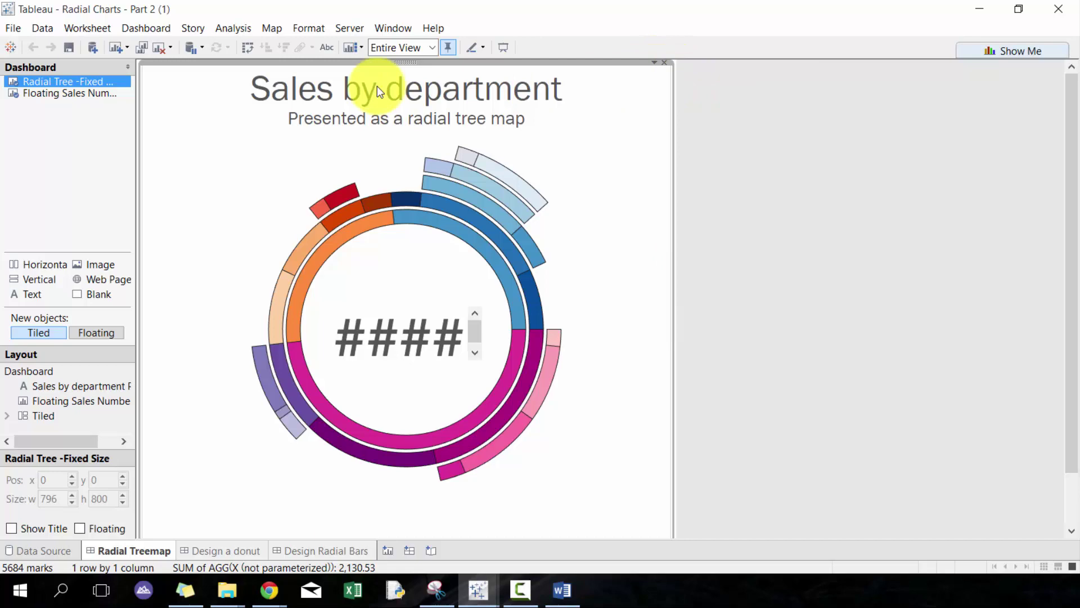
pyautogui.moveTo(390, 75)
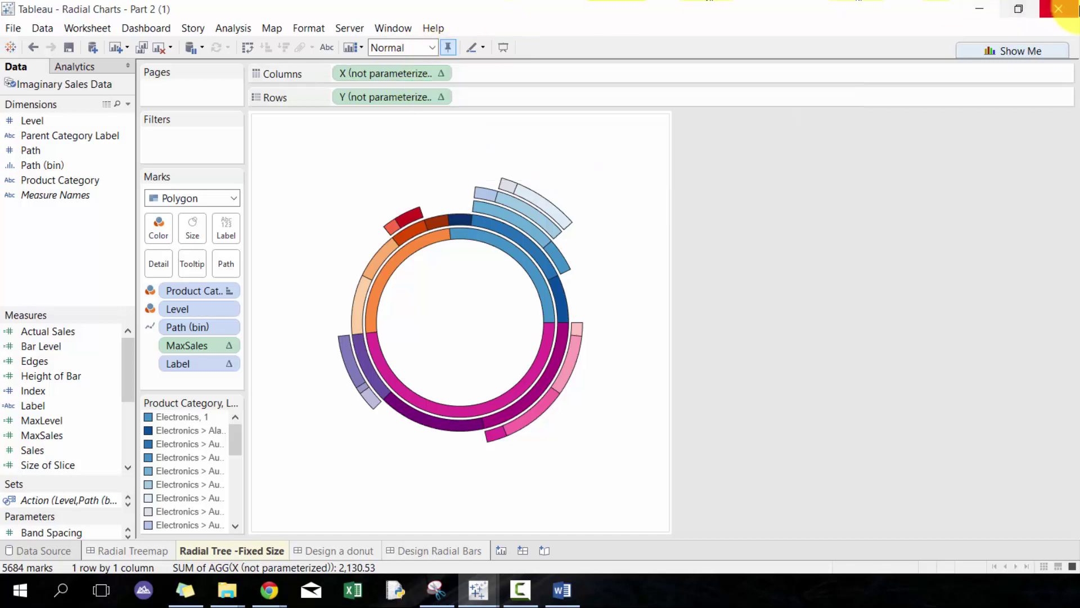
# Step: Close the reference workbook without saving, make Level a dimension, and add Product Category to the marks
pyautogui.click(1058, 9)
pyautogui.click(575, 317)
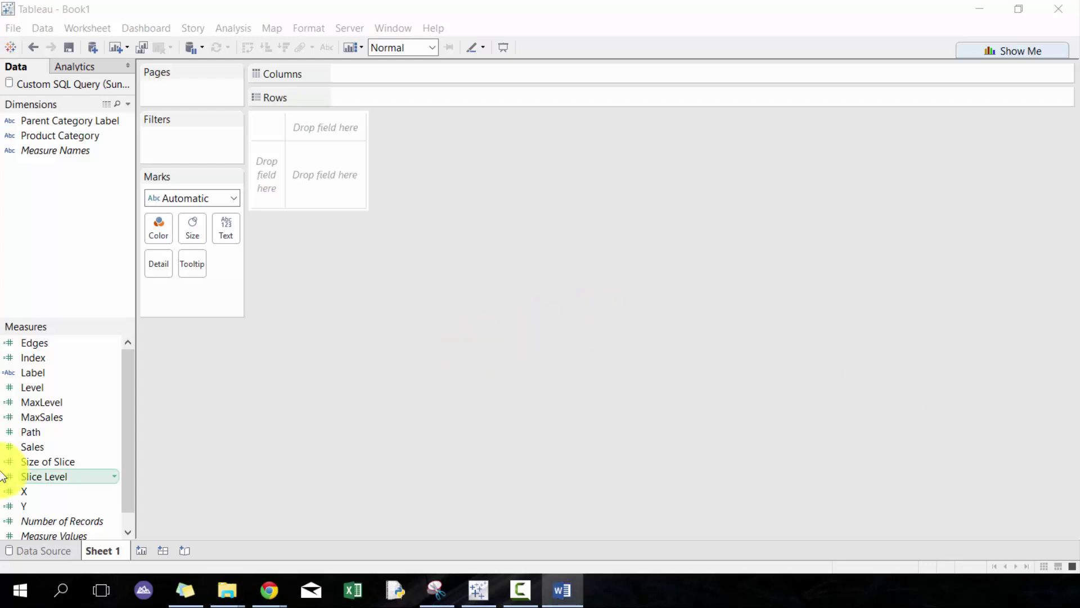
pyautogui.moveTo(71, 401); pyautogui.dragTo(8, 448)
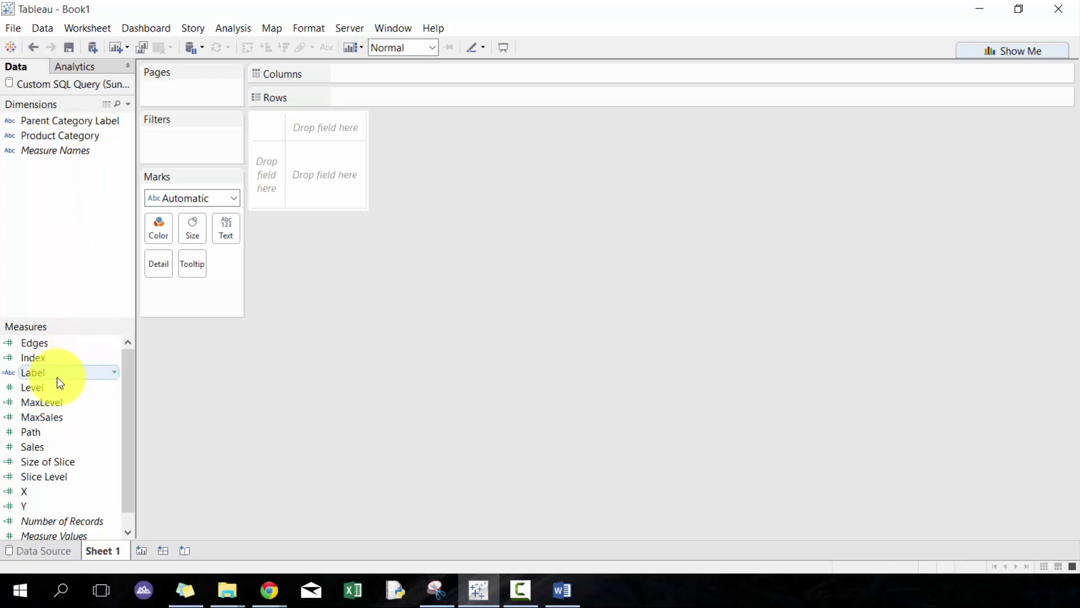
pyautogui.moveTo(57, 389); pyautogui.dragTo(80, 239)
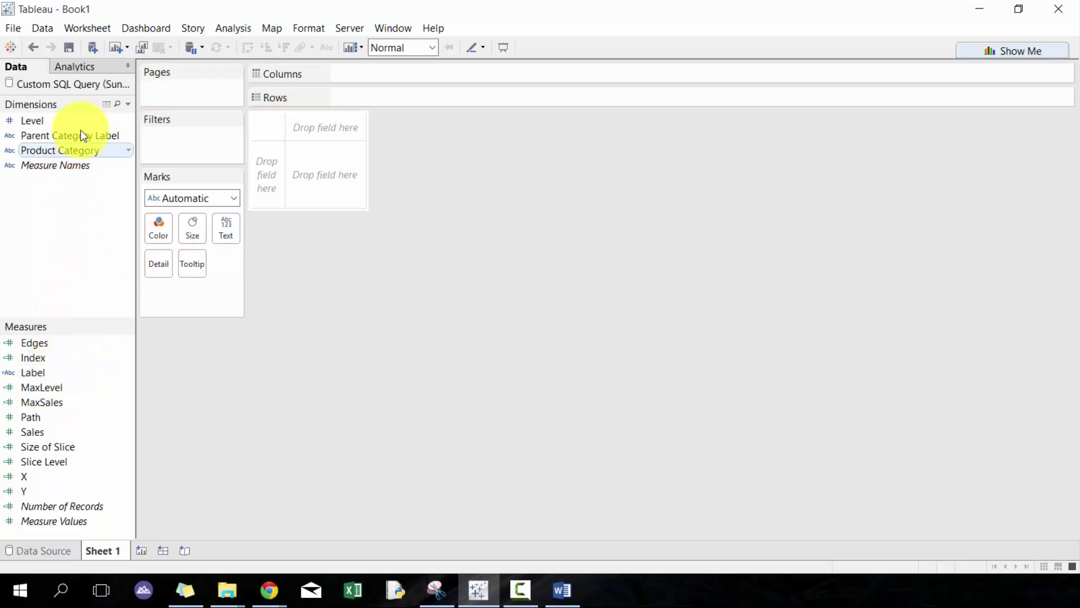
pyautogui.moveTo(49, 151)
pyautogui.mouseDown()
pyautogui.moveTo(203, 304)
pyautogui.moveTo(147, 286)
pyautogui.mouseUp()
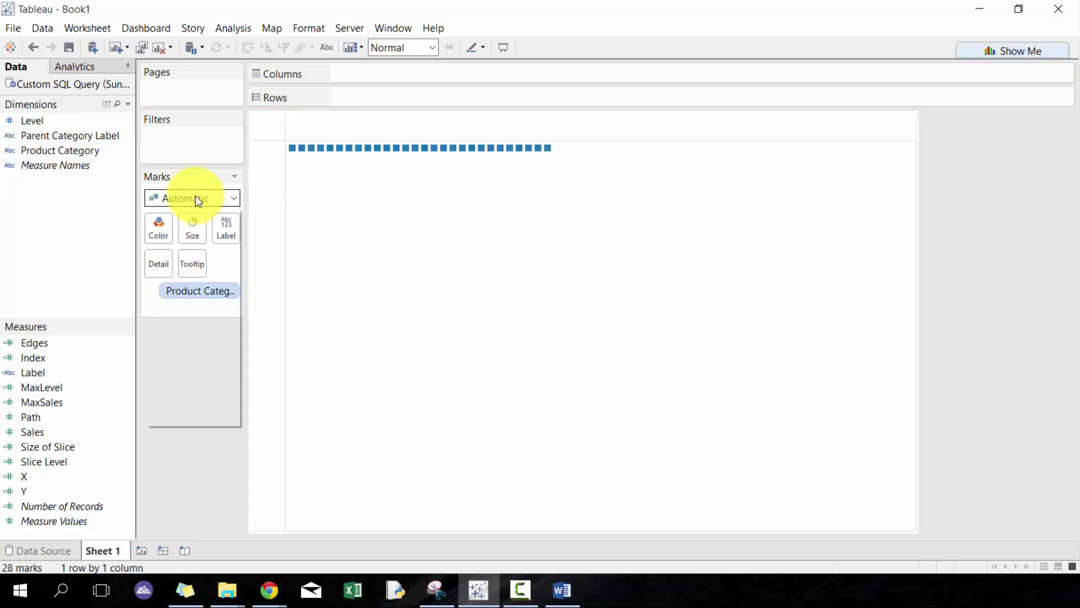
# Step: Switch marks to Polygon, colour them by Product Category and Level, and make Path a dimension
pyautogui.click(196, 198)
pyautogui.click(179, 415)
pyautogui.click(149, 290)
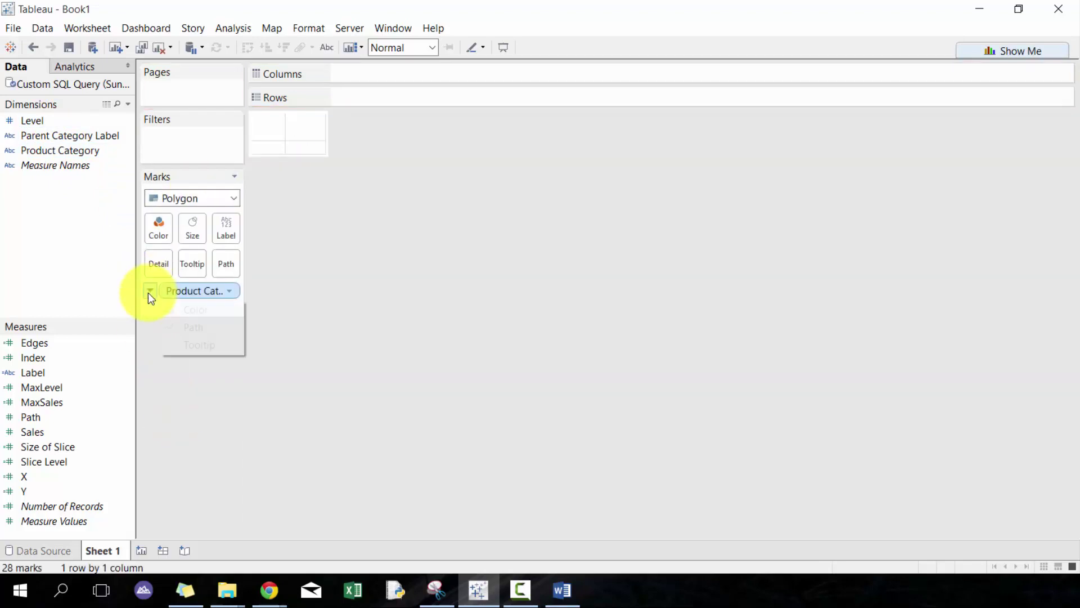
pyautogui.click(163, 312)
pyautogui.moveTo(73, 121); pyautogui.dragTo(147, 306)
pyautogui.click(150, 309)
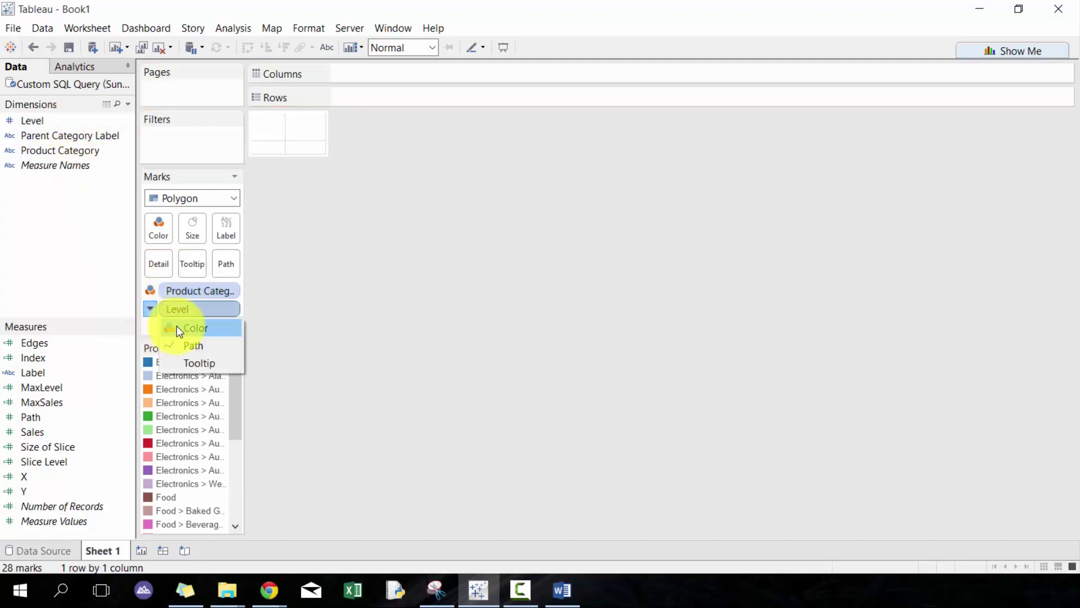
pyautogui.click(164, 327)
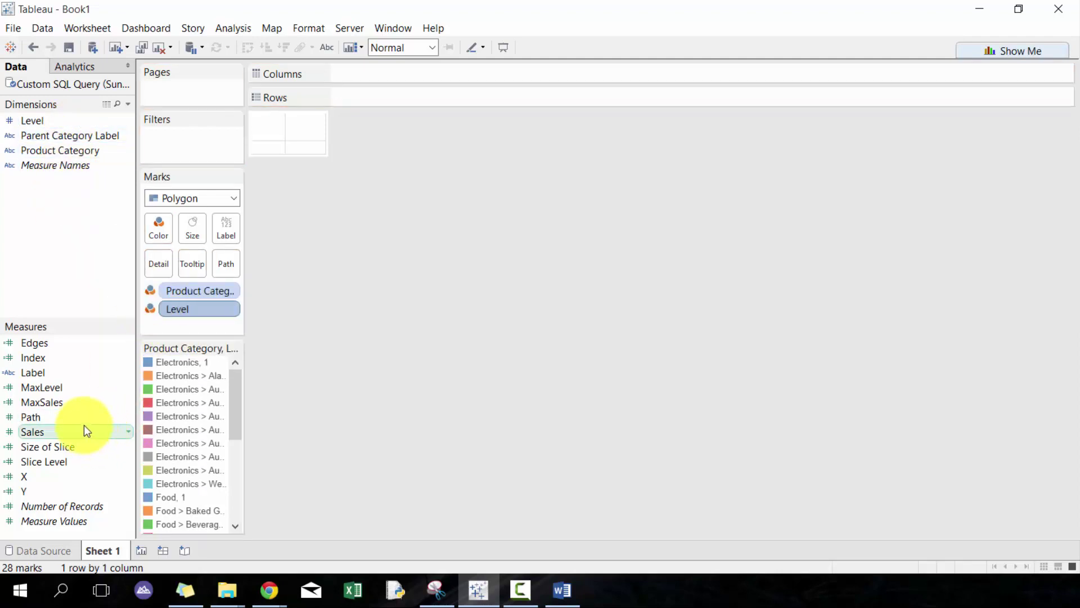
pyautogui.moveTo(84, 417); pyautogui.dragTo(52, 154)
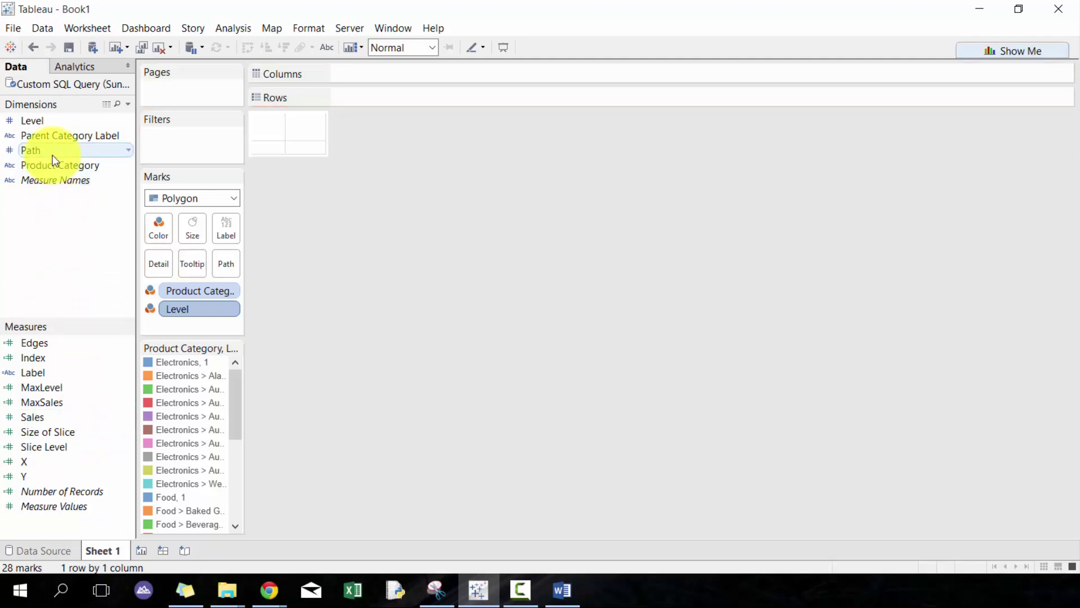
# Step: Create a Path (bin) field from Path with a bin size of 1
pyautogui.rightClick(53, 154)
pyautogui.moveTo(171, 275)
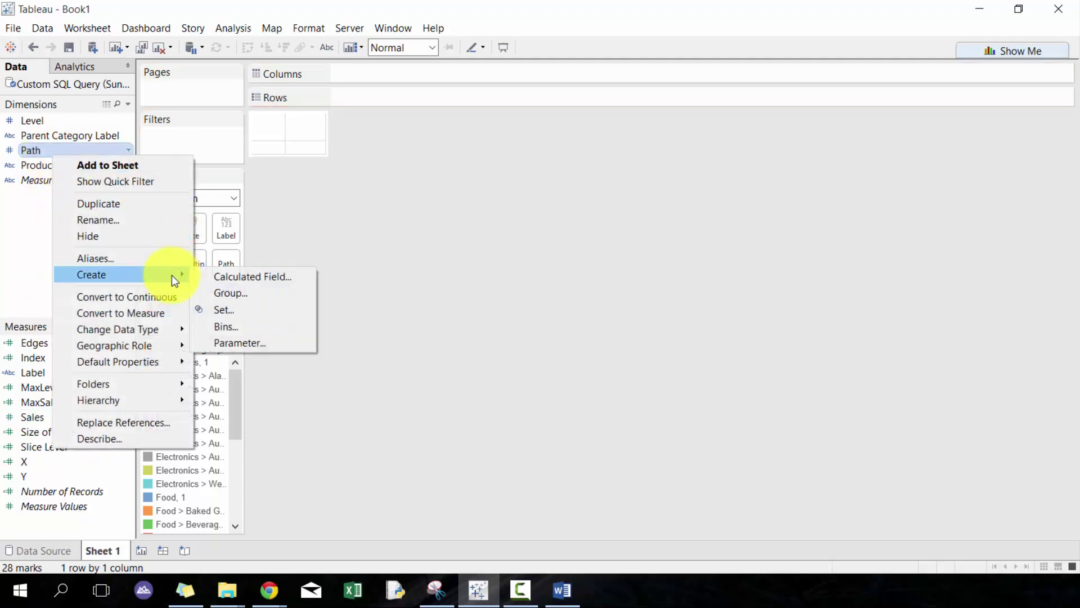
pyautogui.click(271, 324)
pyautogui.click(538, 257)
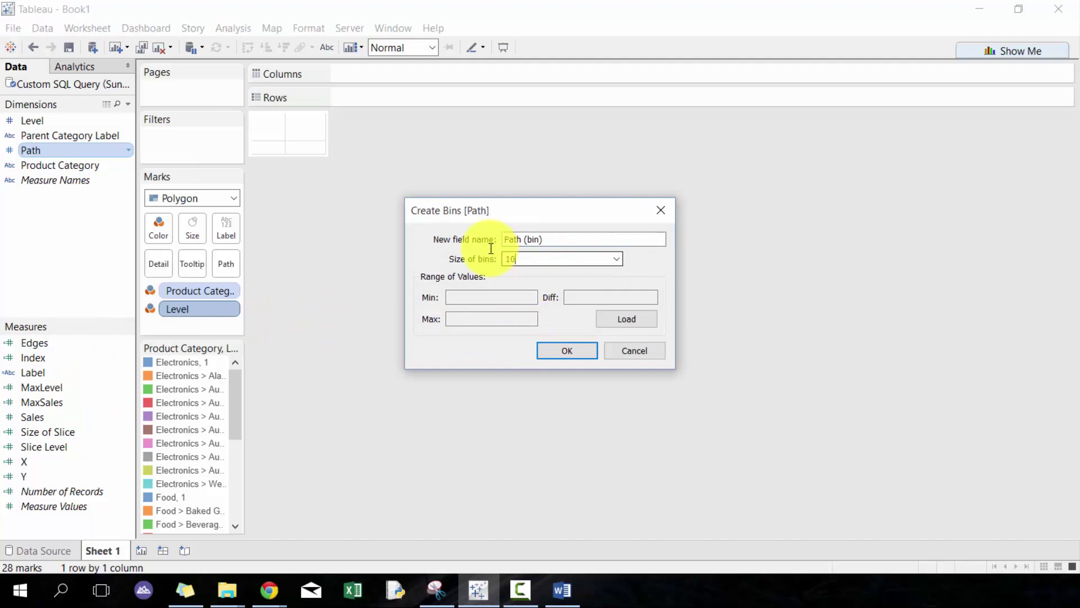
pyautogui.press('BackSpace')
pyautogui.click(554, 351)
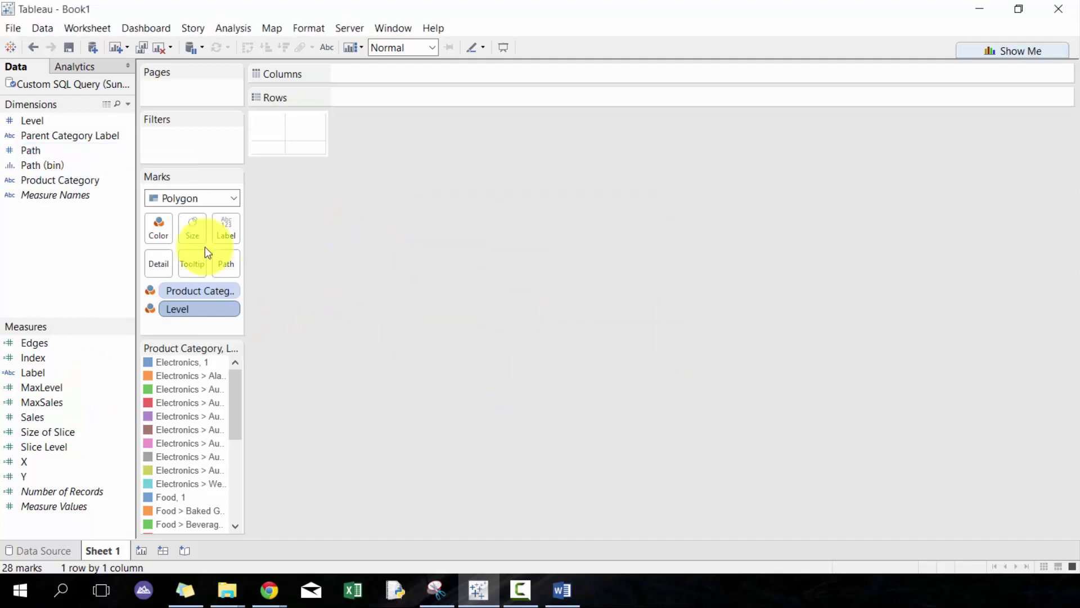
# Step: Use Path (bin) as the polygons' Path encoding on the Marks card
pyautogui.moveTo(90, 163); pyautogui.dragTo(370, 104)
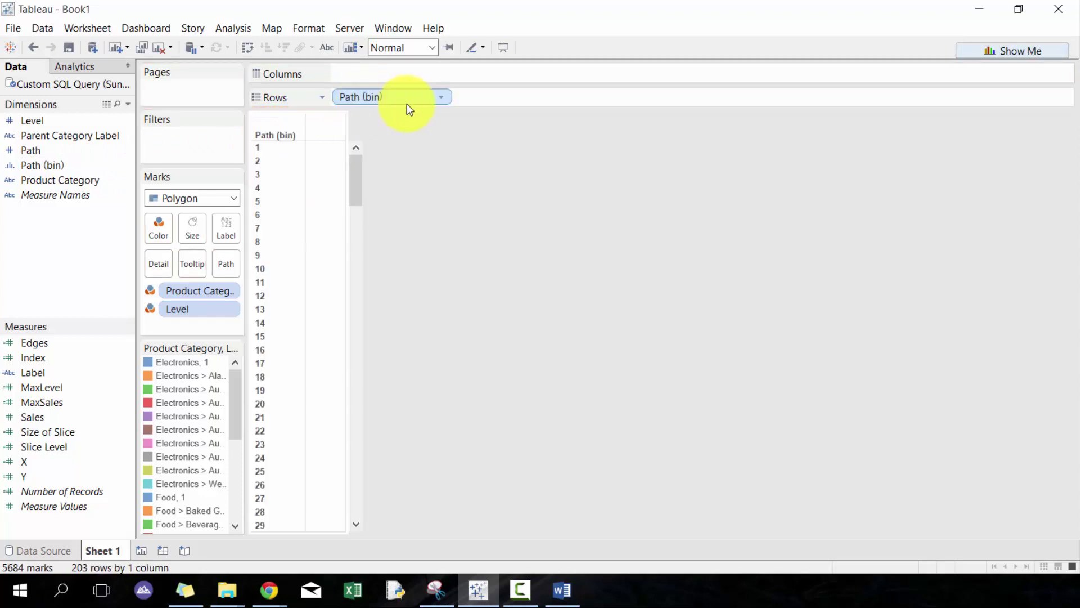
pyautogui.click(438, 96)
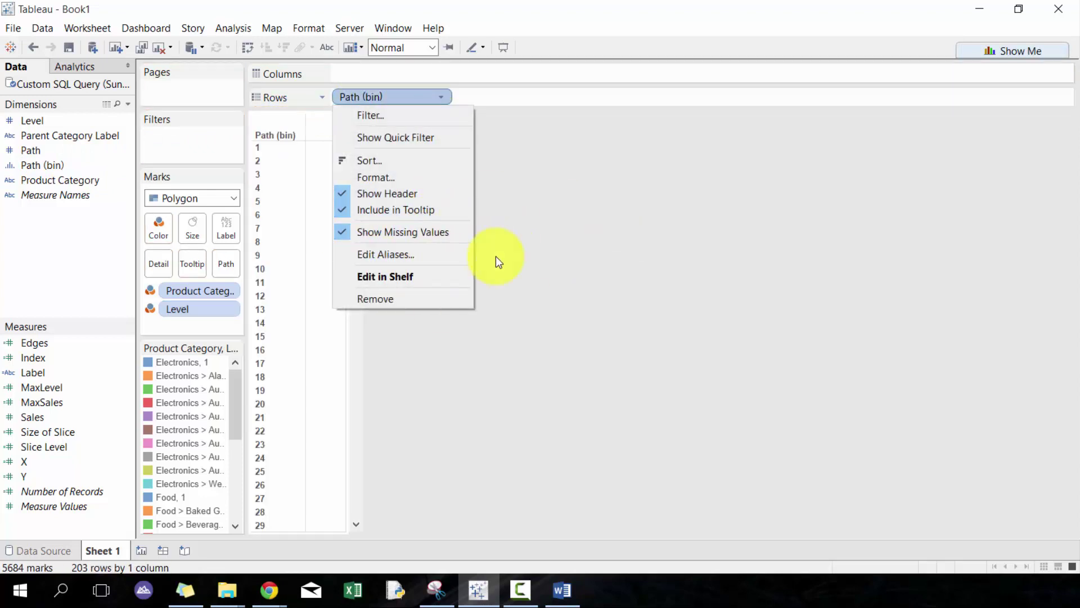
pyautogui.click(531, 248)
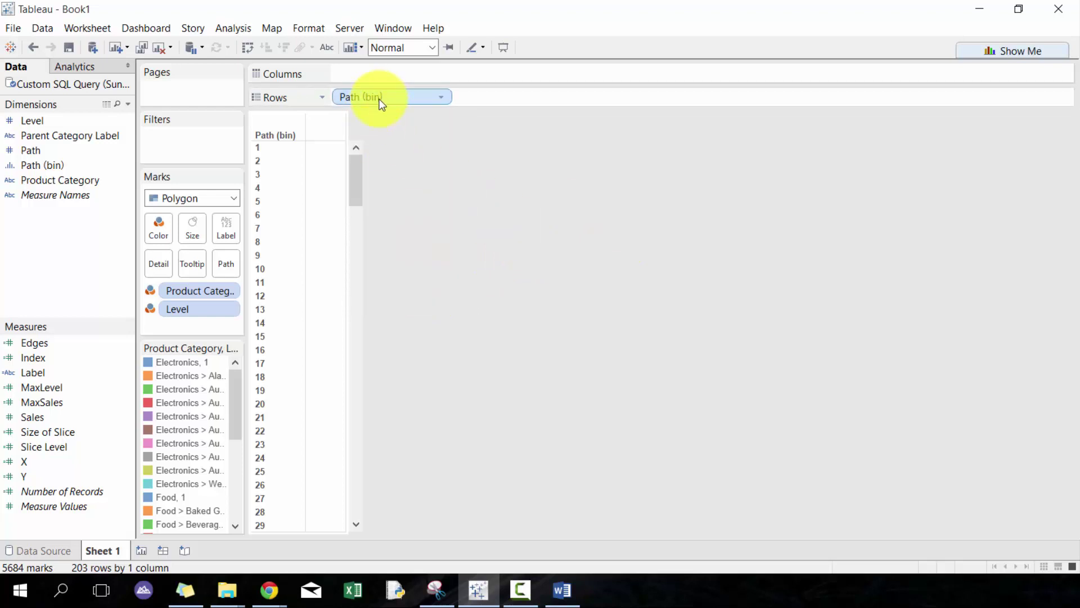
pyautogui.moveTo(379, 99); pyautogui.dragTo(153, 333)
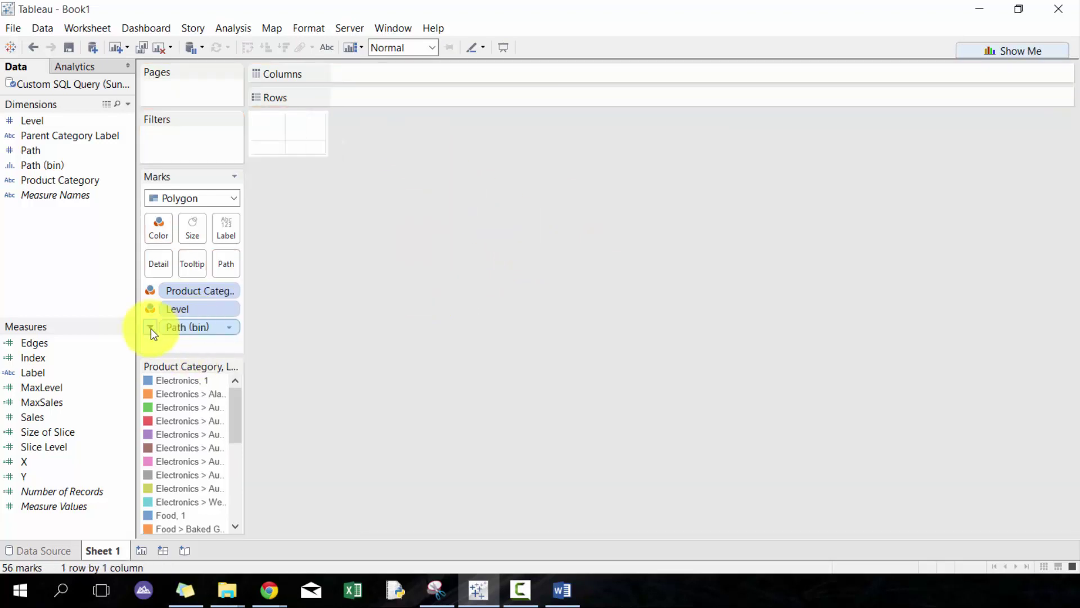
pyautogui.click(149, 327)
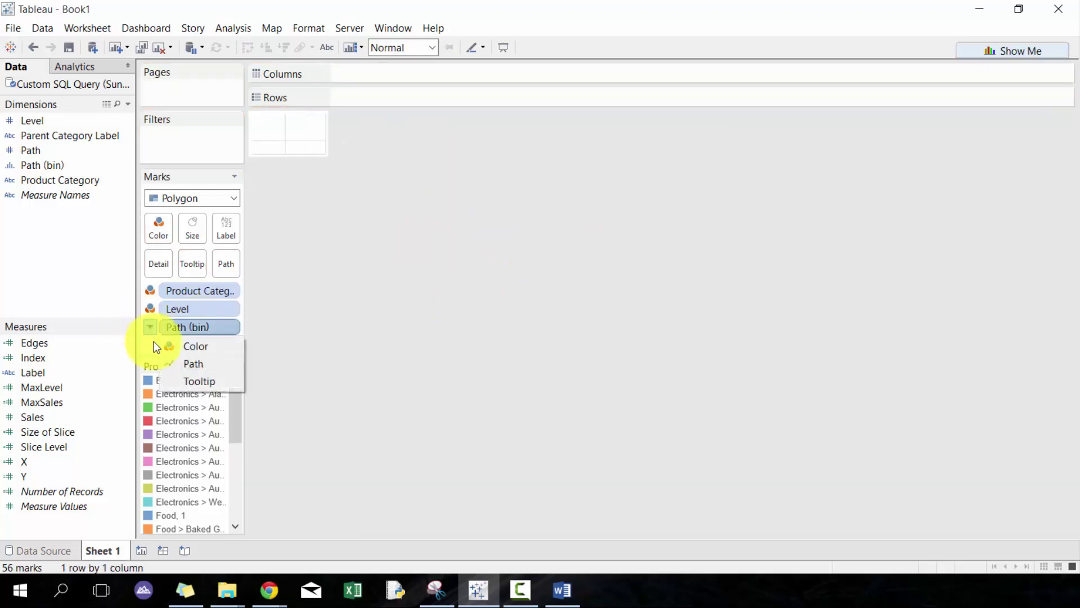
pyautogui.click(177, 367)
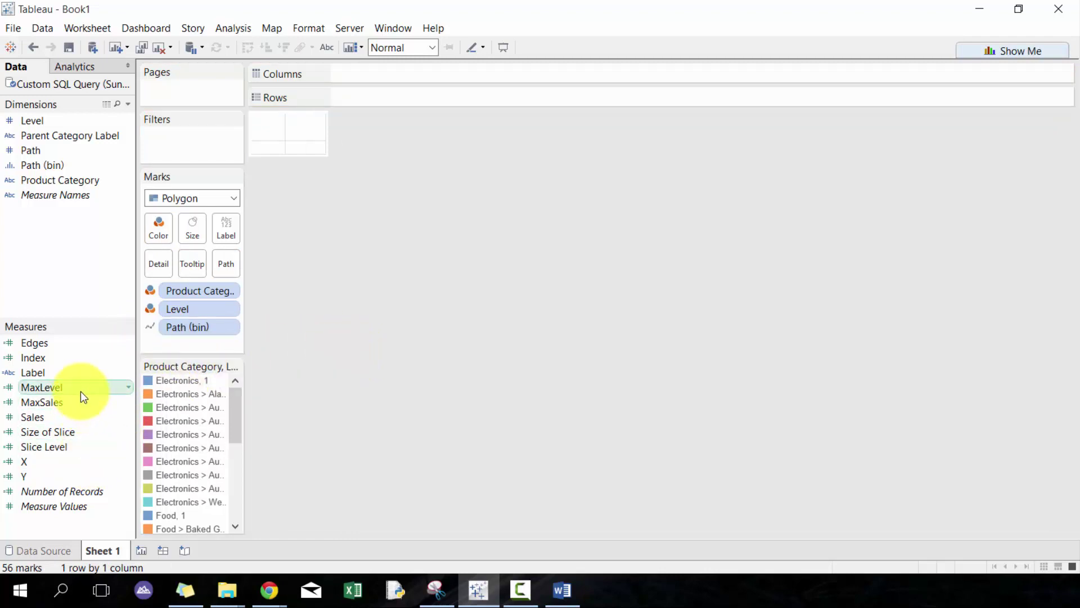
# Step: Add MaxLevel to the marks, computed along Path (bin)
pyautogui.moveTo(81, 392); pyautogui.dragTo(193, 351)
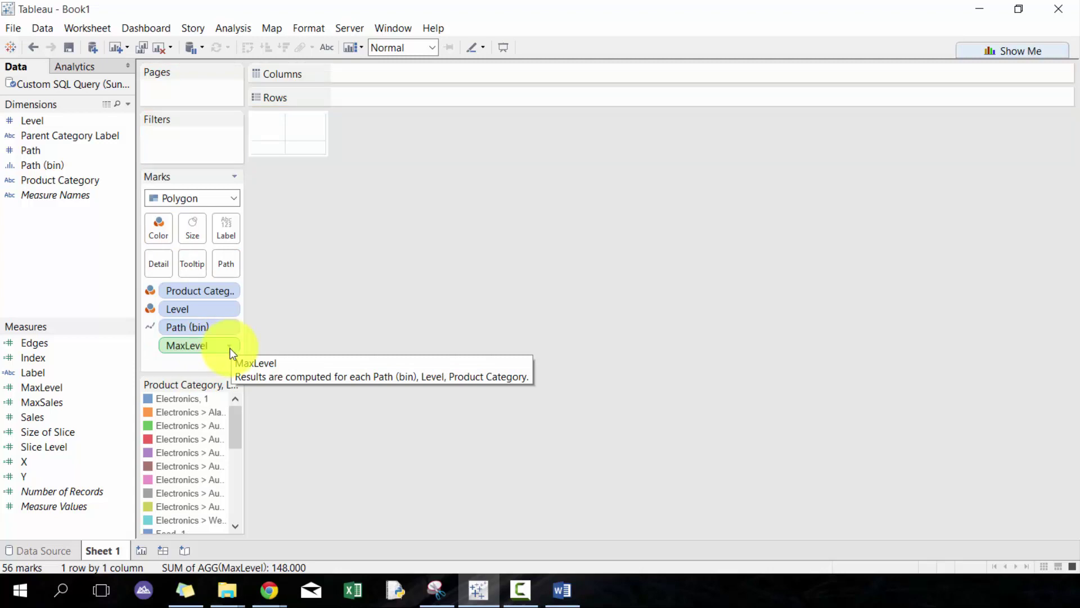
pyautogui.click(232, 350)
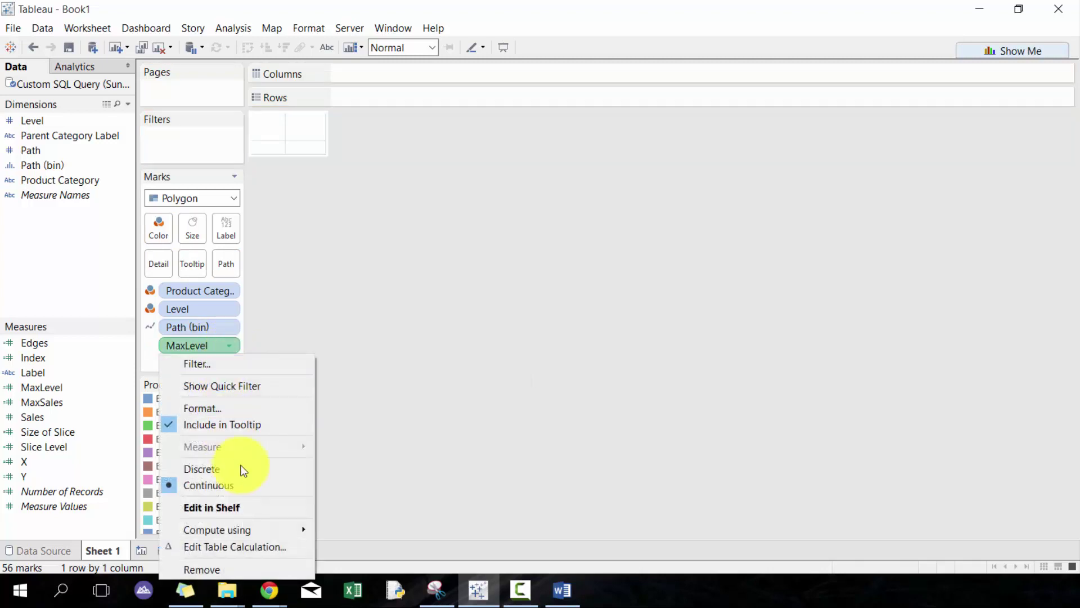
pyautogui.click(248, 549)
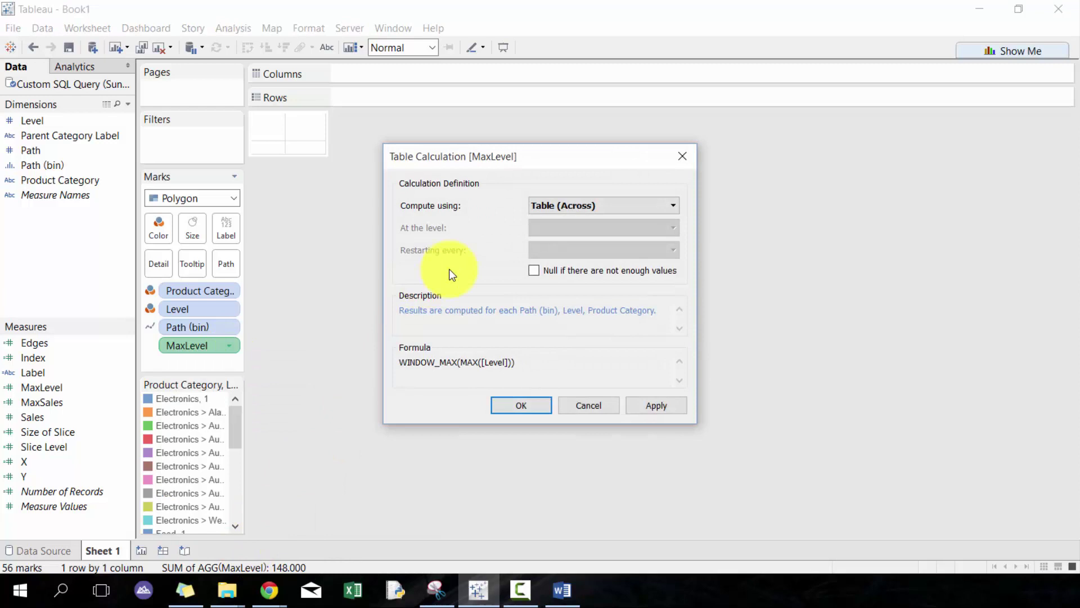
pyautogui.click(562, 206)
pyautogui.click(569, 257)
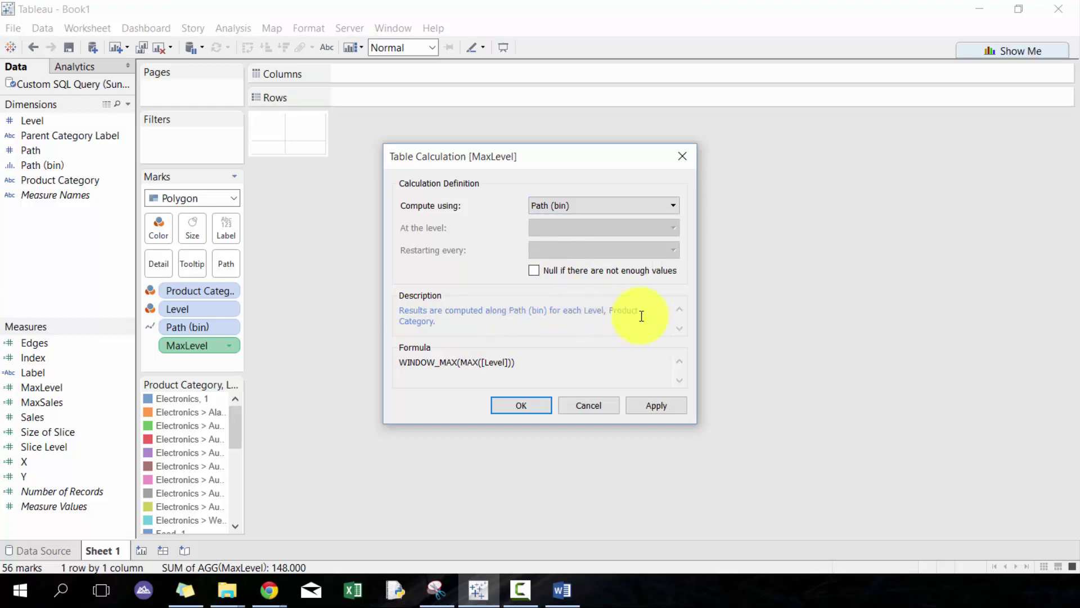
pyautogui.click(529, 403)
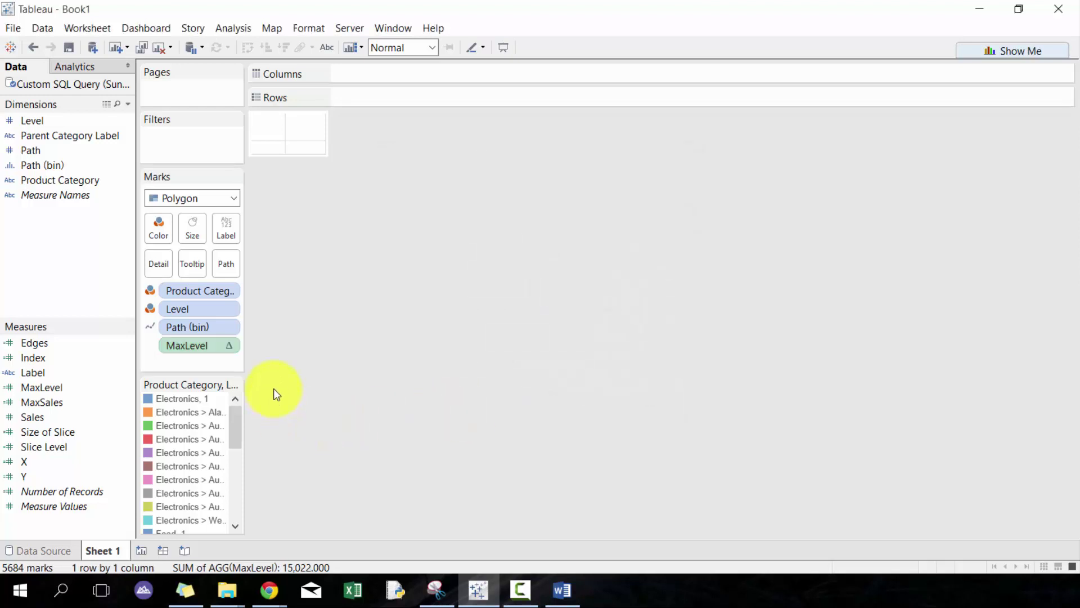
# Step: Add MaxSales to the marks, also computed along Path (bin)
pyautogui.moveTo(82, 400); pyautogui.dragTo(231, 361)
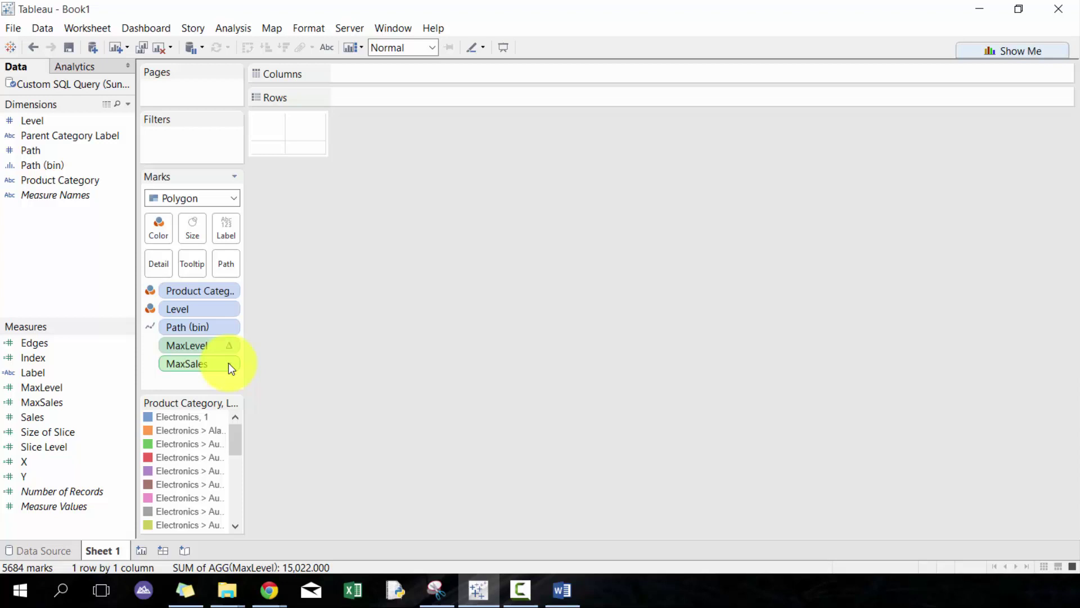
pyautogui.click(234, 367)
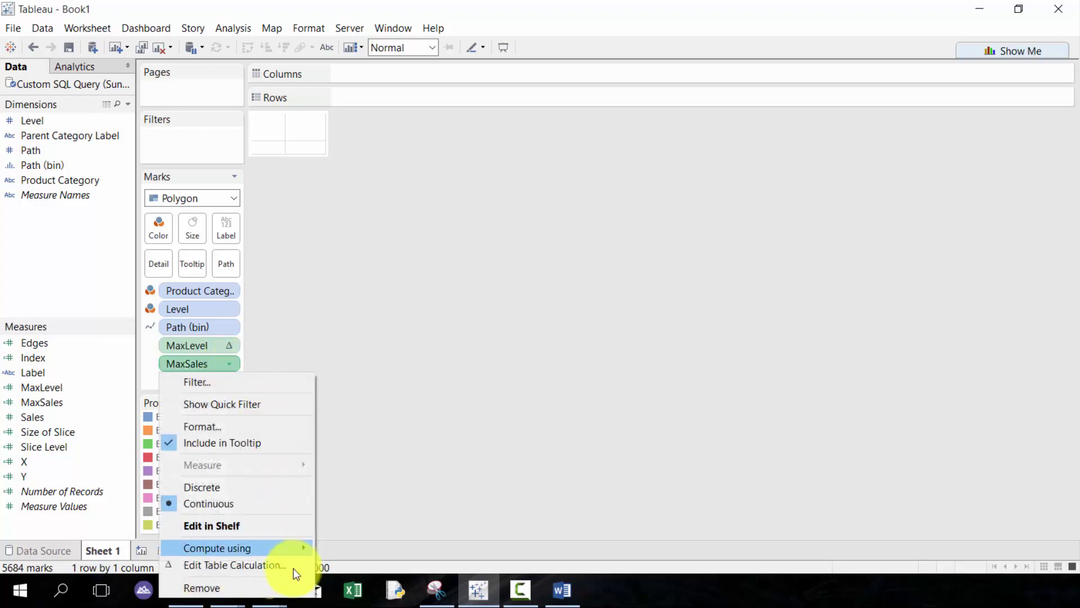
pyautogui.moveTo(292, 550)
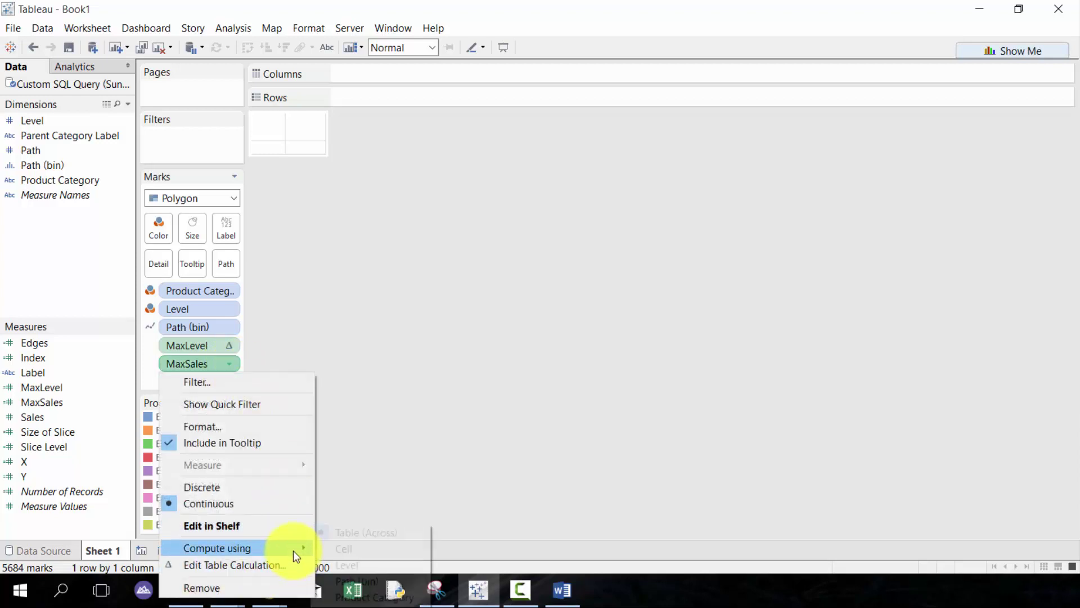
pyautogui.click(360, 580)
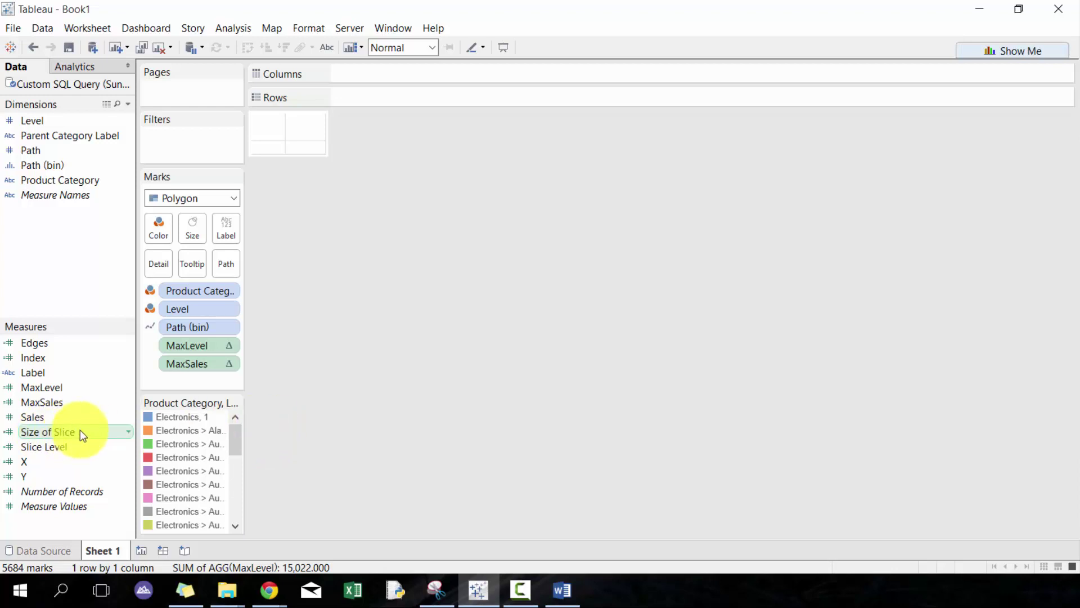
# Step: Add Size of Slice to the marks with advanced addressing on Product Category, Level and Path (bin)
pyautogui.moveTo(80, 431); pyautogui.dragTo(237, 385)
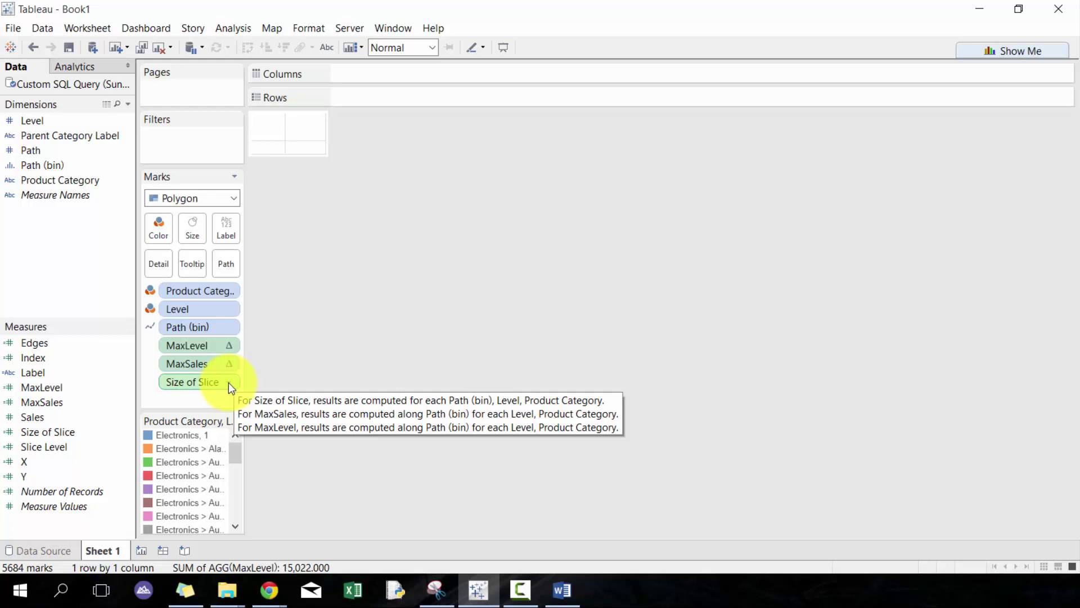
pyautogui.click(229, 382)
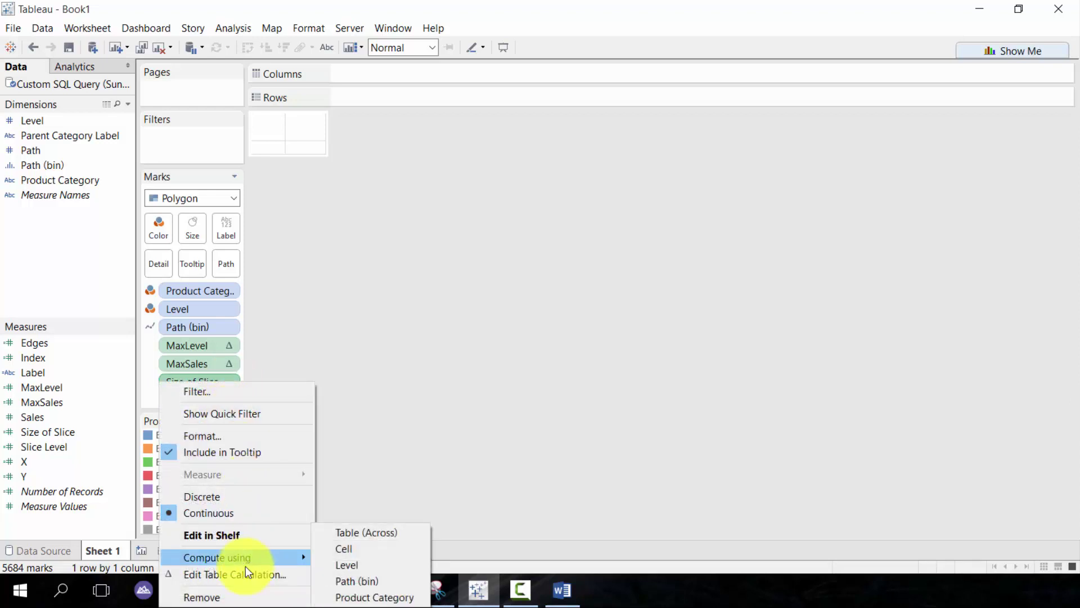
pyautogui.click(245, 572)
pyautogui.click(543, 223)
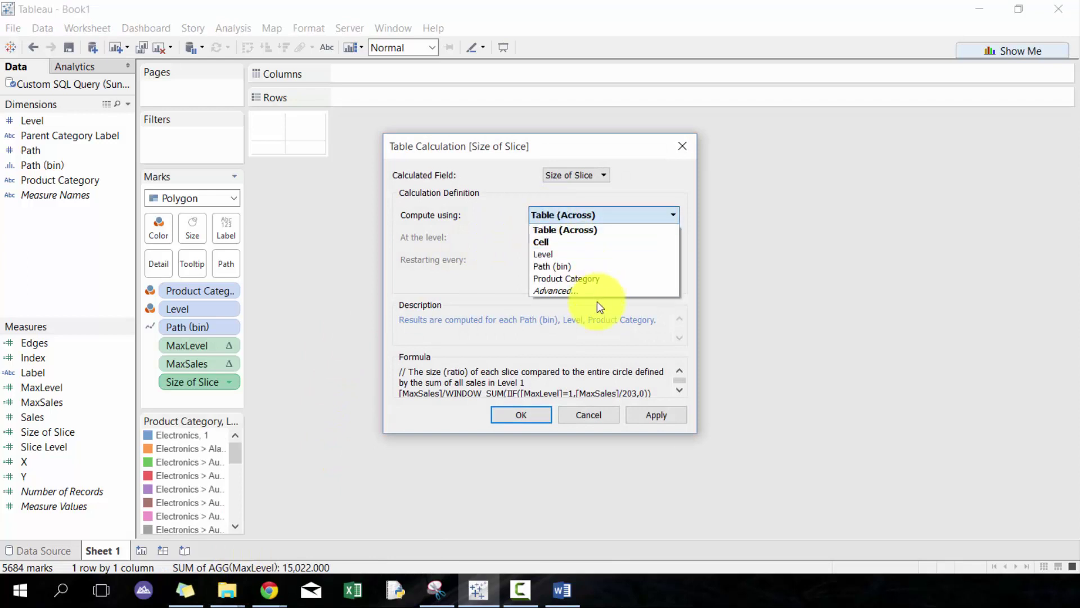
pyautogui.click(594, 292)
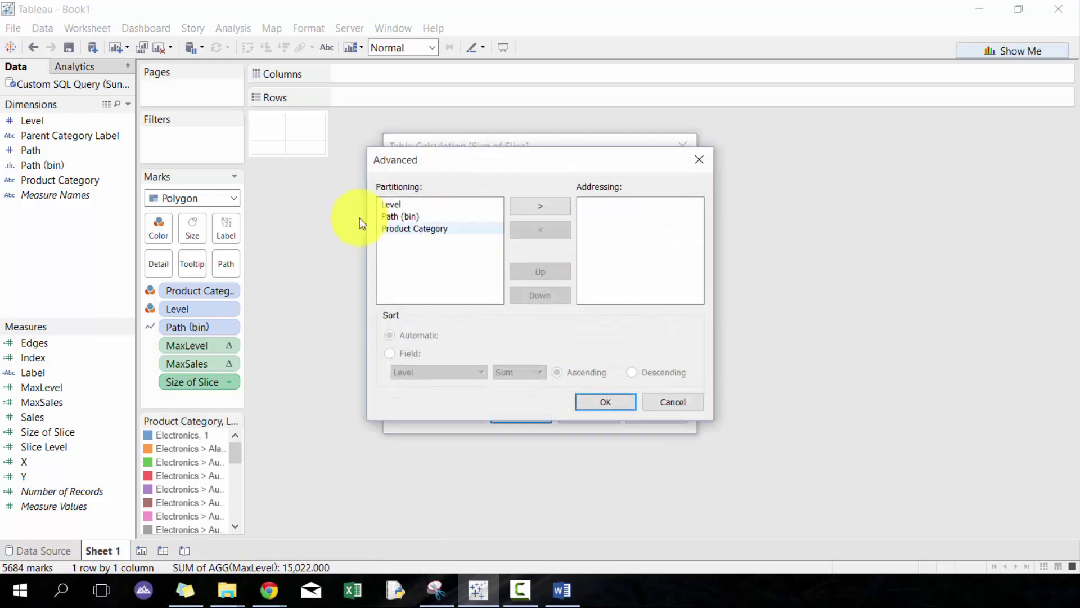
pyautogui.doubleClick(410, 228)
pyautogui.doubleClick(404, 206)
pyautogui.doubleClick(404, 206)
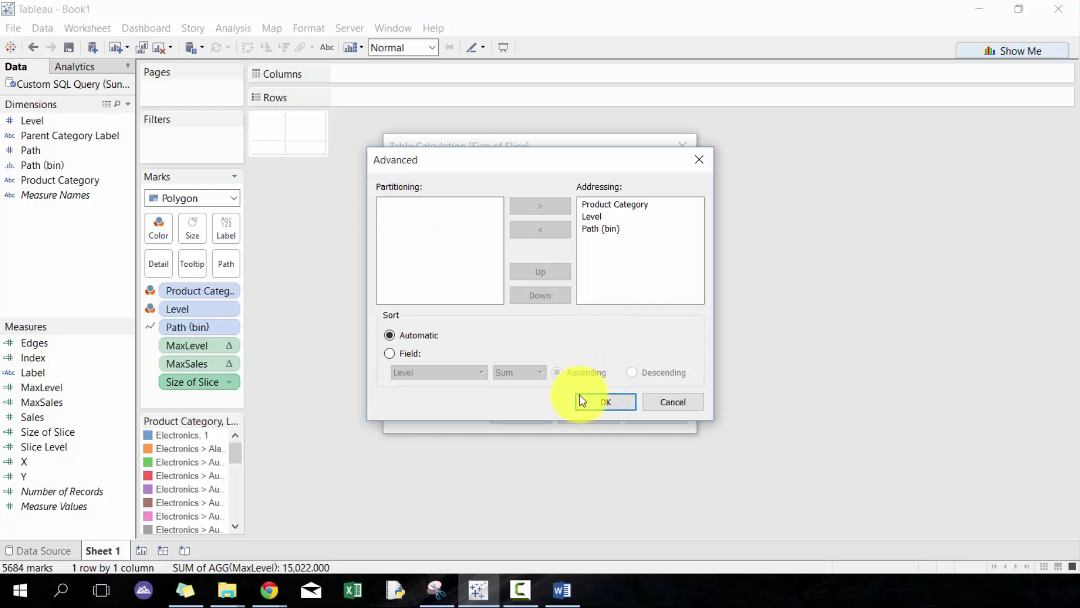
pyautogui.click(602, 403)
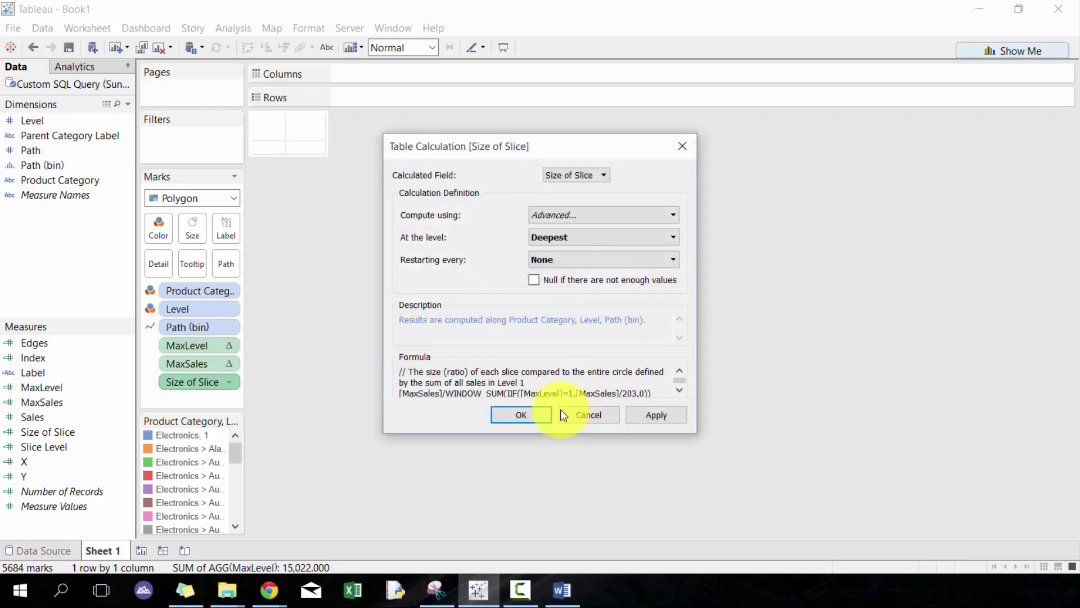
pyautogui.click(525, 414)
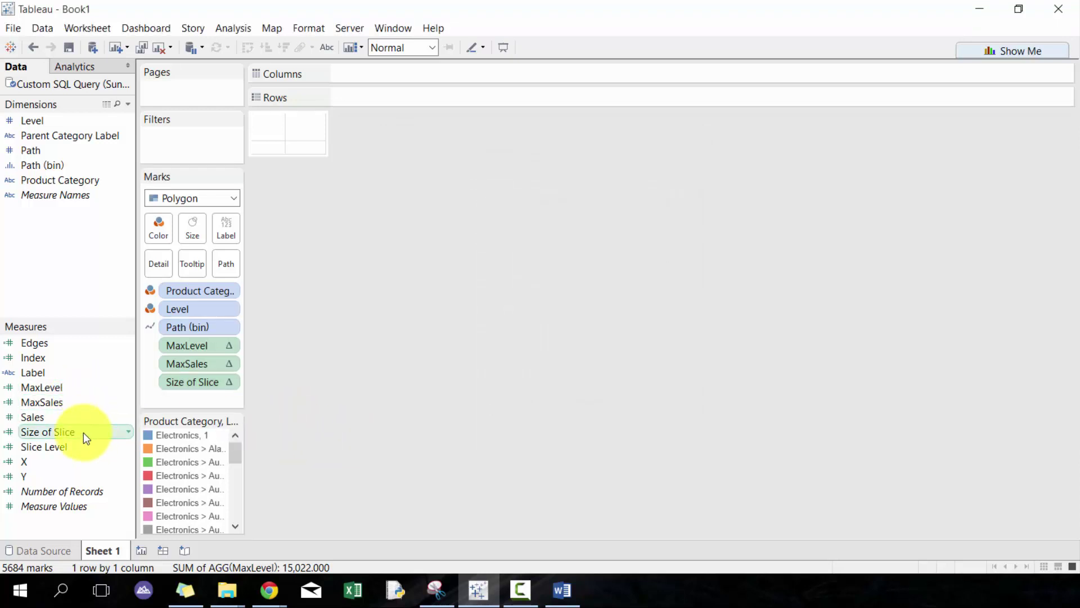
# Step: Add Slice Level to the marks, addressing Product Category and Path (bin), partitioned by Level
pyautogui.moveTo(80, 442); pyautogui.dragTo(232, 401)
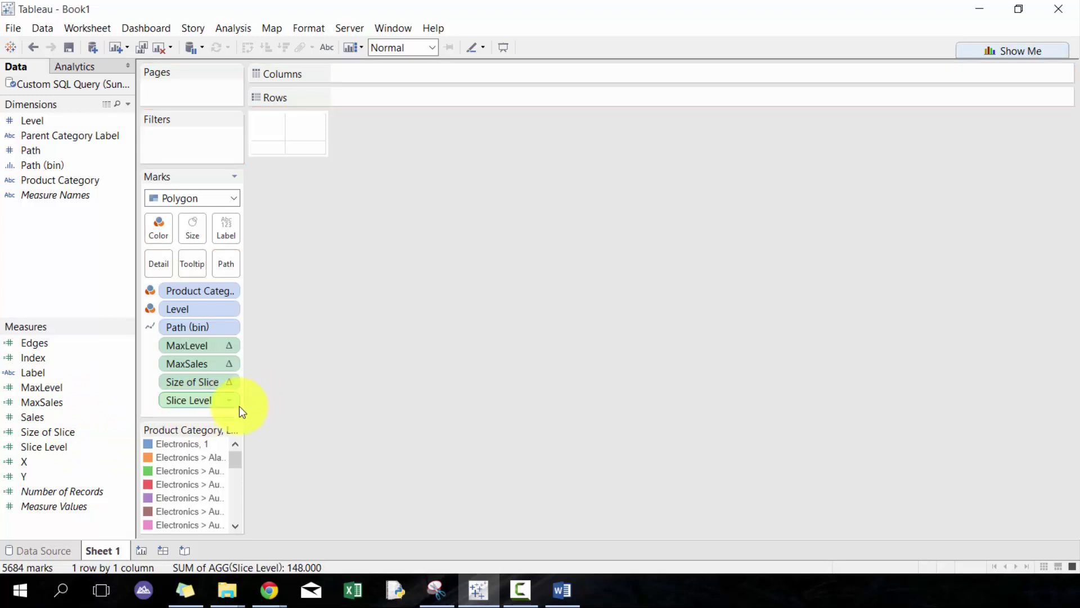
pyautogui.click(235, 405)
pyautogui.click(234, 489)
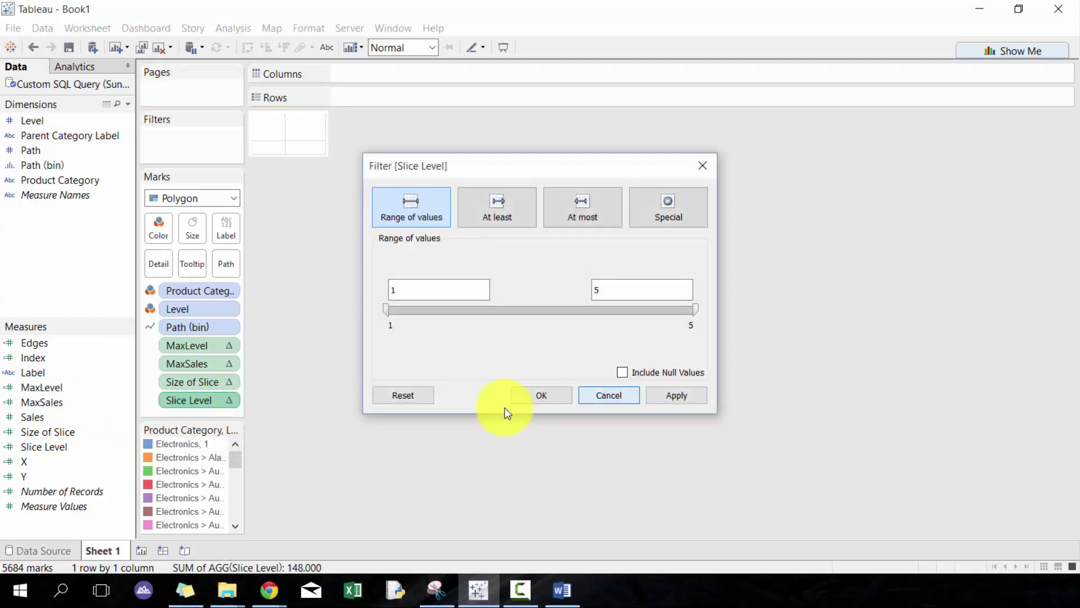
pyautogui.press('Escape')
pyautogui.click(233, 404)
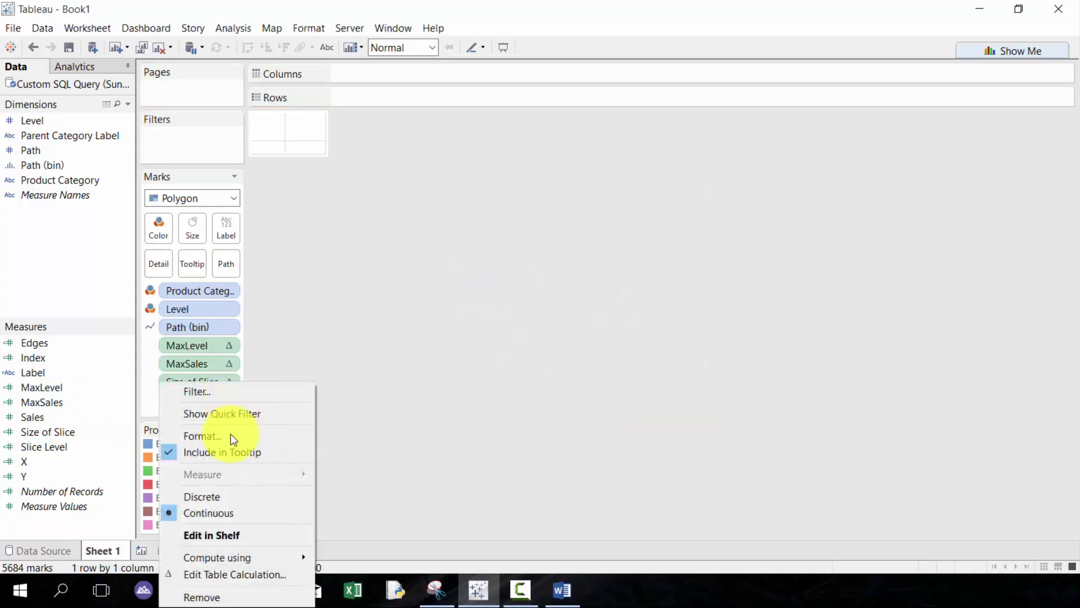
pyautogui.click(236, 571)
pyautogui.click(599, 205)
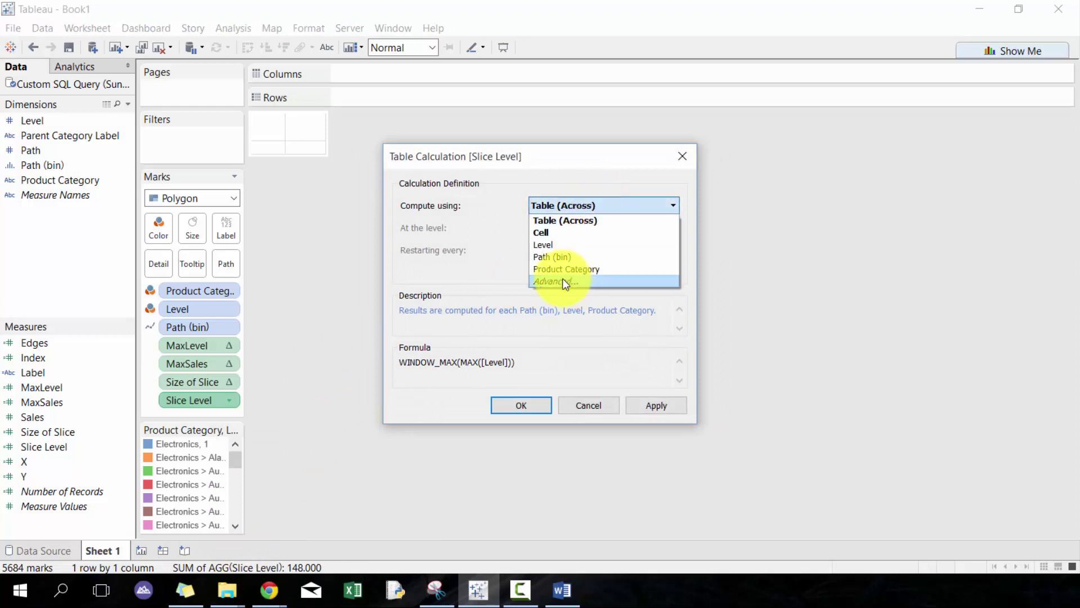
pyautogui.click(562, 279)
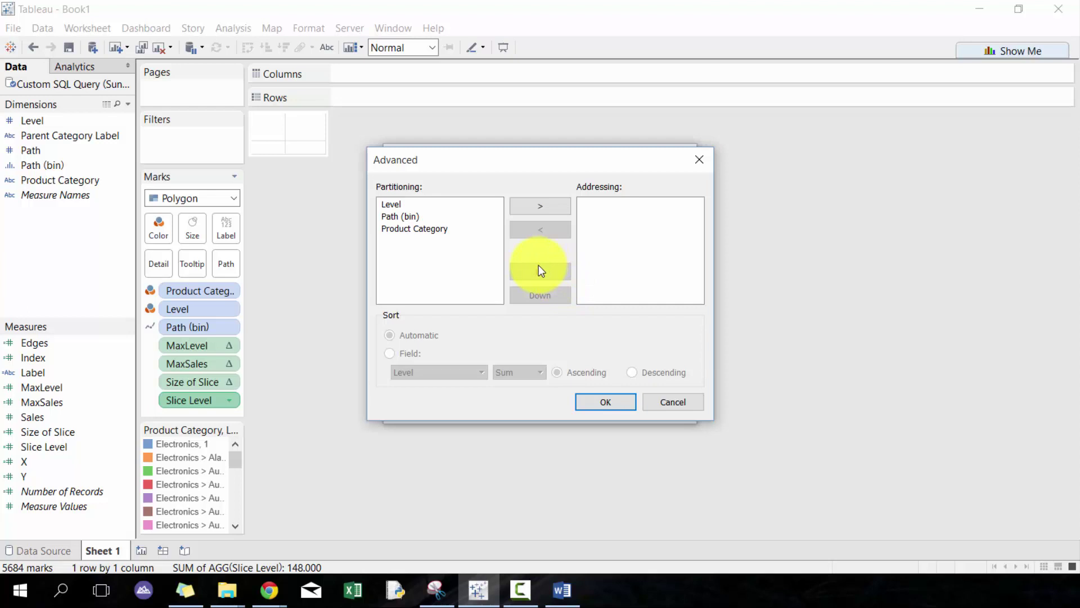
pyautogui.doubleClick(432, 228)
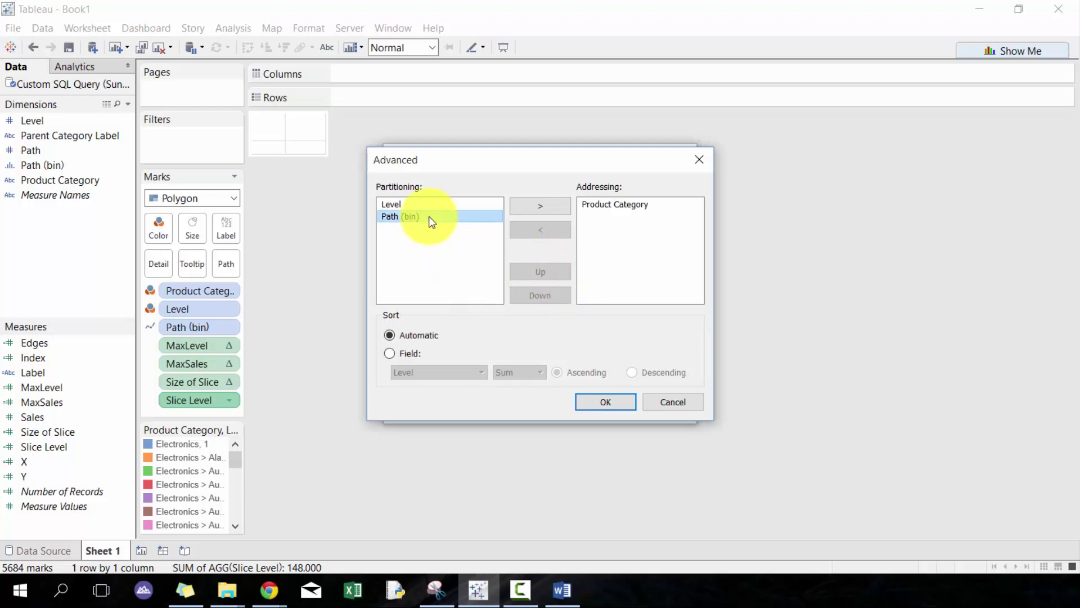
pyautogui.doubleClick(429, 216)
pyautogui.click(600, 400)
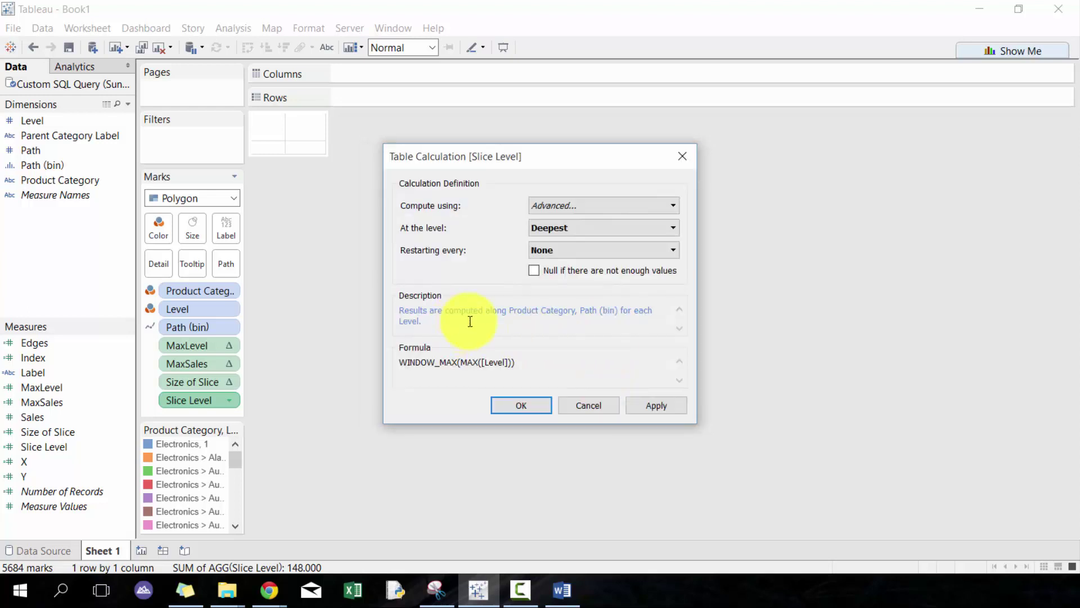
pyautogui.click(515, 403)
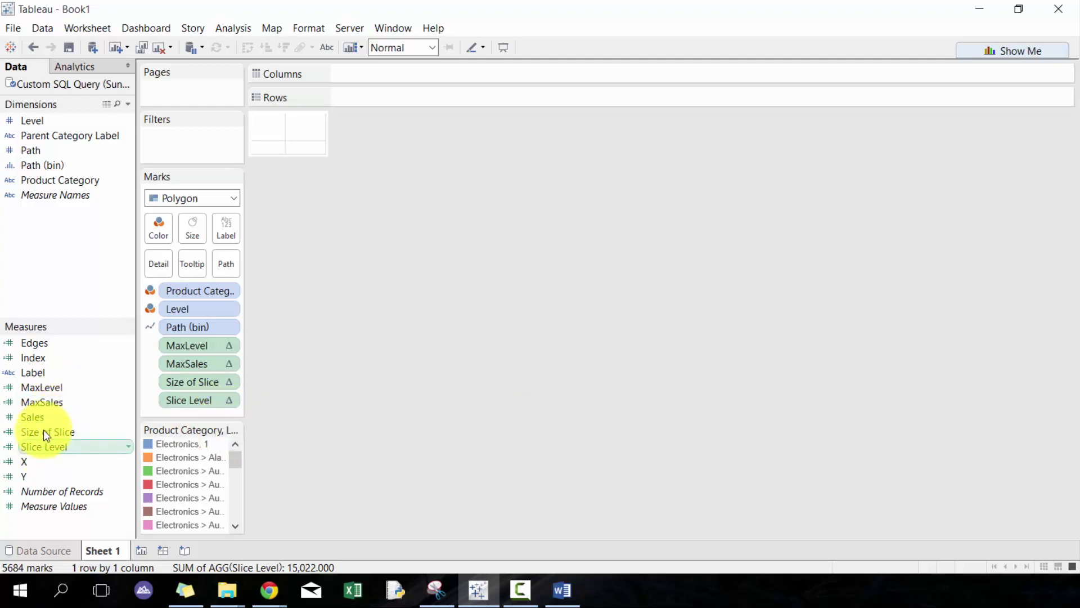
# Step: Add Edges to the marks with advanced addressing on Product Category and Level
pyautogui.moveTo(53, 344); pyautogui.dragTo(205, 411)
pyautogui.rightClick(224, 416)
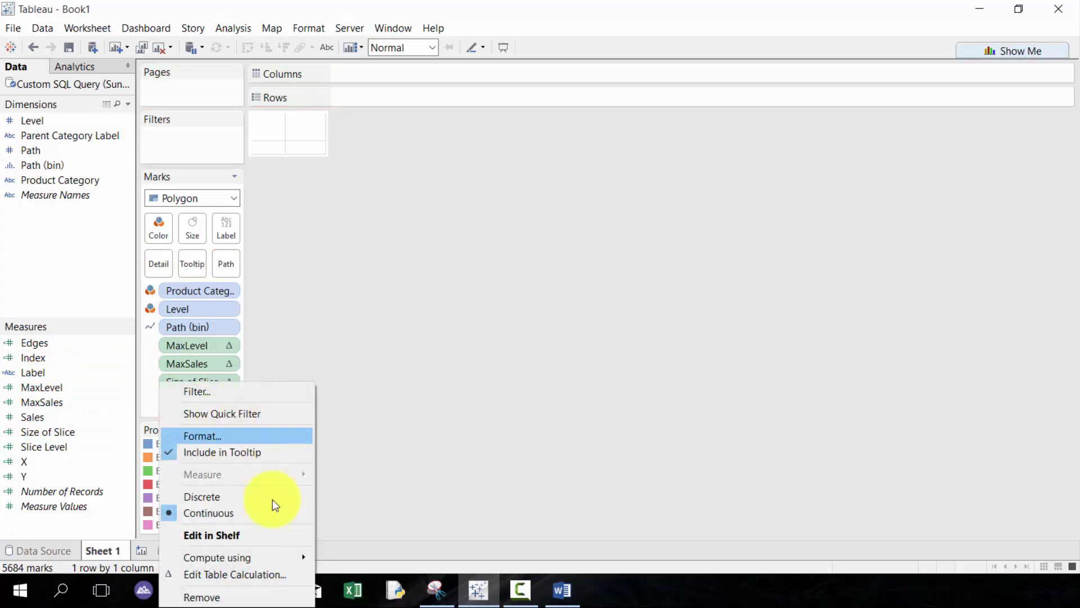
pyautogui.moveTo(276, 555)
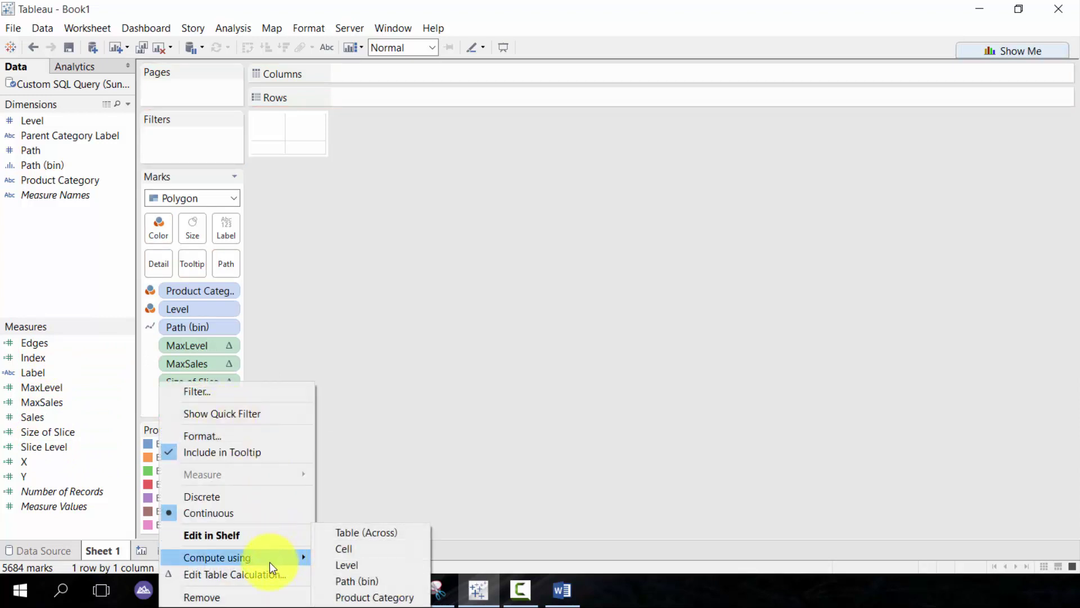
pyautogui.click(259, 574)
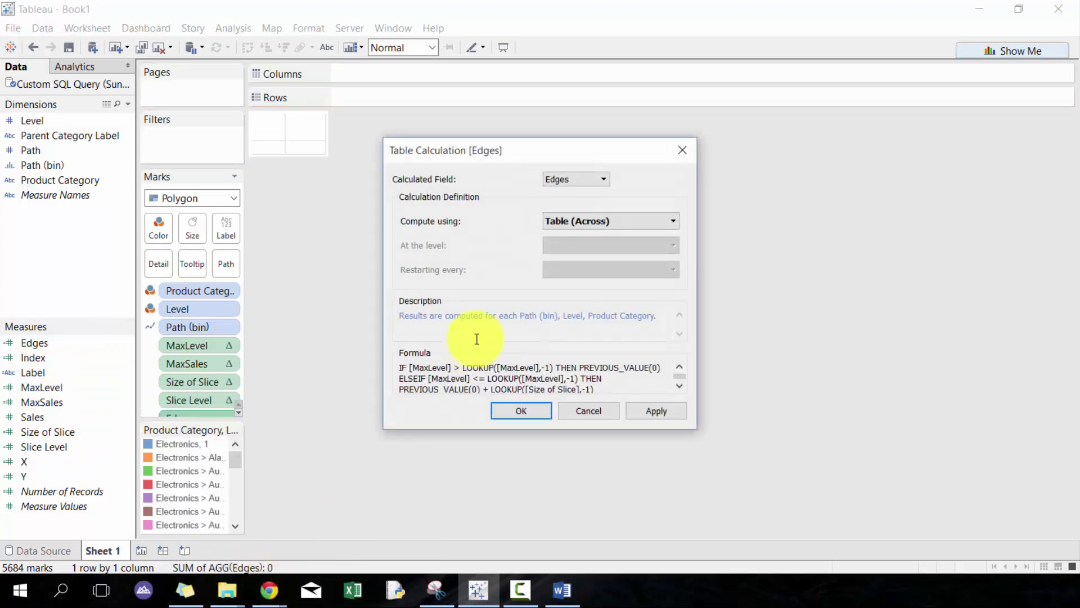
pyautogui.click(576, 222)
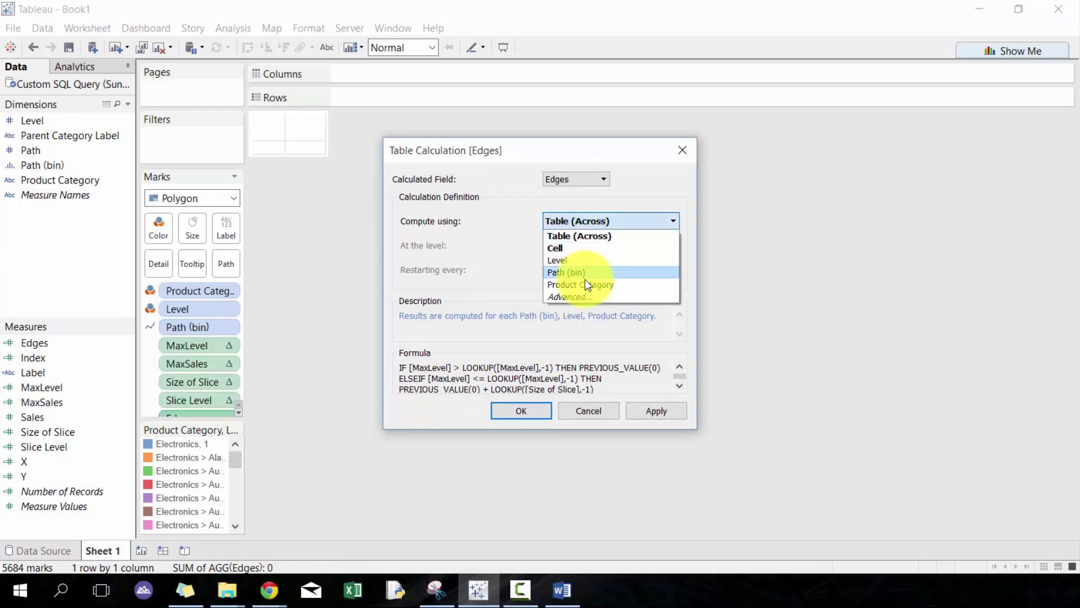
pyautogui.click(573, 296)
pyautogui.doubleClick(434, 229)
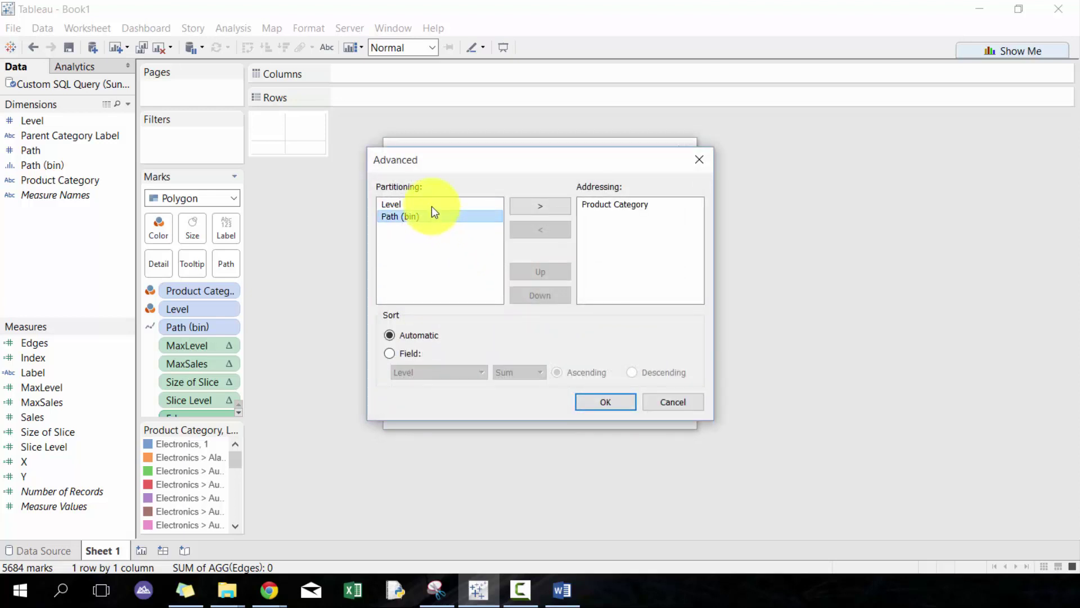
pyautogui.doubleClick(431, 206)
pyautogui.click(606, 401)
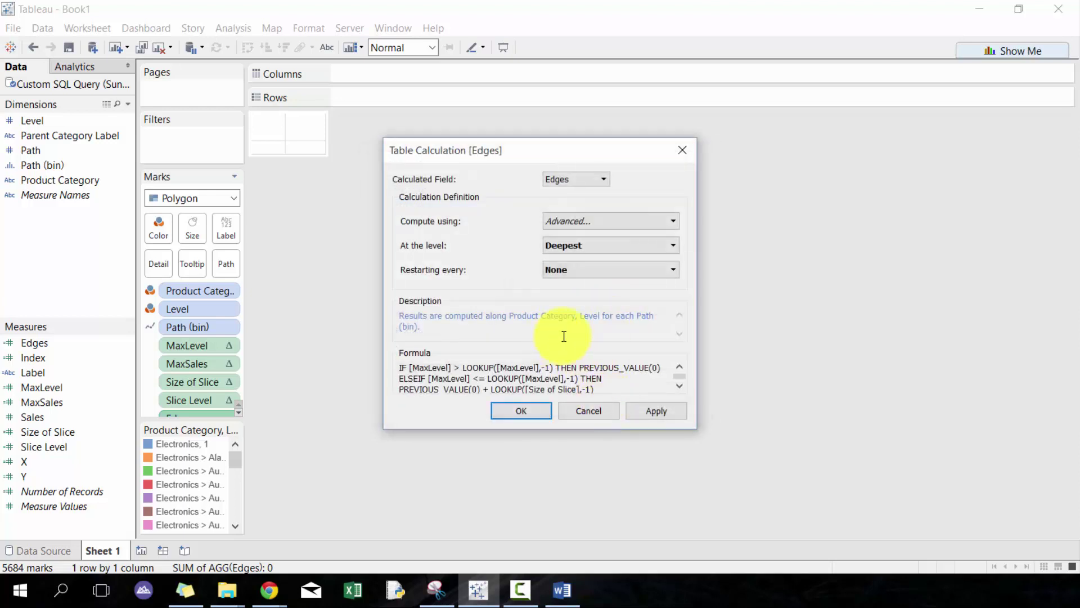
pyautogui.click(536, 415)
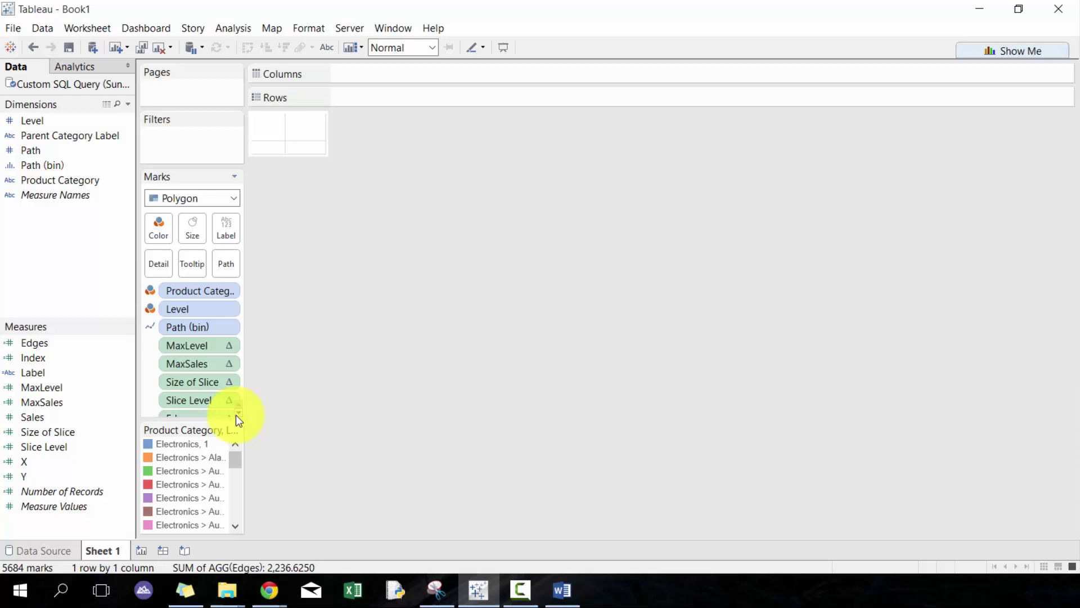
# Step: Add Index to the marks as discrete, computed along Path (bin)
pyautogui.click(238, 412)
pyautogui.moveTo(72, 345); pyautogui.dragTo(228, 408)
pyautogui.click(239, 411)
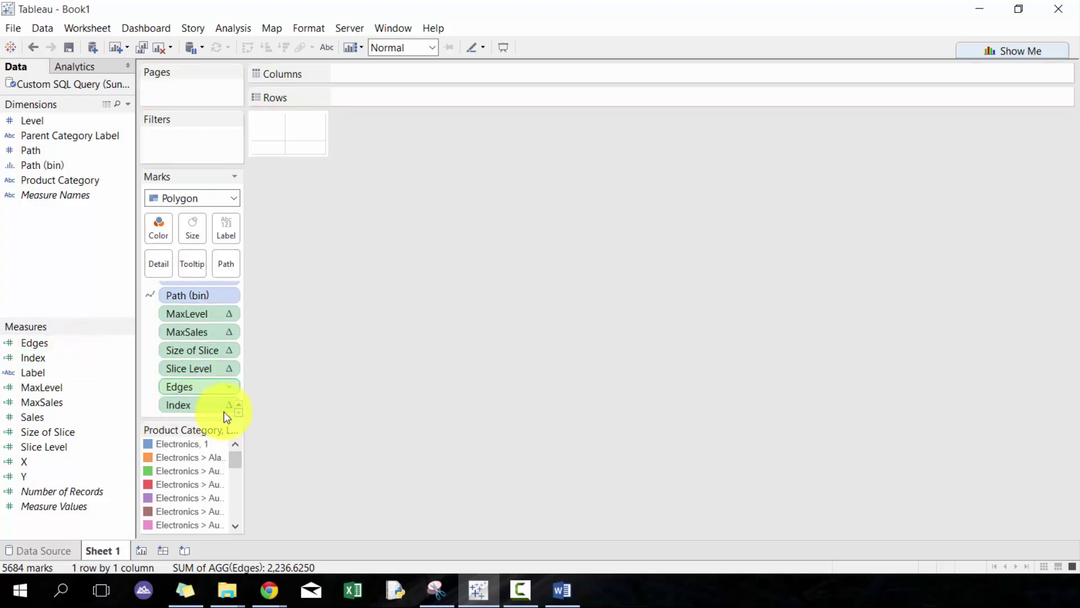
pyautogui.rightClick(229, 408)
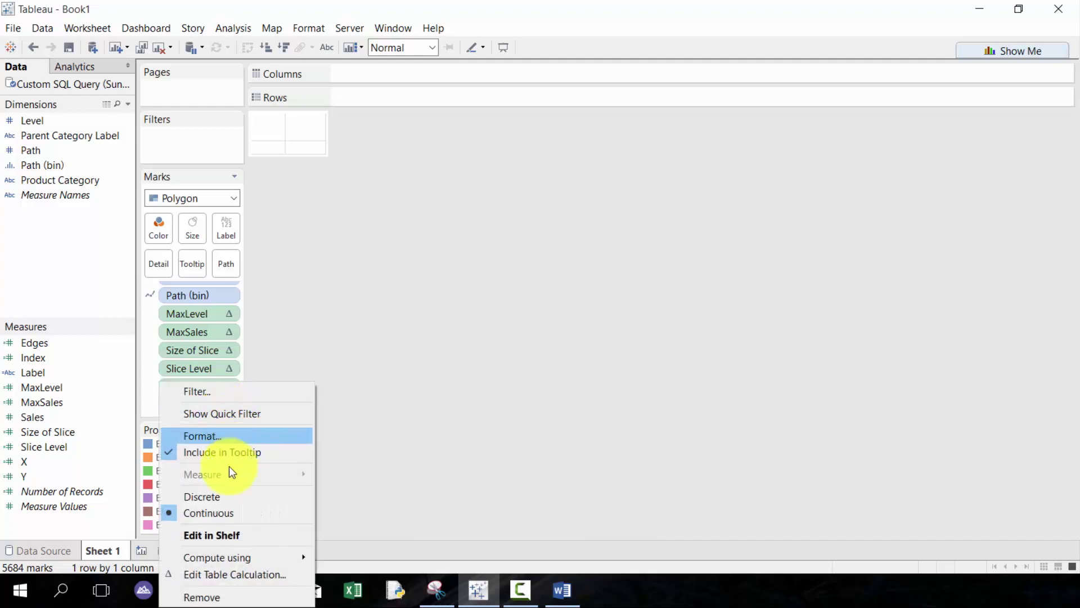
pyautogui.click(225, 494)
pyautogui.rightClick(228, 405)
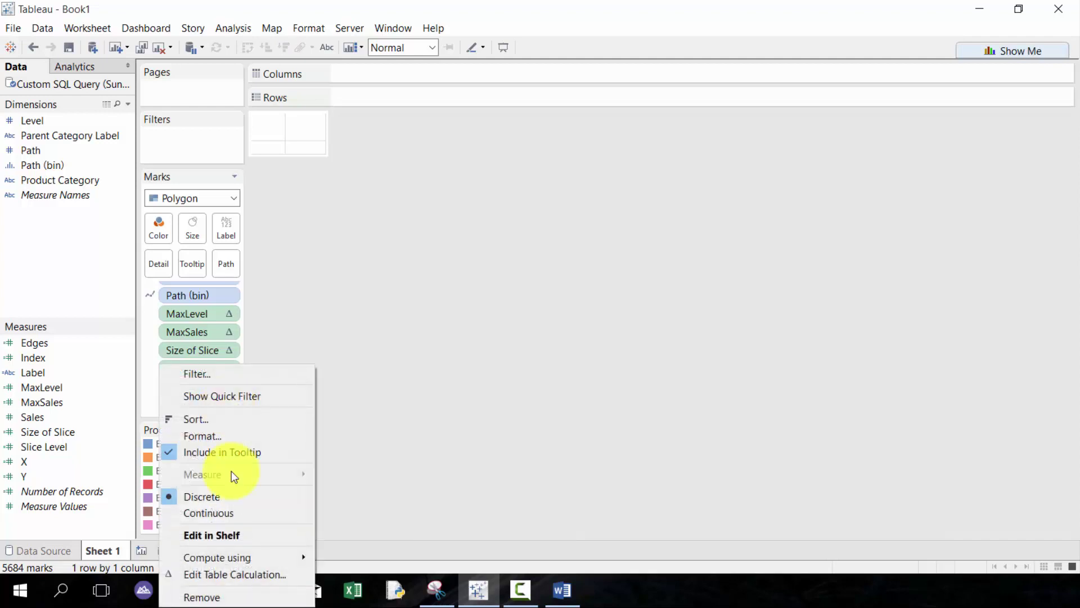
pyautogui.moveTo(249, 561)
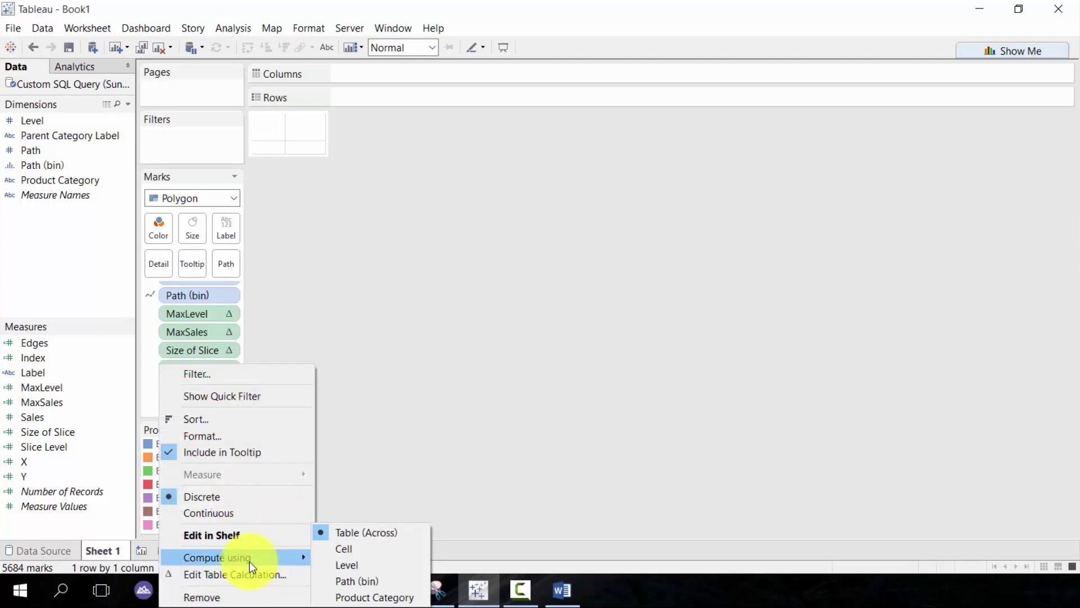
pyautogui.click(375, 579)
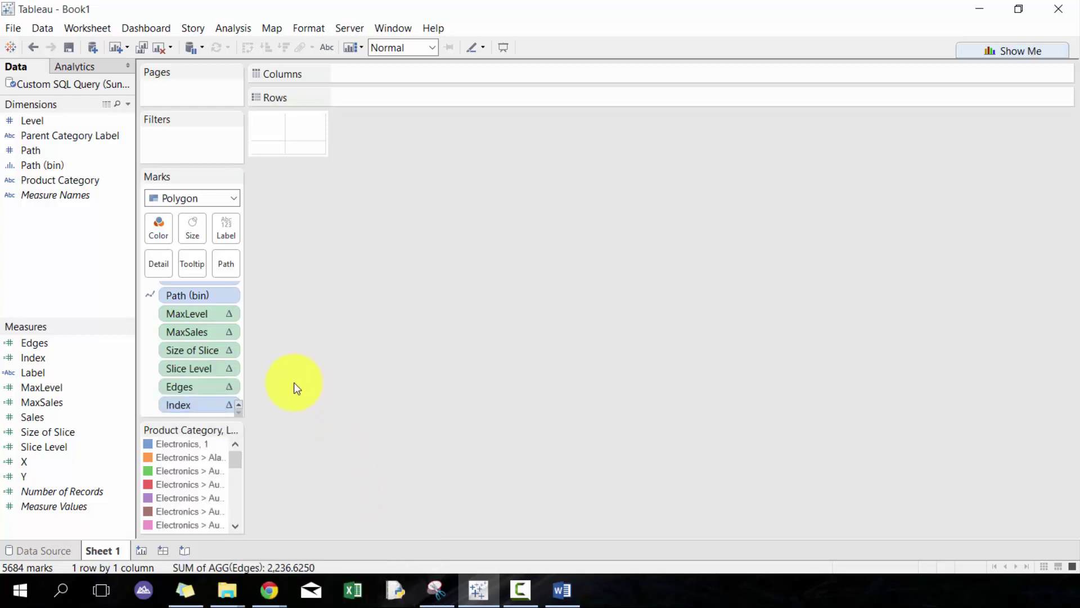
# Step: Put Slice Level on Columns and Y on Rows, briefly checking Slice Level's calculation settings
pyautogui.moveTo(44, 446); pyautogui.dragTo(384, 81)
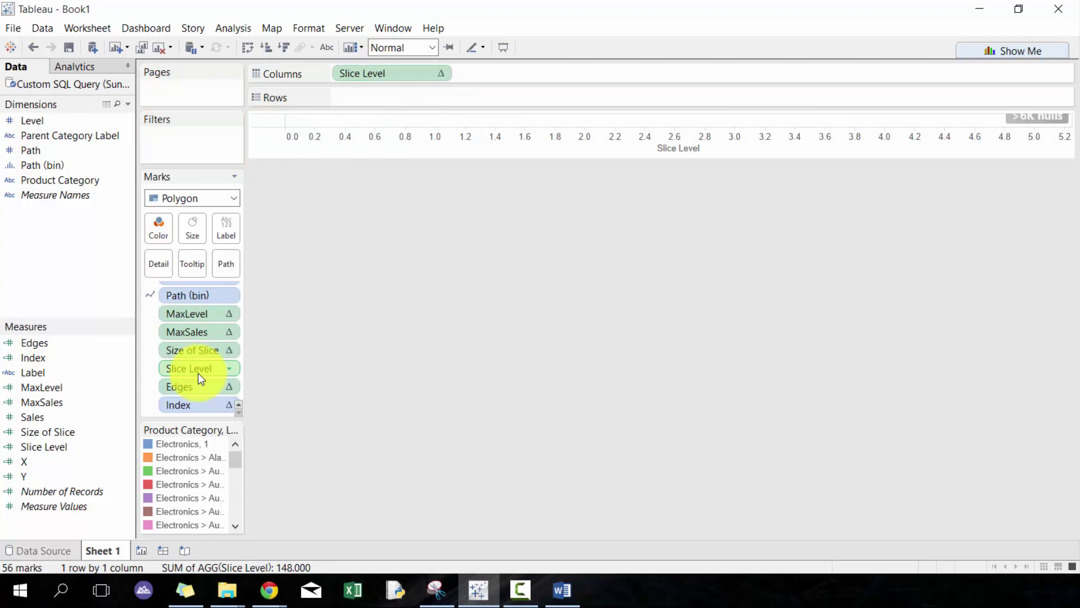
pyautogui.moveTo(101, 475); pyautogui.dragTo(430, 99)
pyautogui.click(442, 78)
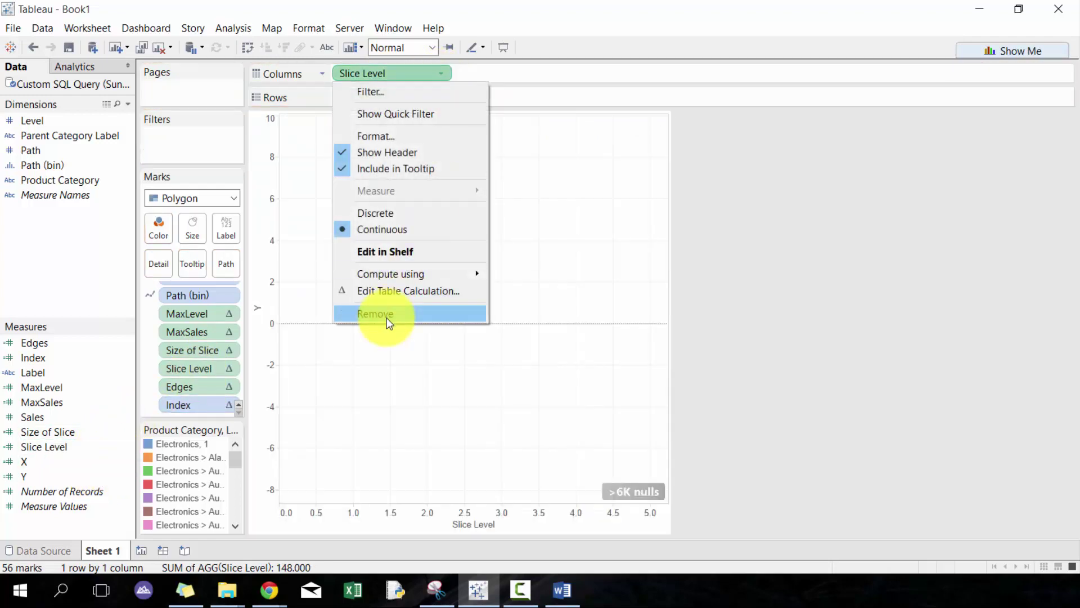
pyautogui.click(395, 291)
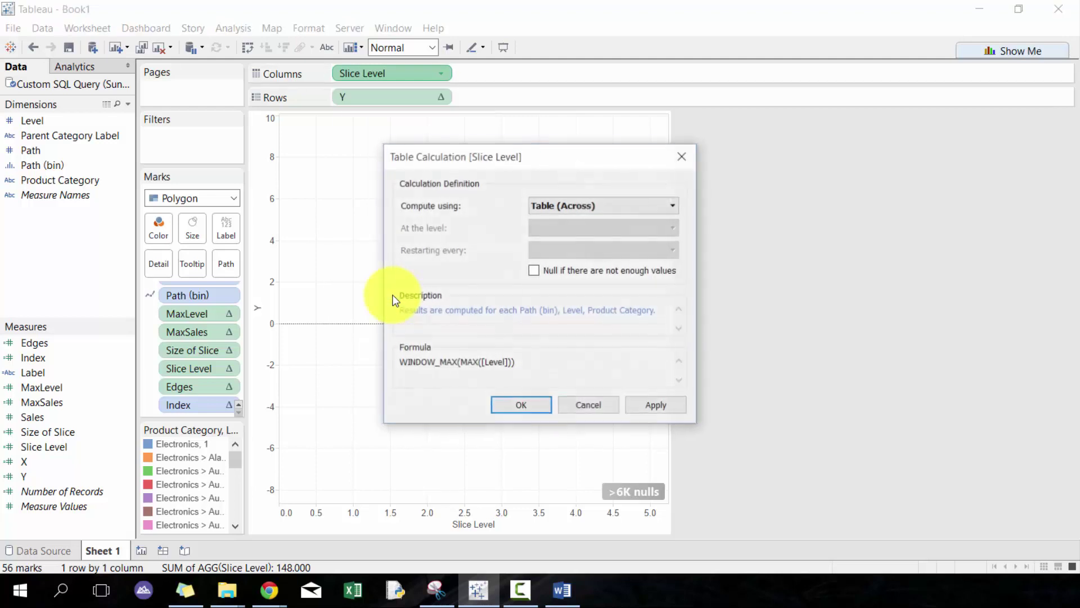
pyautogui.click(683, 156)
# Step: Replace Slice Level with X on Columns, addressing Product Category, Level and Path (bin)
pyautogui.moveTo(93, 467); pyautogui.dragTo(437, 76)
pyautogui.click(440, 74)
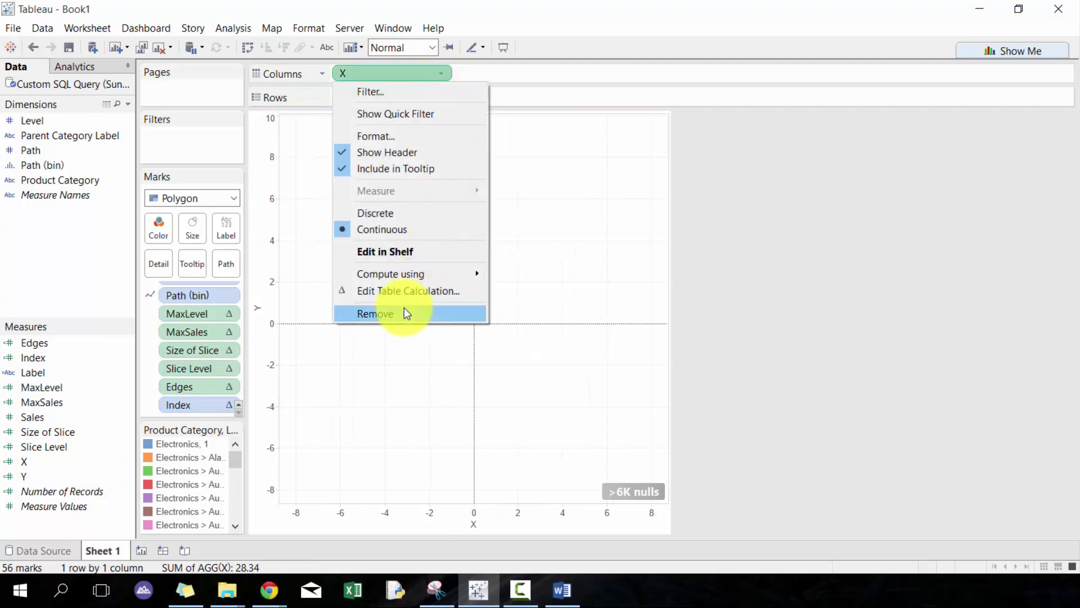
pyautogui.click(408, 291)
pyautogui.click(565, 214)
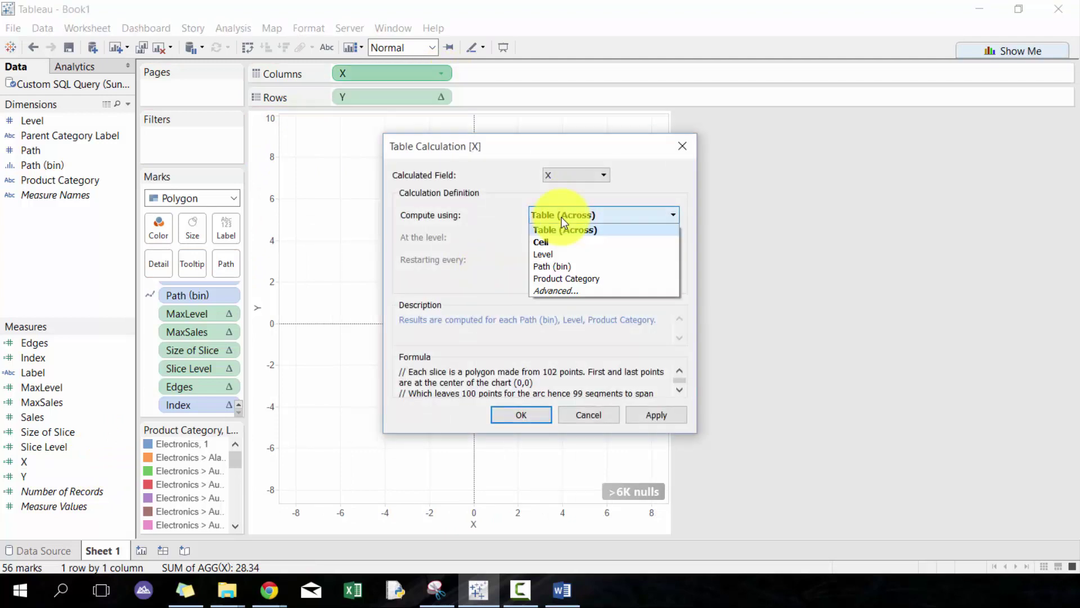
pyautogui.click(556, 291)
pyautogui.doubleClick(438, 227)
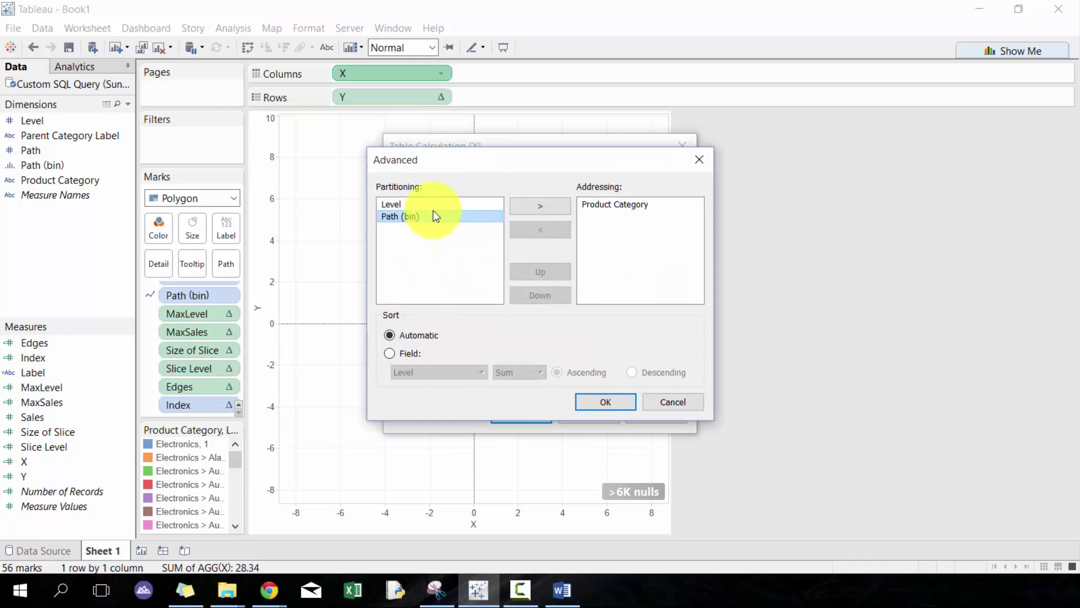
pyautogui.click(431, 205)
pyautogui.doubleClick(430, 209)
pyautogui.doubleClick(431, 208)
pyautogui.click(610, 402)
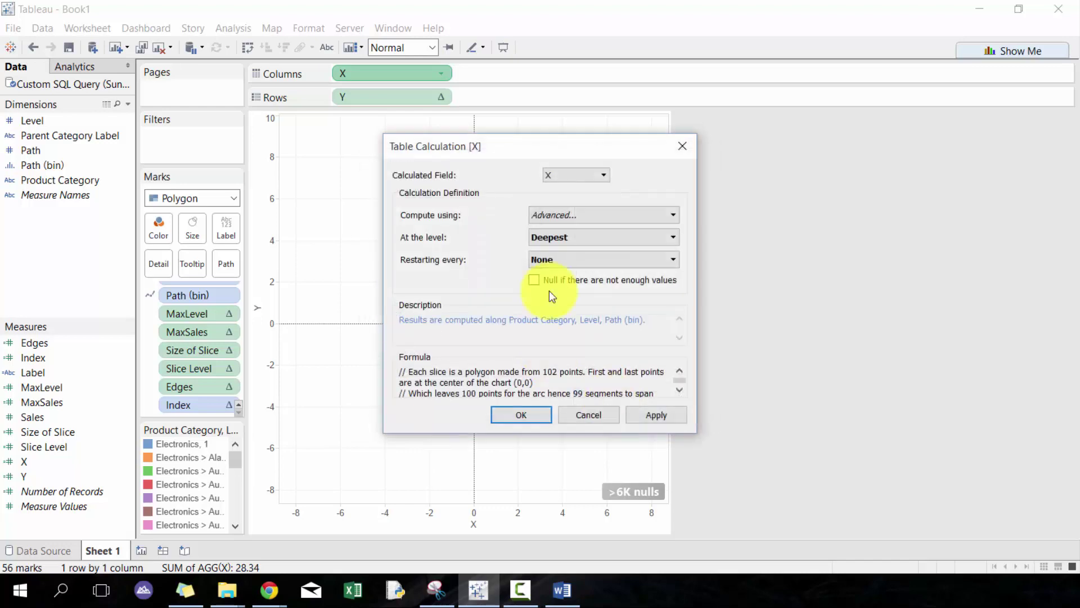
pyautogui.click(638, 414)
pyautogui.click(521, 414)
# Step: Set Y's advanced compute settings to also address Path (bin)
pyautogui.click(441, 96)
pyautogui.click(407, 314)
pyautogui.click(565, 214)
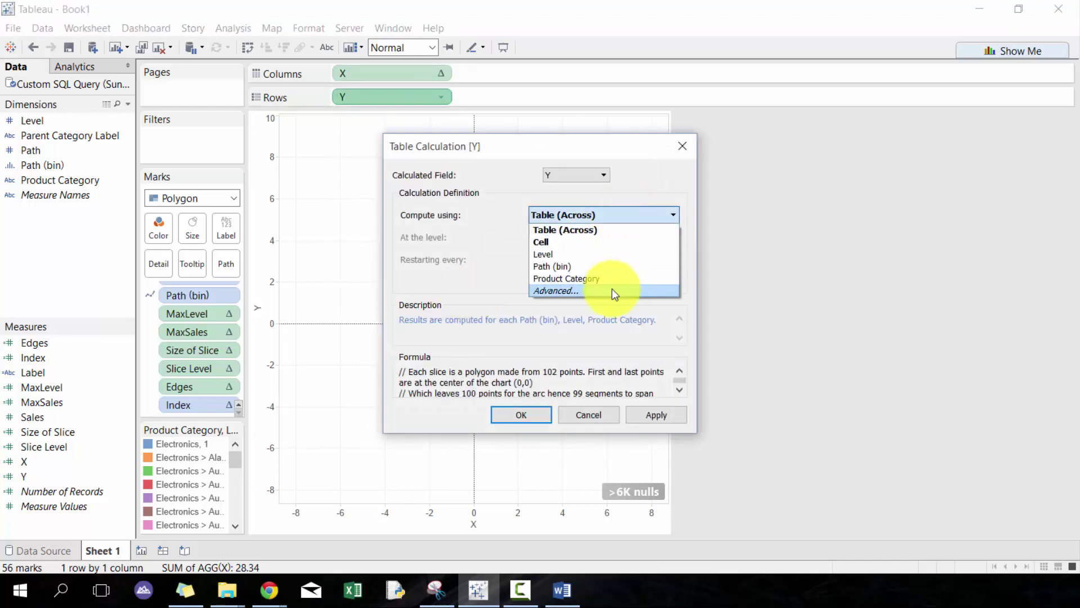
pyautogui.click(556, 290)
pyautogui.doubleClick(434, 205)
pyautogui.click(605, 401)
pyautogui.click(638, 414)
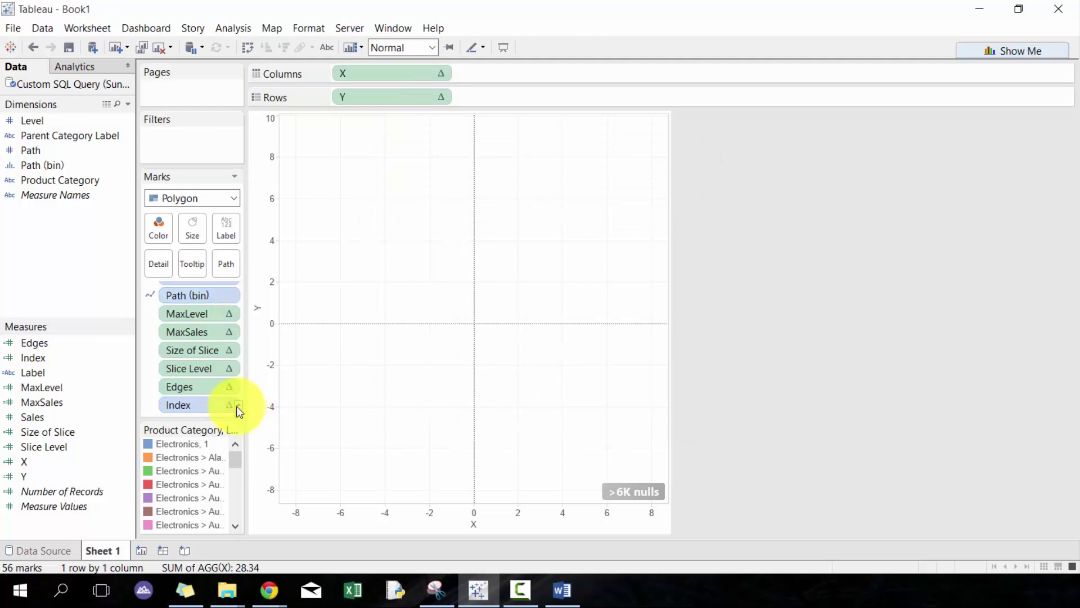
pyautogui.scroll(2, 234, 405)
pyautogui.moveTo(439, 80)
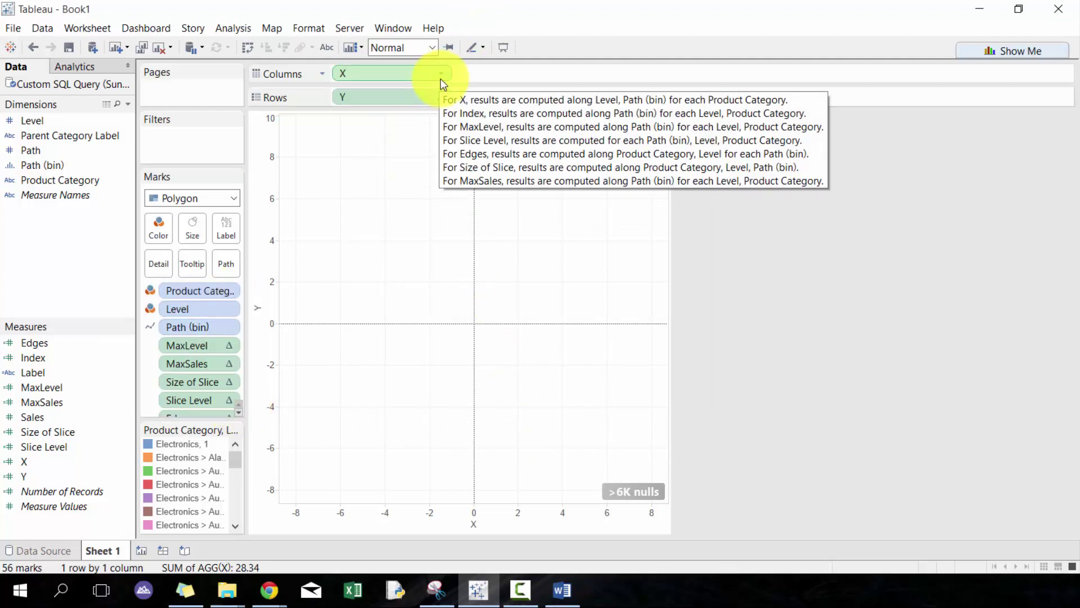
# Step: Review Slice Level's compute-along choices without changing them
pyautogui.click(226, 404)
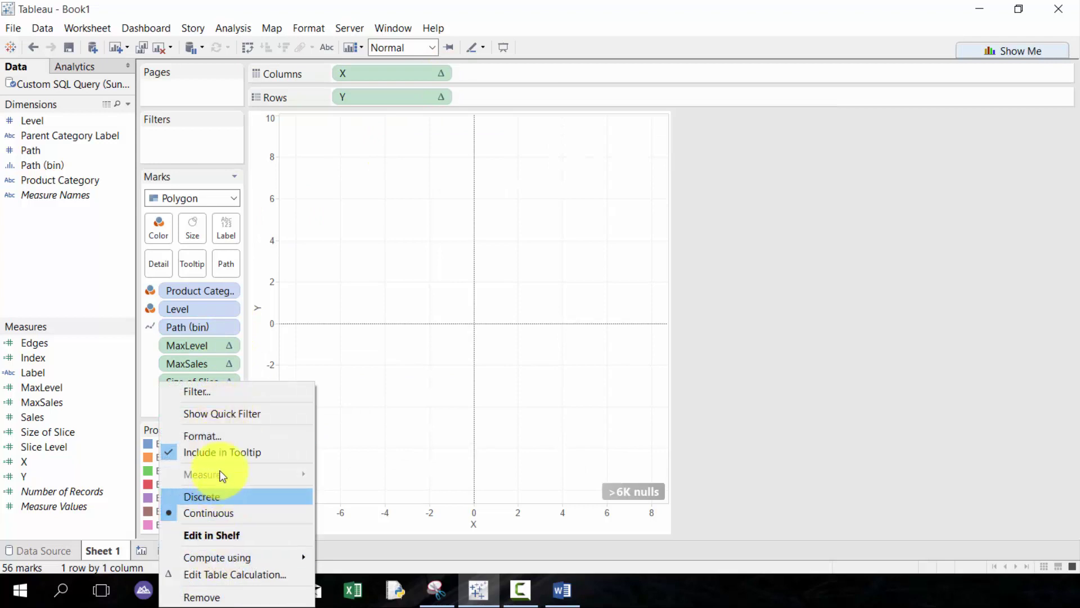
pyautogui.click(218, 573)
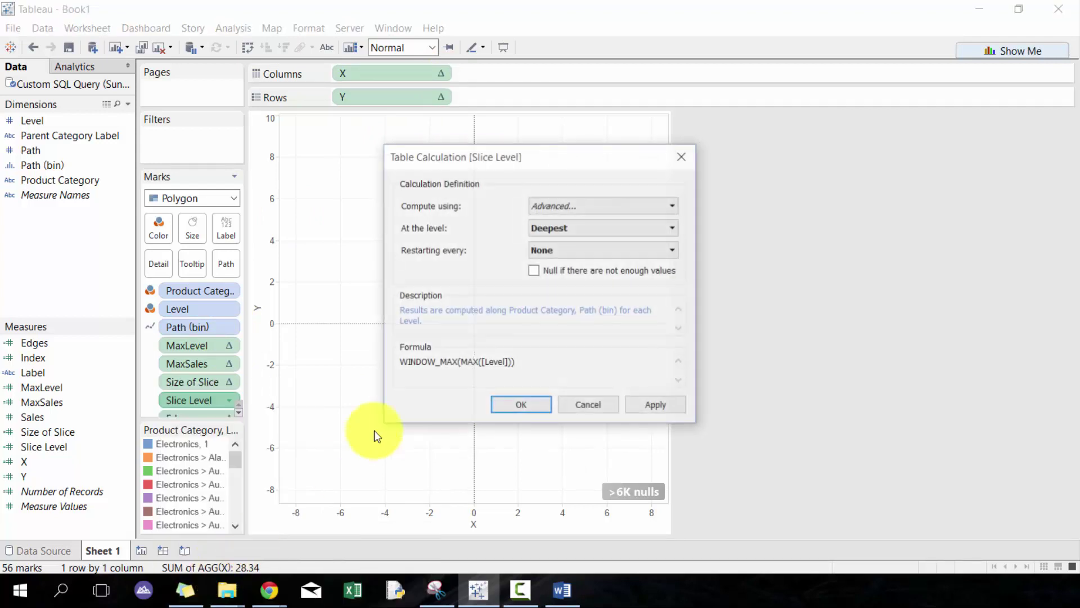
pyautogui.click(603, 207)
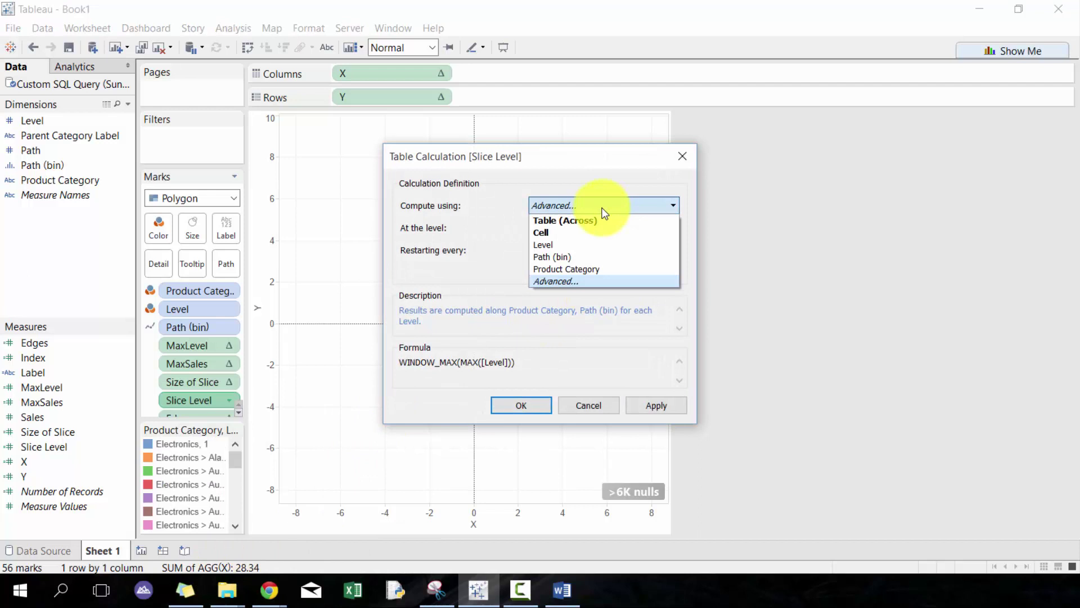
pyautogui.press('Escape')
pyautogui.press('Escape')
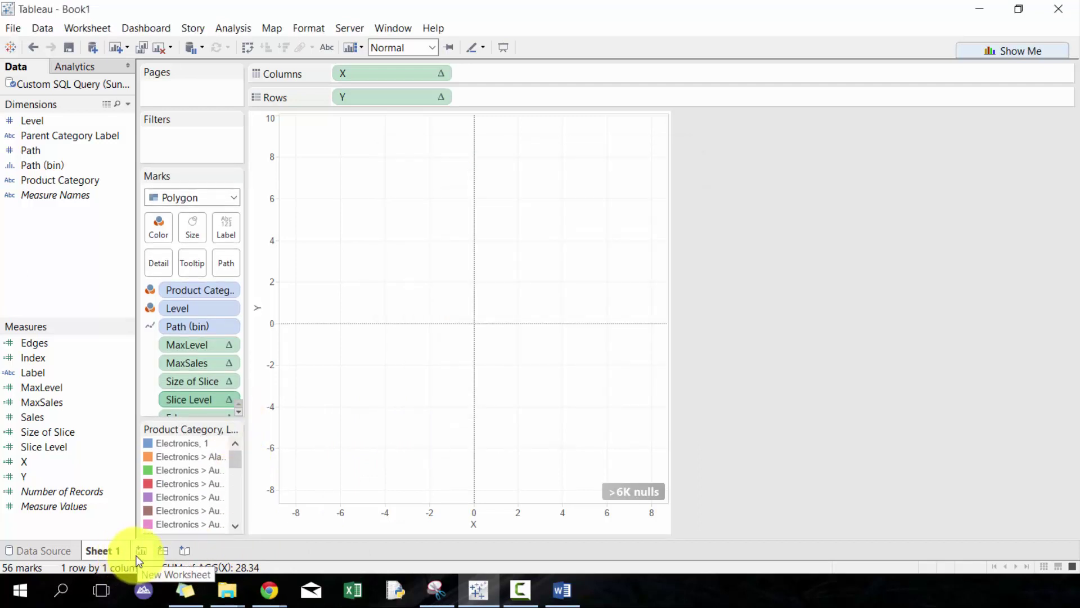
# Step: Create Sheet 2 with marks coloured by Product Category and Level
pyautogui.click(141, 551)
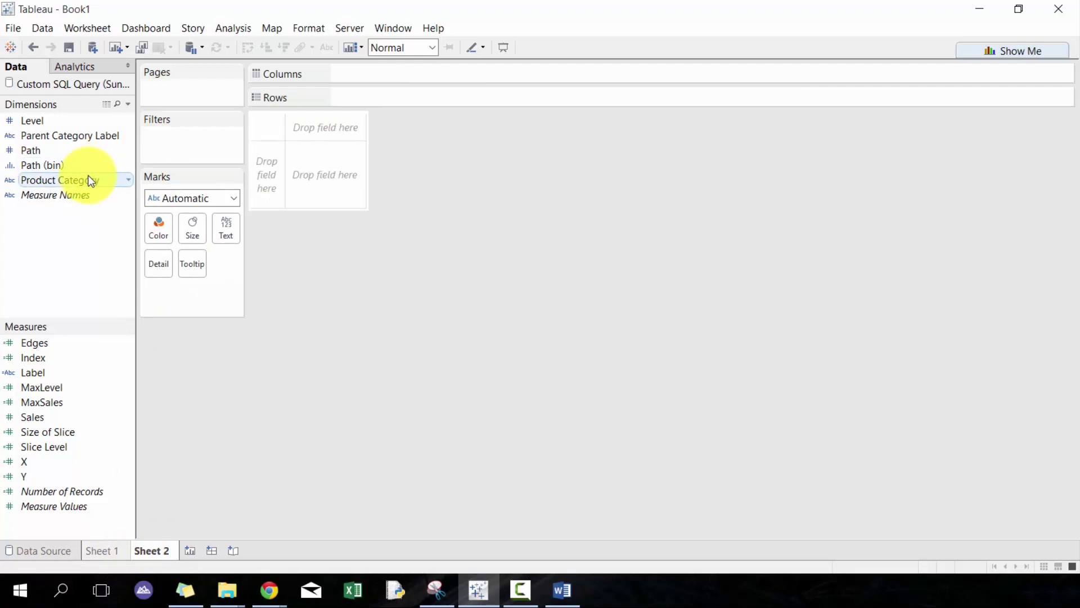
pyautogui.moveTo(91, 179); pyautogui.dragTo(194, 291)
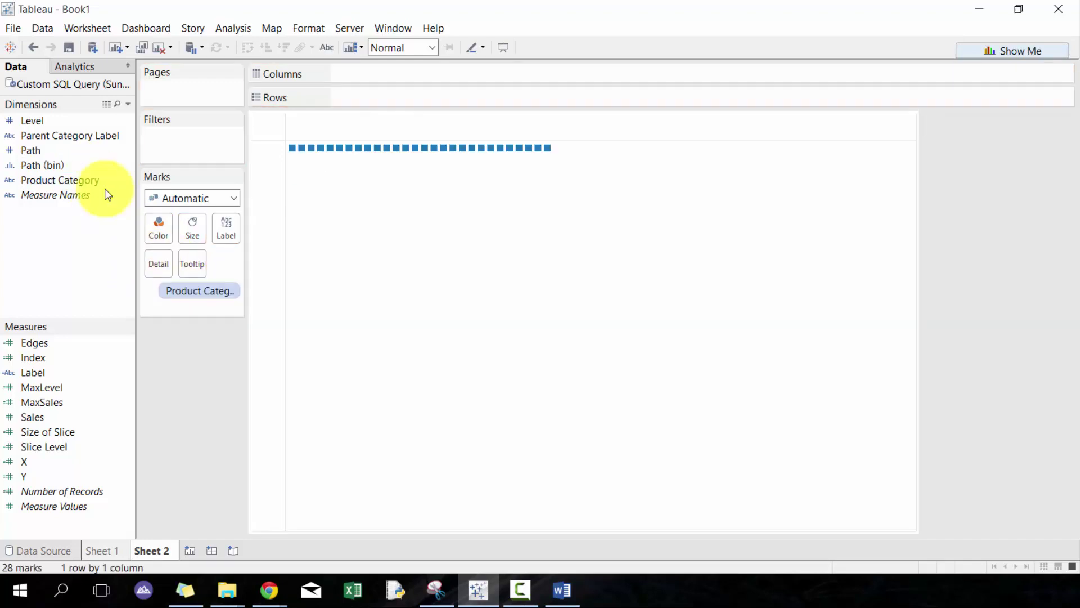
pyautogui.moveTo(77, 122); pyautogui.dragTo(145, 295)
pyautogui.click(149, 290)
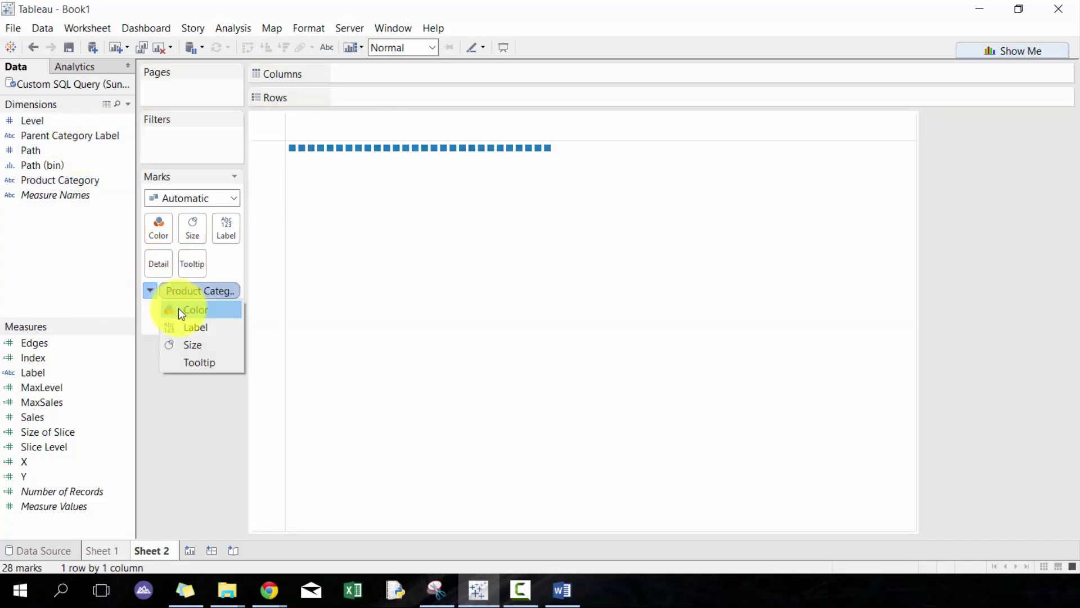
pyautogui.click(178, 308)
pyautogui.click(151, 310)
pyautogui.click(169, 327)
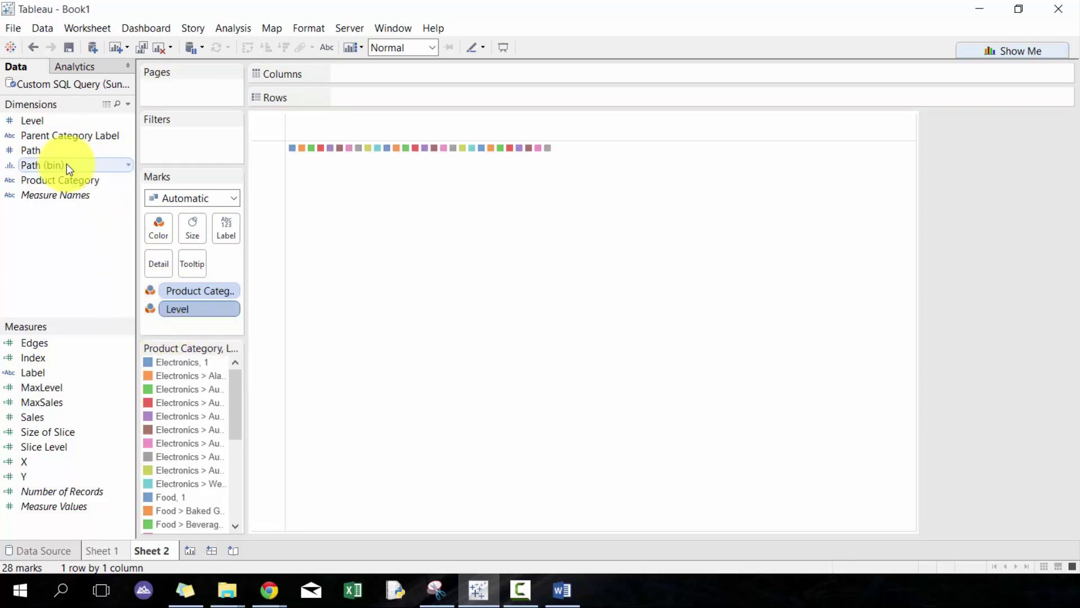
# Step: Show all Path (bin) values and use Path (bin) as the path of Polygon marks
pyautogui.moveTo(64, 163); pyautogui.dragTo(422, 103)
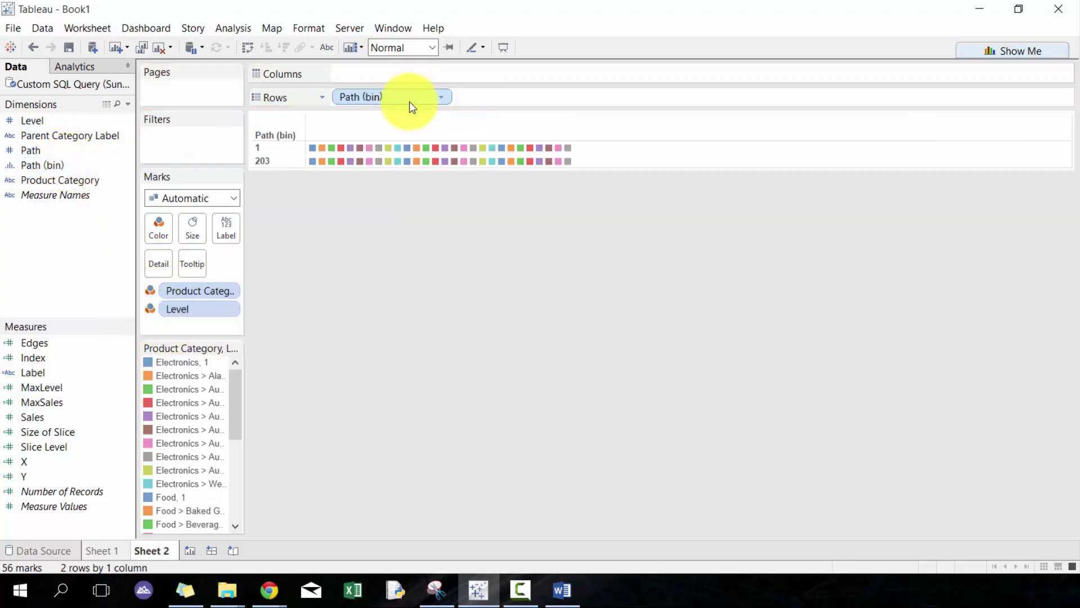
pyautogui.click(440, 97)
pyautogui.click(419, 233)
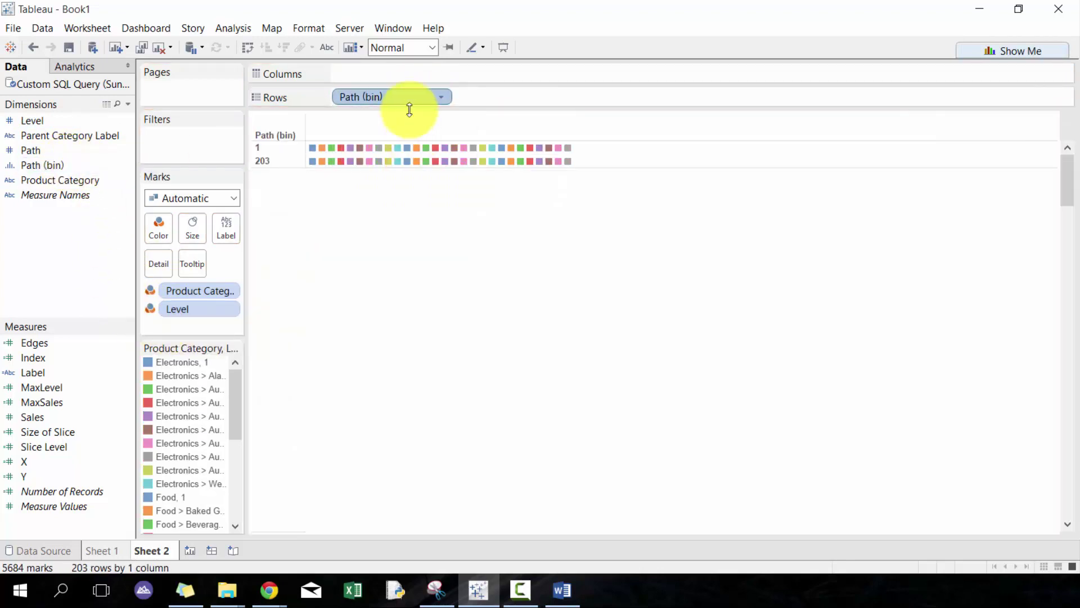
pyautogui.moveTo(404, 100); pyautogui.dragTo(203, 332)
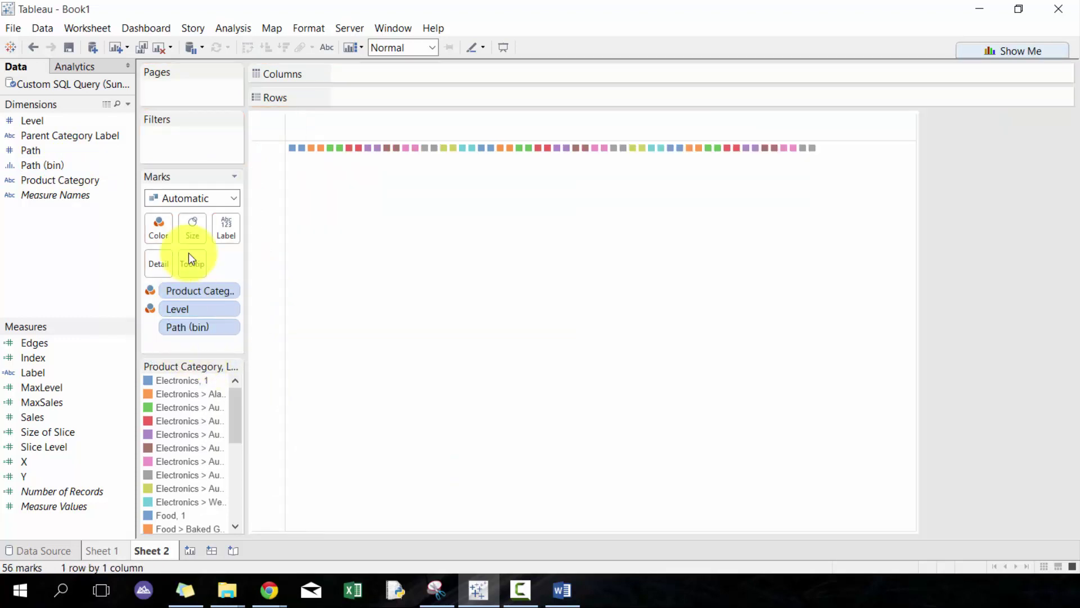
pyautogui.click(189, 203)
pyautogui.click(178, 413)
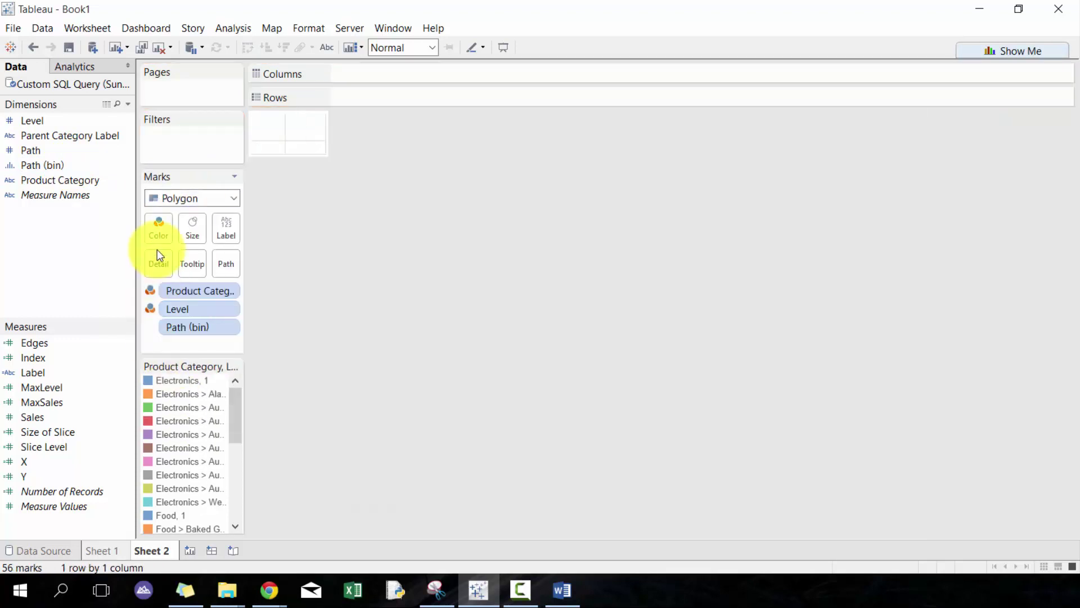
pyautogui.click(151, 326)
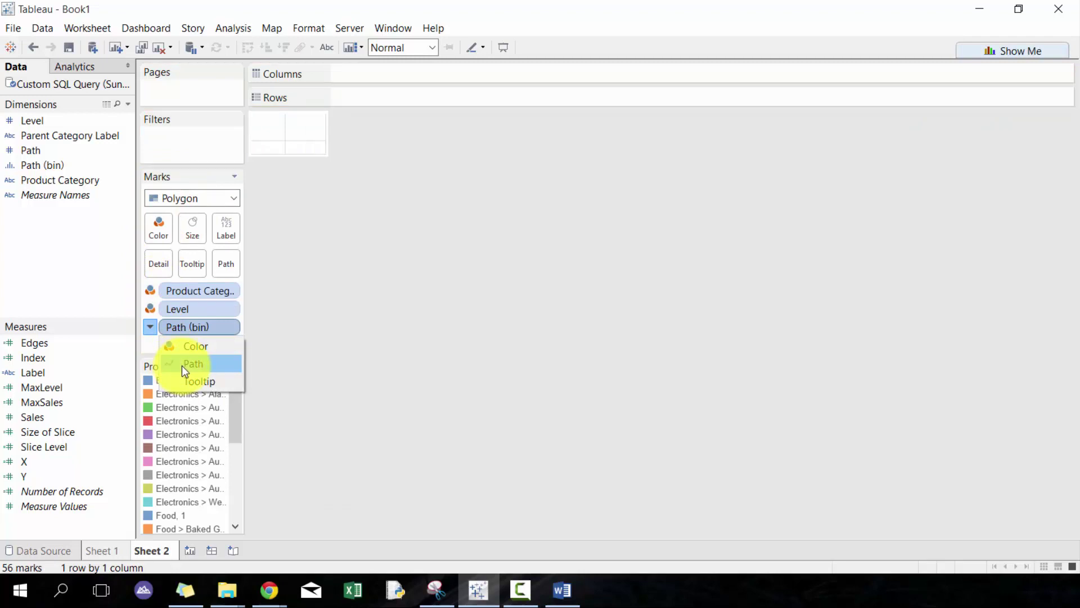
pyautogui.click(181, 365)
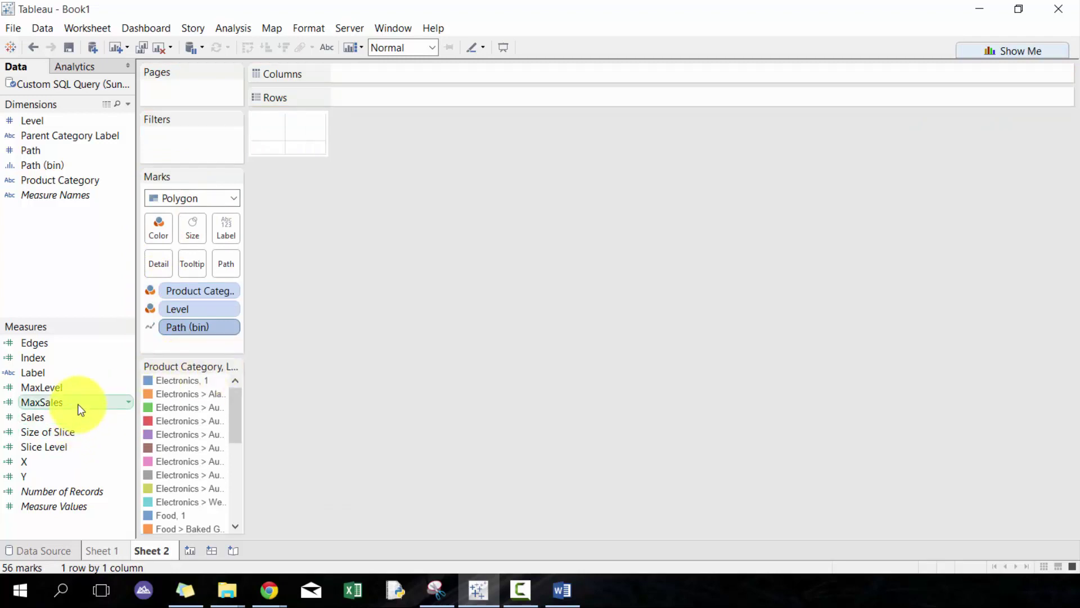
# Step: Add MaxLevel to Sheet 2's marks, computed along Path (bin)
pyautogui.moveTo(84, 387); pyautogui.dragTo(218, 350)
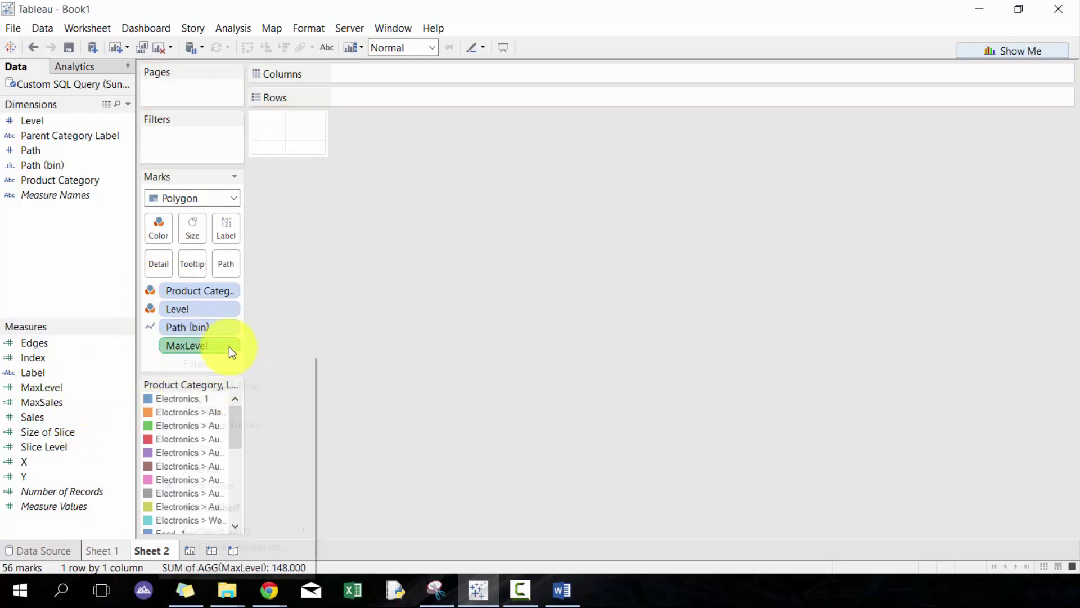
pyautogui.click(228, 346)
pyautogui.moveTo(269, 525)
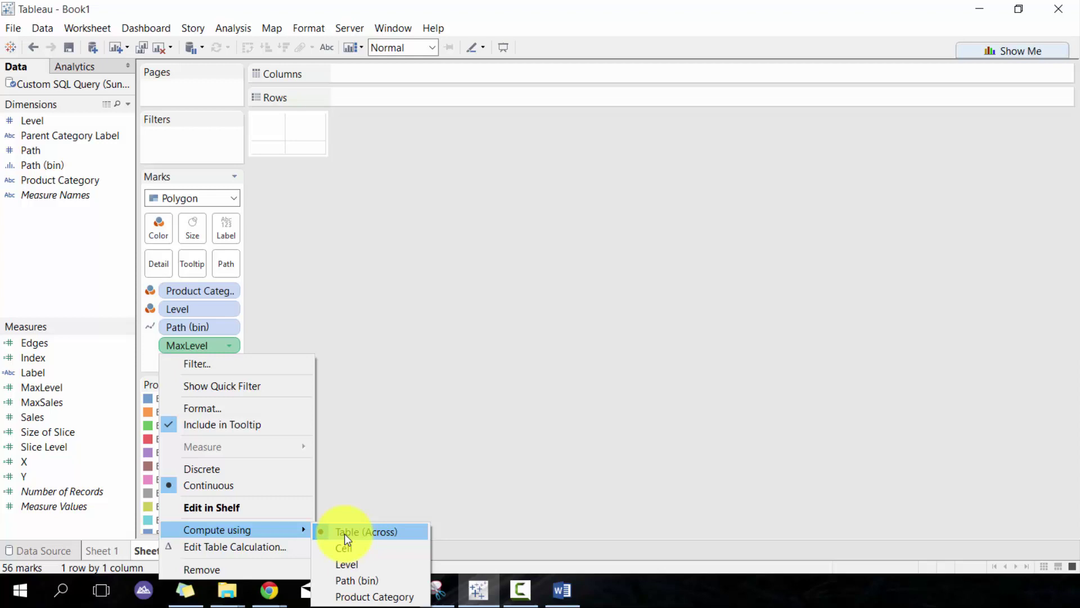
pyautogui.click(380, 576)
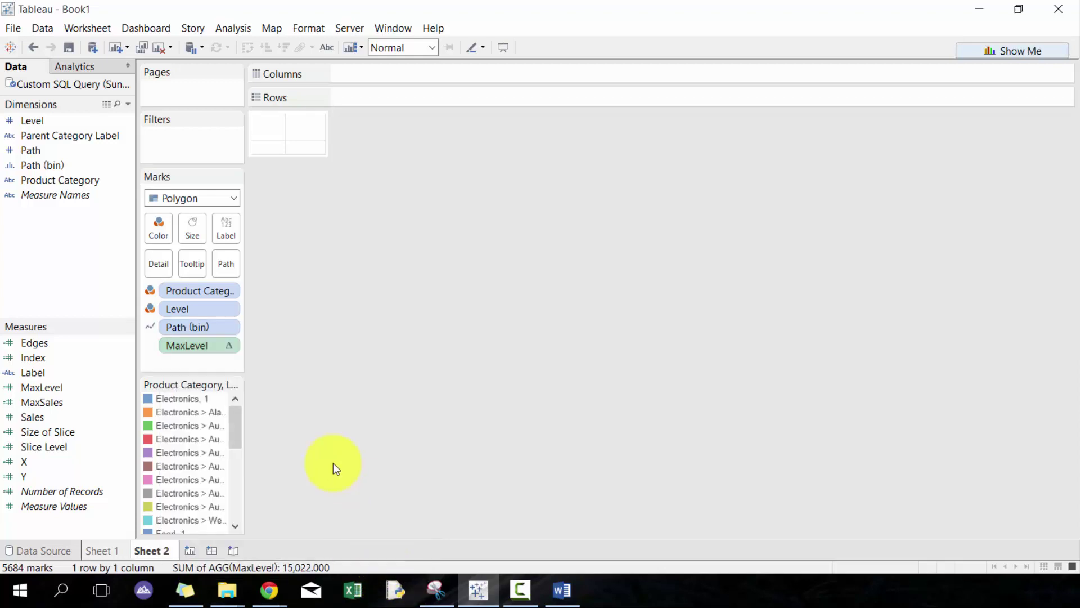
# Step: Add MaxSales computed along Path (bin), then add Slice Level to the marks
pyautogui.moveTo(82, 401); pyautogui.dragTo(232, 362)
pyautogui.click(230, 363)
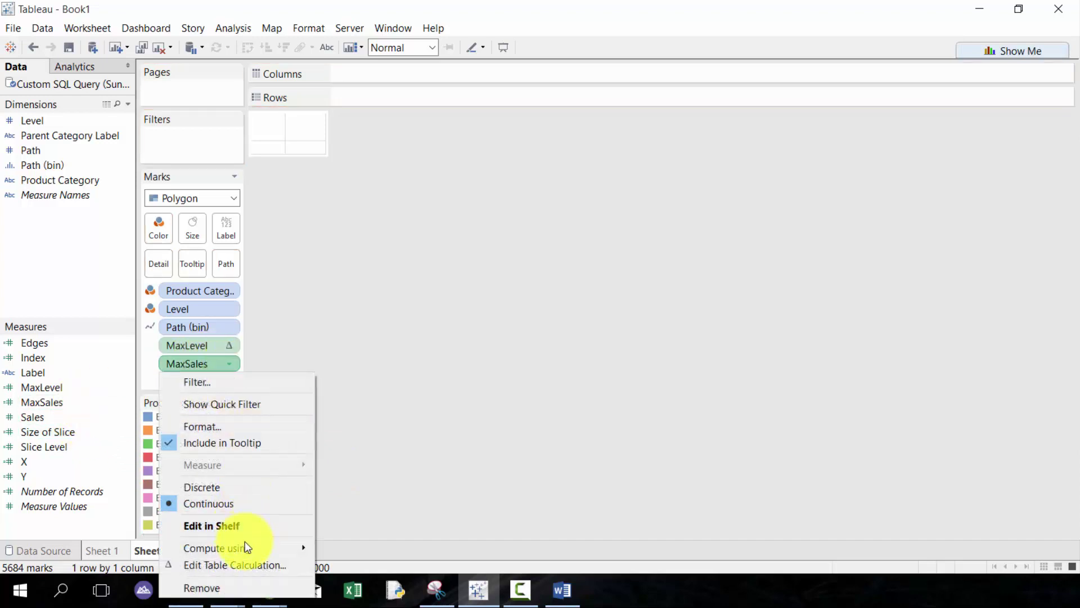
pyautogui.moveTo(286, 541)
pyautogui.click(350, 582)
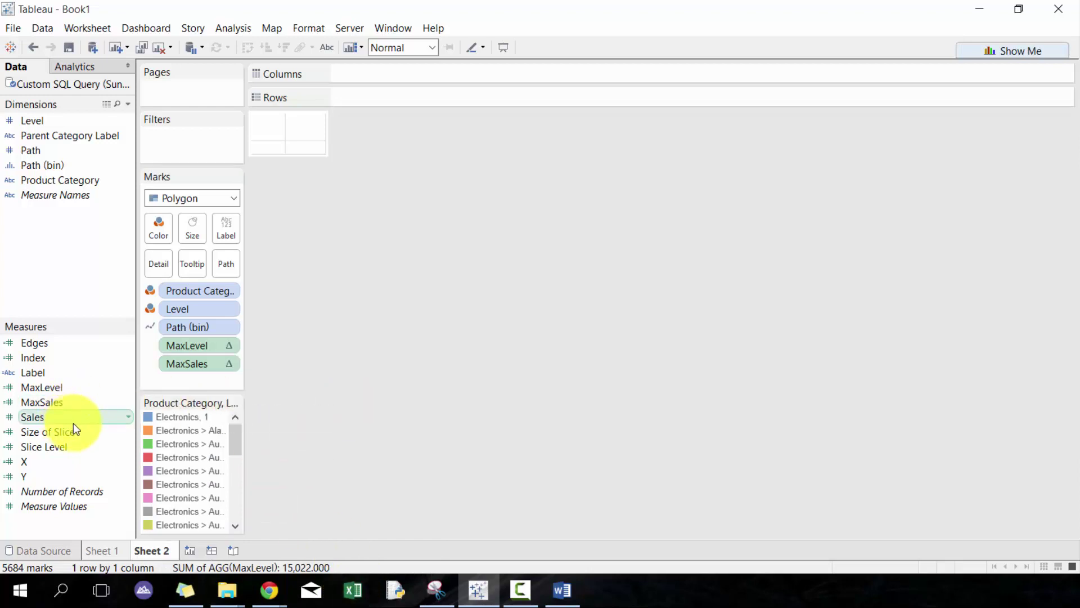
pyautogui.moveTo(59, 450); pyautogui.dragTo(228, 381)
# Step: Set Slice Level's advanced addressing to Product Category and Path (bin)
pyautogui.click(230, 383)
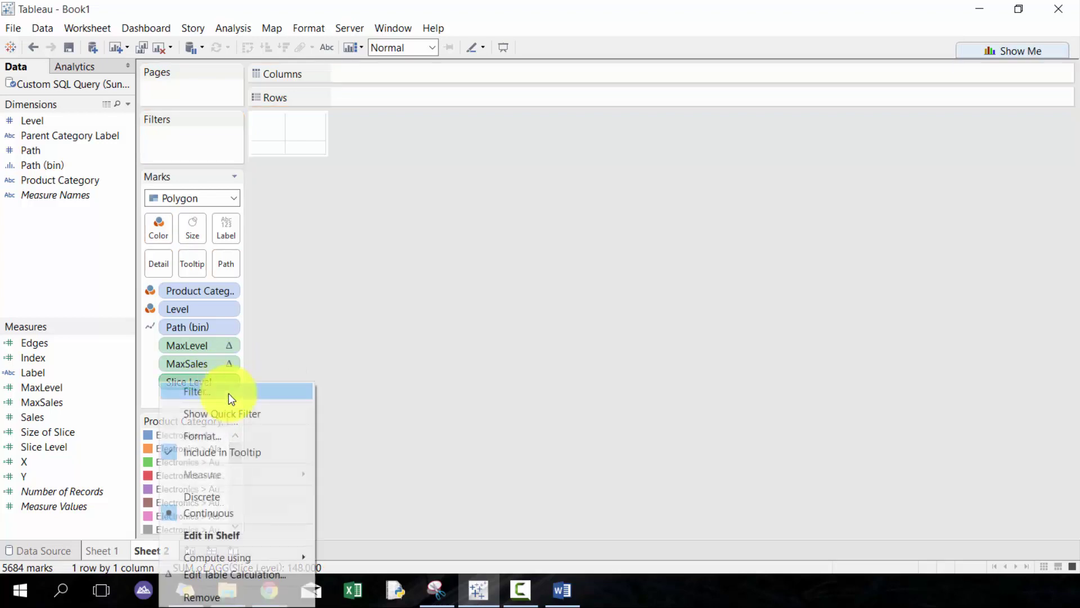
pyautogui.click(242, 575)
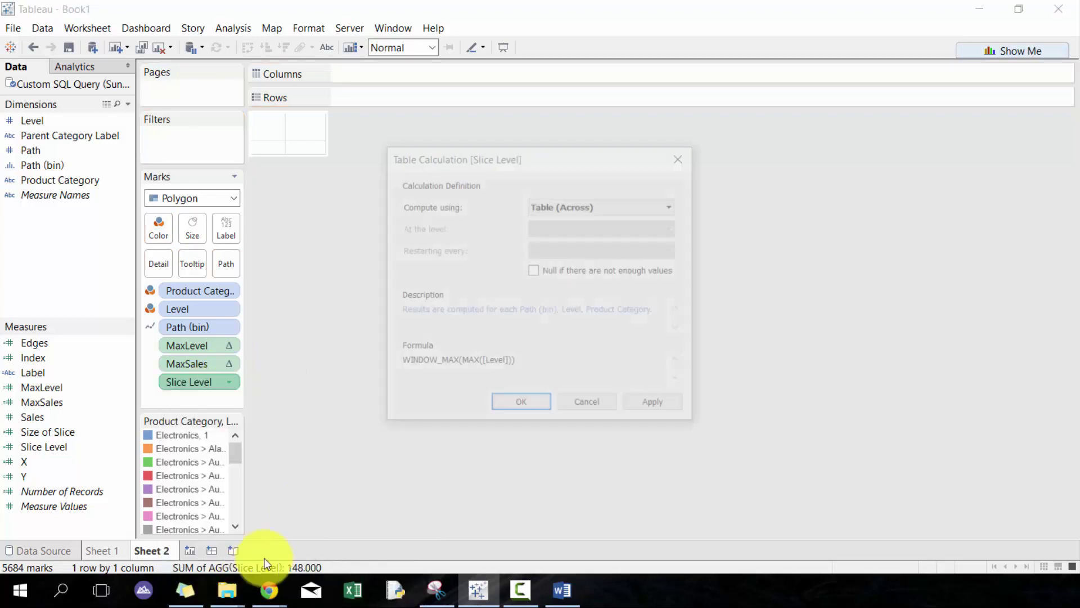
pyautogui.click(577, 214)
pyautogui.click(567, 278)
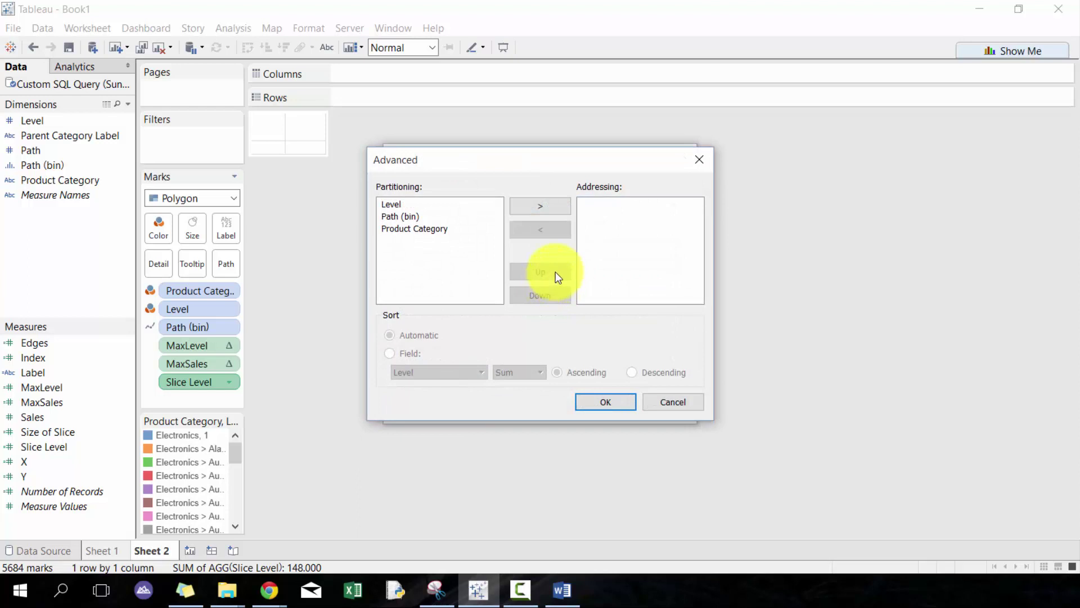
pyautogui.click(441, 230)
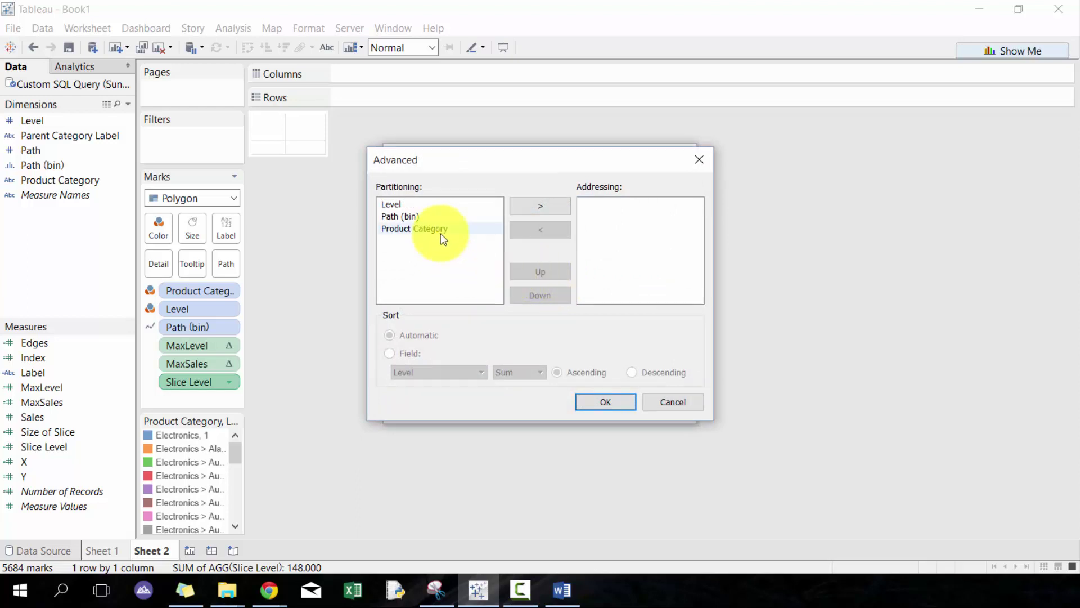
pyautogui.doubleClick(441, 231)
pyautogui.click(437, 211)
pyautogui.doubleClick(438, 214)
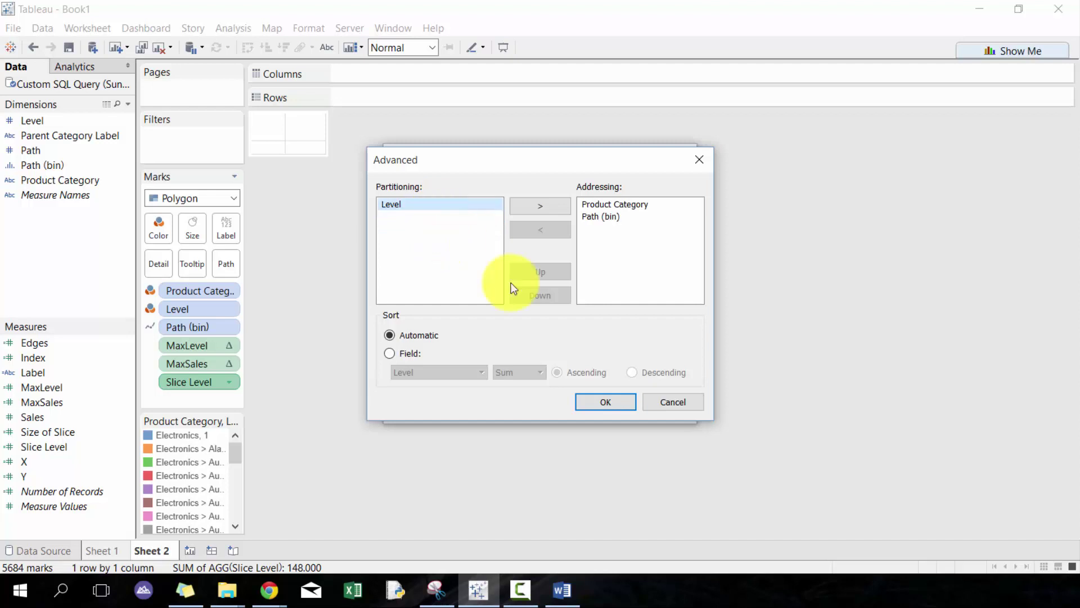
pyautogui.click(605, 402)
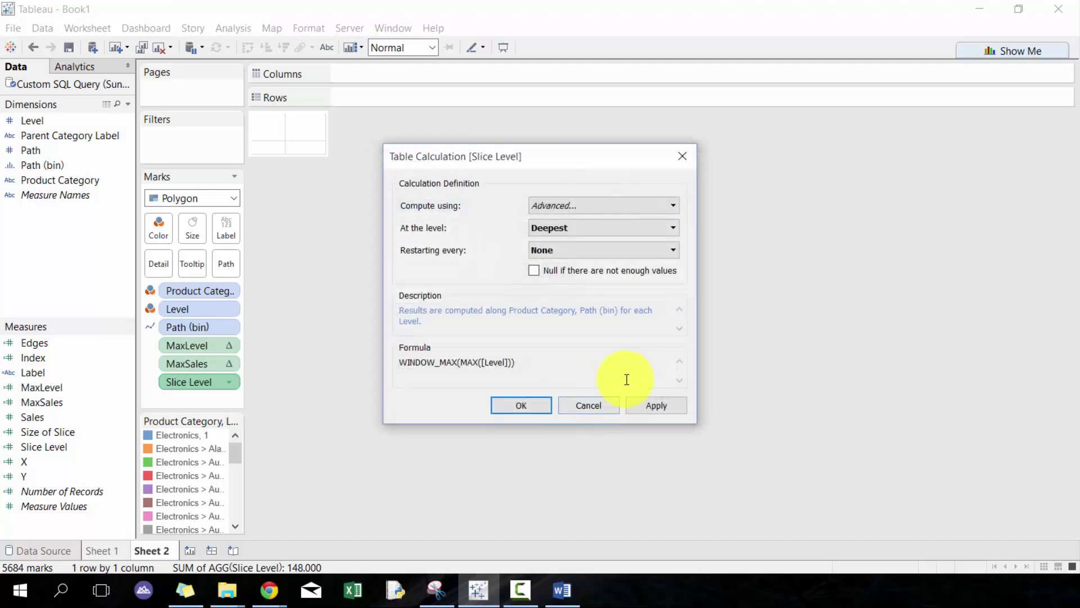
pyautogui.click(518, 405)
# Step: Add Size of Slice to the marks, addressing Product Category, Level and Path (bin)
pyautogui.moveTo(77, 430); pyautogui.dragTo(191, 400)
pyautogui.rightClick(226, 397)
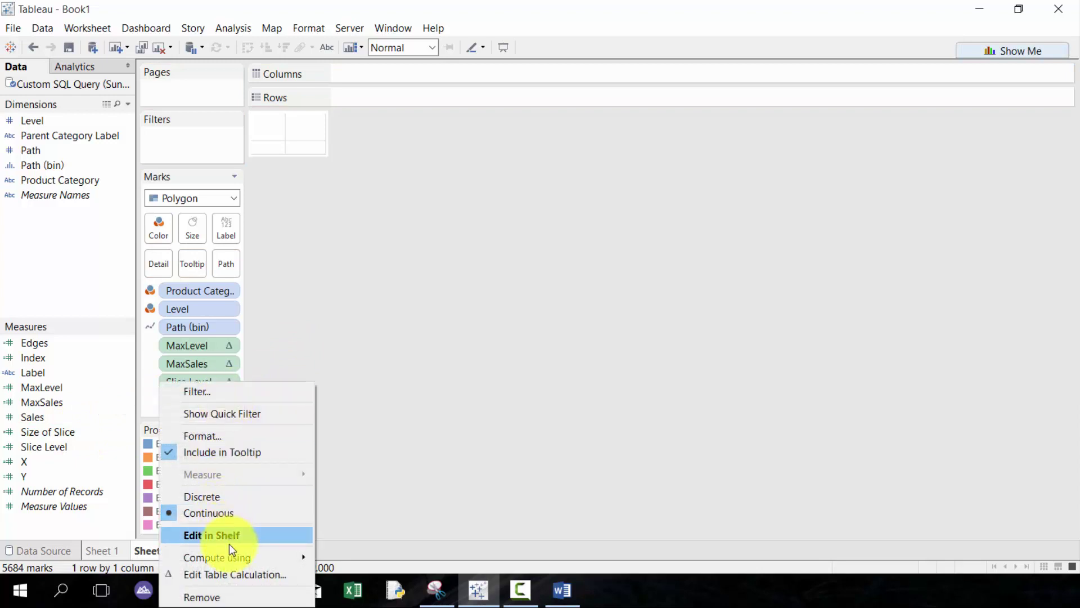
pyautogui.click(226, 574)
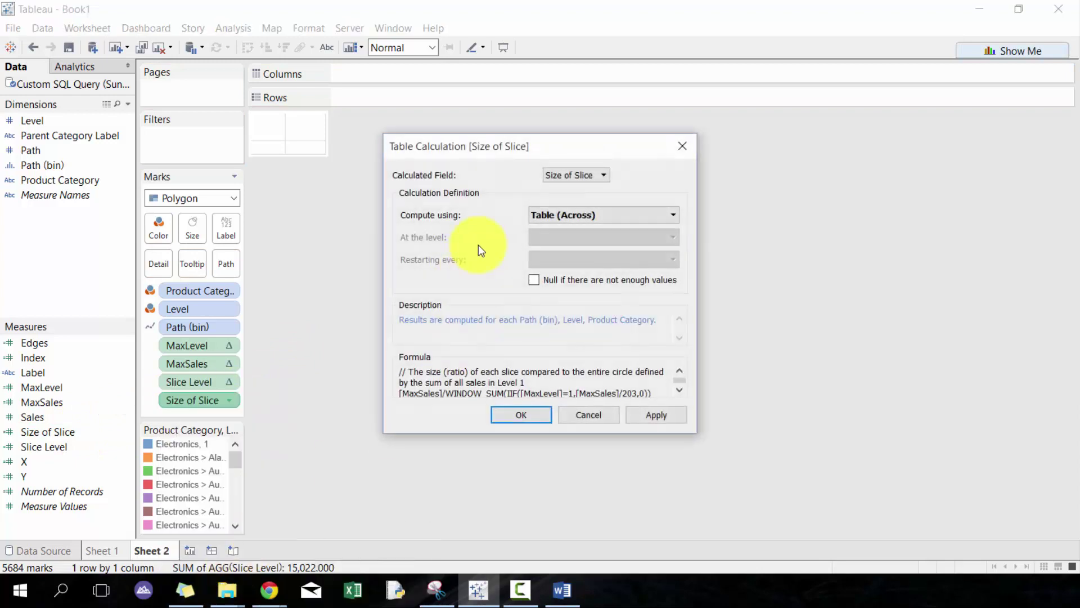
pyautogui.click(559, 220)
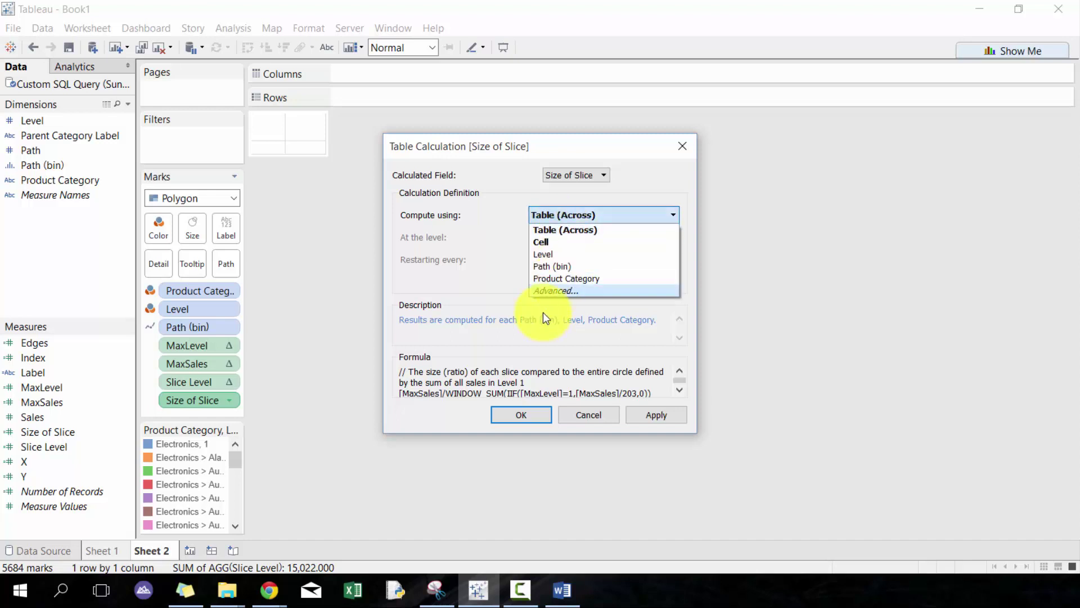
pyautogui.click(561, 289)
pyautogui.doubleClick(436, 229)
pyautogui.doubleClick(427, 204)
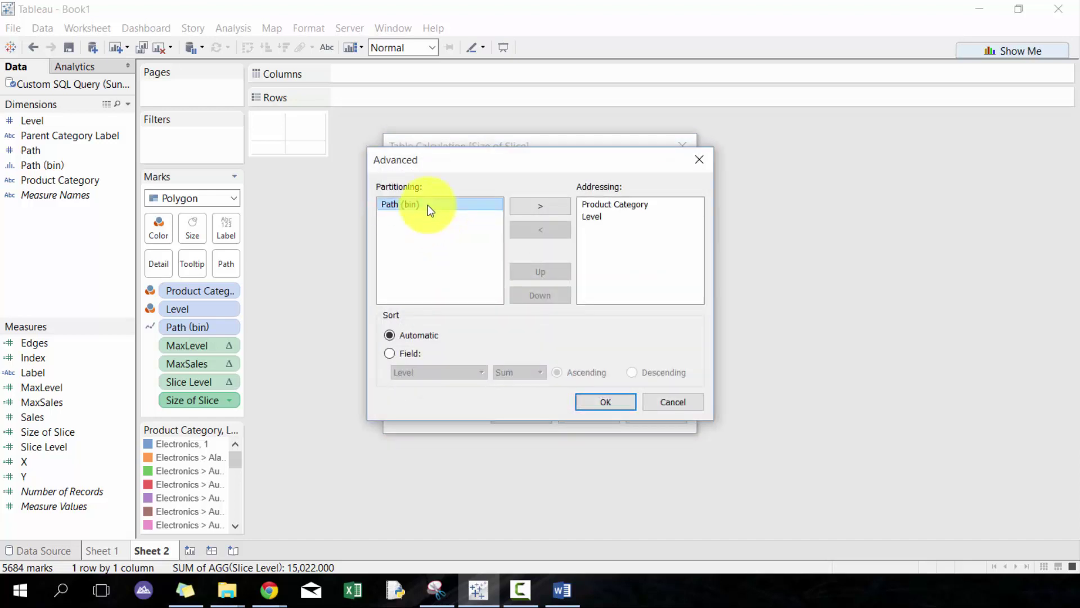
pyautogui.doubleClick(428, 204)
pyautogui.click(619, 404)
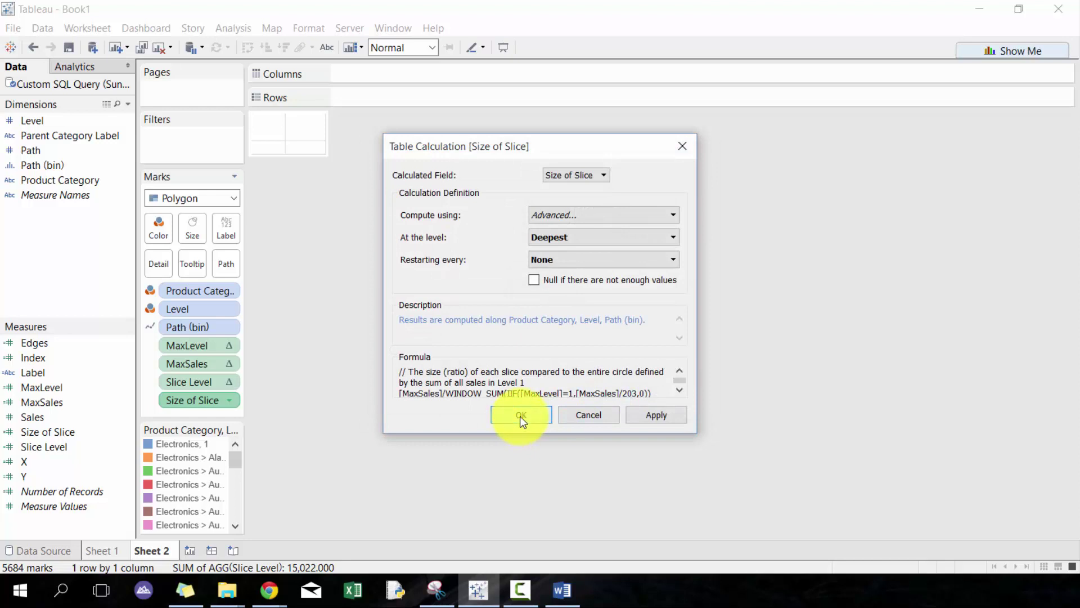
pyautogui.click(520, 416)
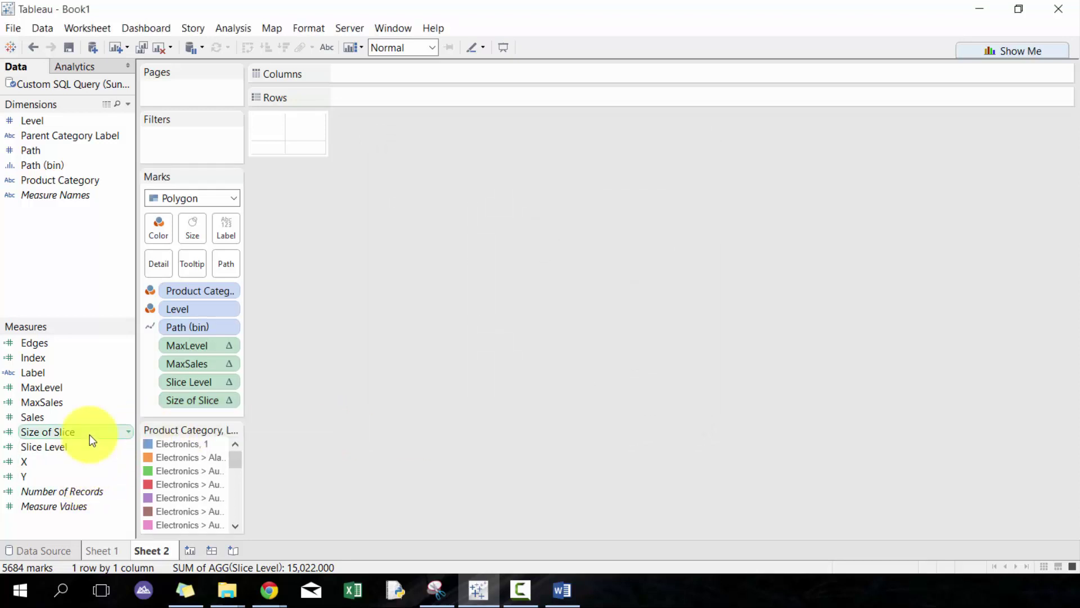
# Step: Add Edges to the marks, addressing Product Category and Level
pyautogui.moveTo(73, 342); pyautogui.dragTo(238, 415)
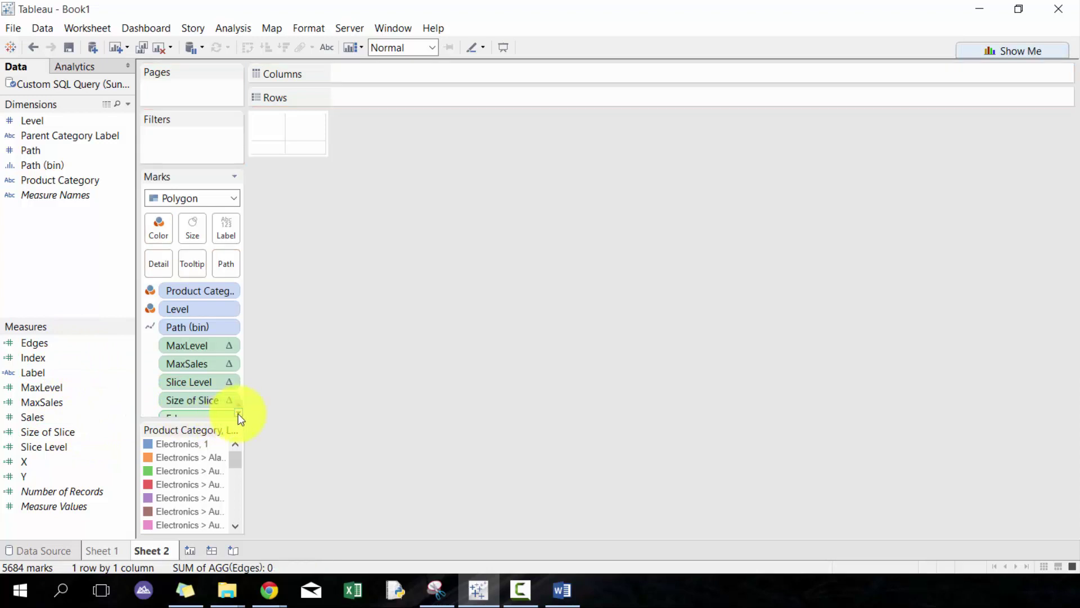
pyautogui.click(230, 404)
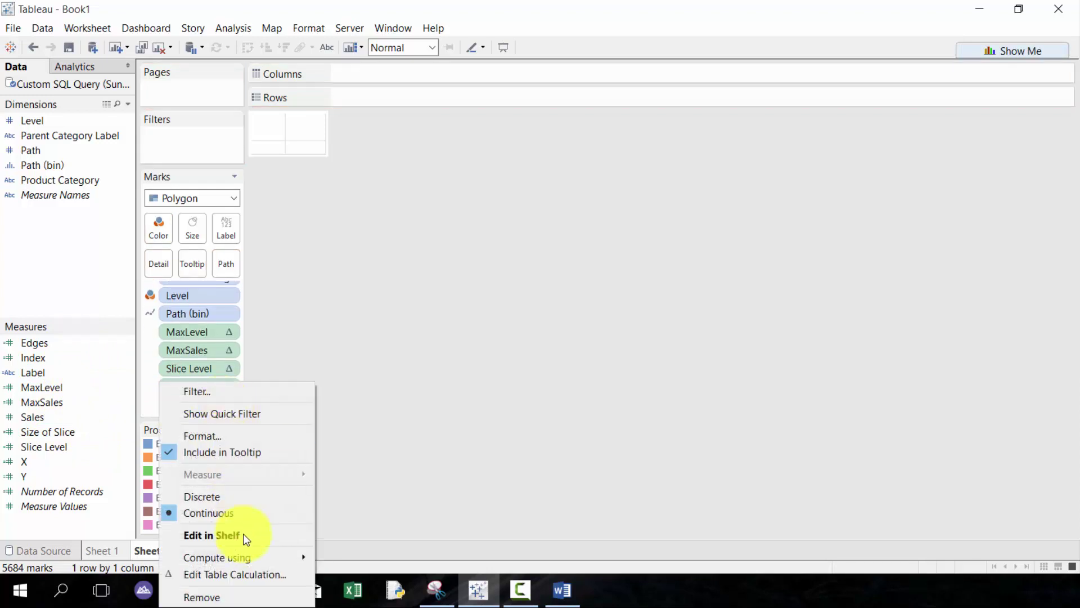
pyautogui.click(240, 574)
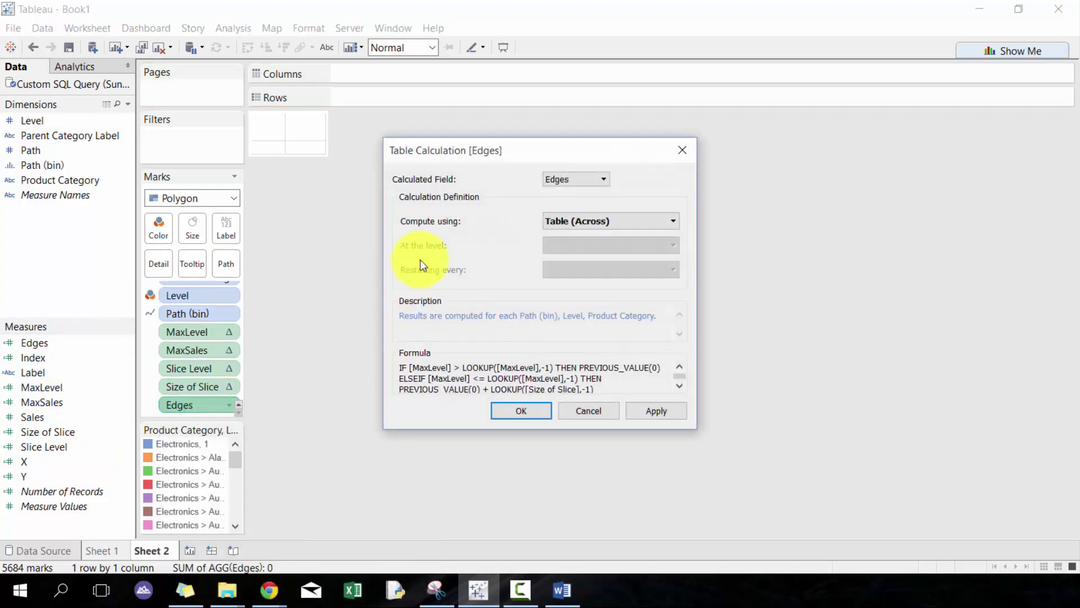
pyautogui.click(561, 224)
pyautogui.click(556, 297)
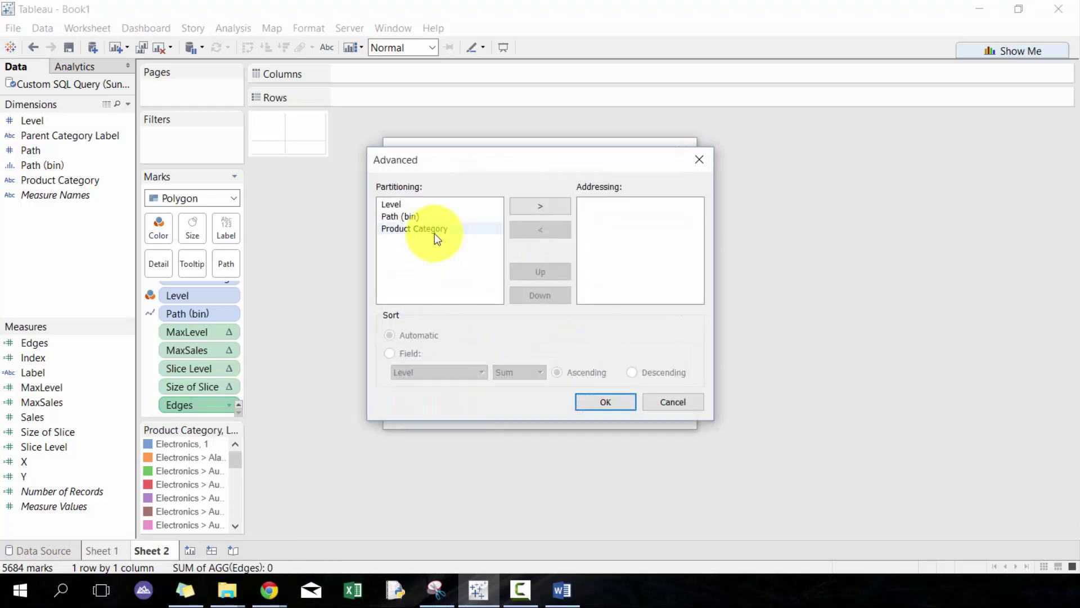
pyautogui.doubleClick(434, 233)
pyautogui.doubleClick(428, 208)
pyautogui.click(605, 401)
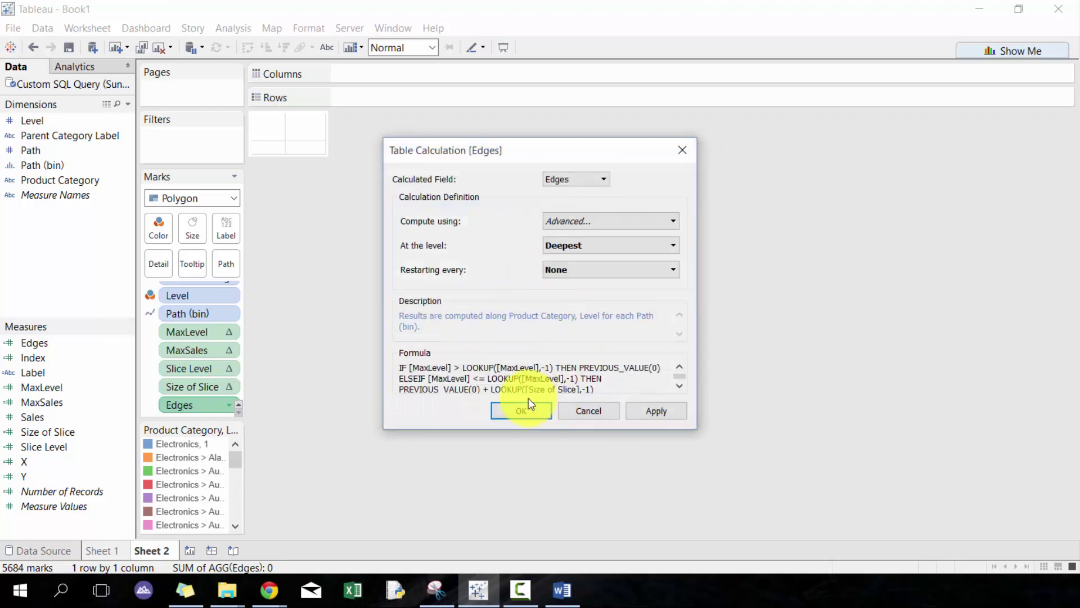
pyautogui.click(520, 412)
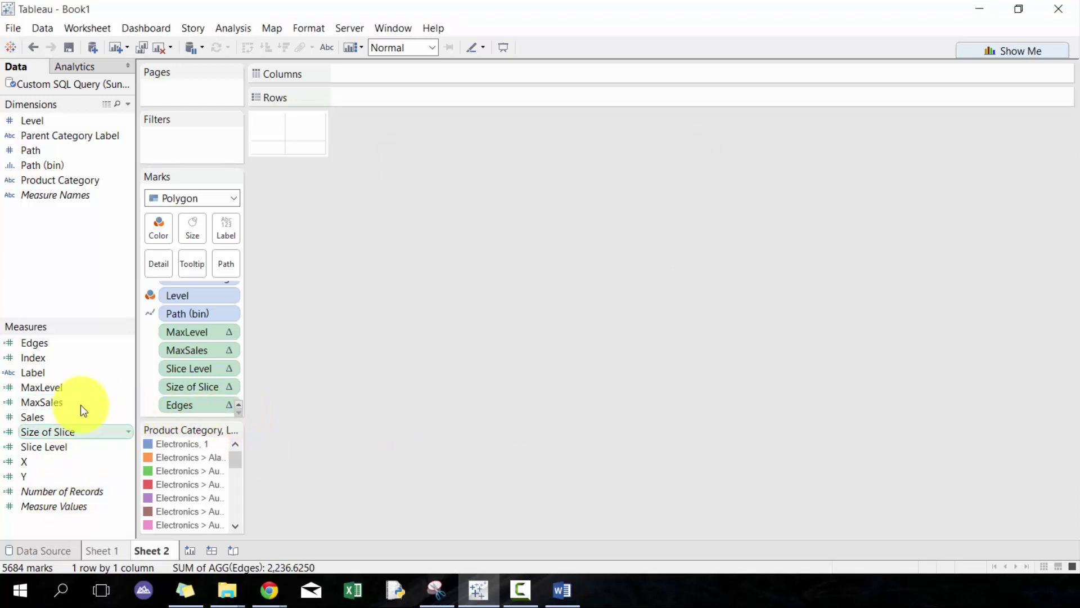
# Step: Add Index to the marks as discrete, computed along Path (bin)
pyautogui.moveTo(75, 356); pyautogui.dragTo(218, 418)
pyautogui.click(240, 412)
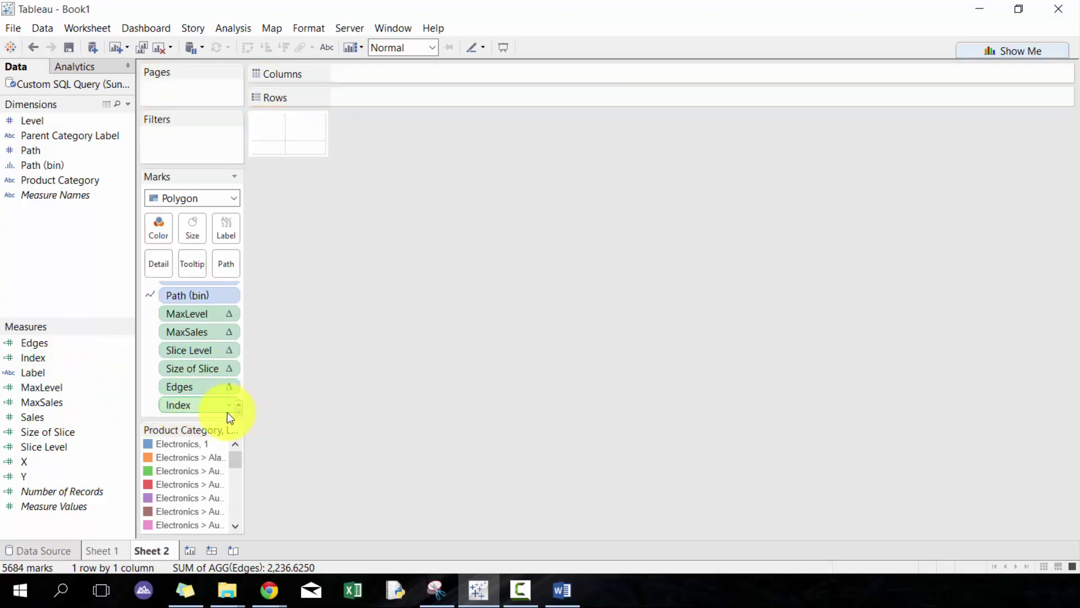
pyautogui.rightClick(228, 405)
pyautogui.click(229, 498)
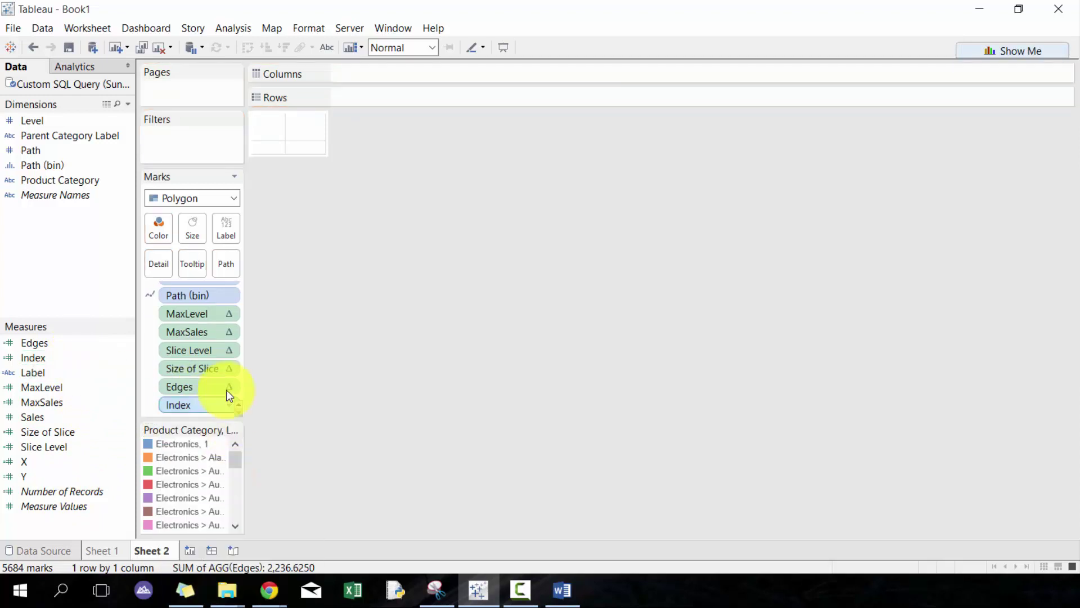
pyautogui.rightClick(229, 403)
pyautogui.moveTo(227, 559)
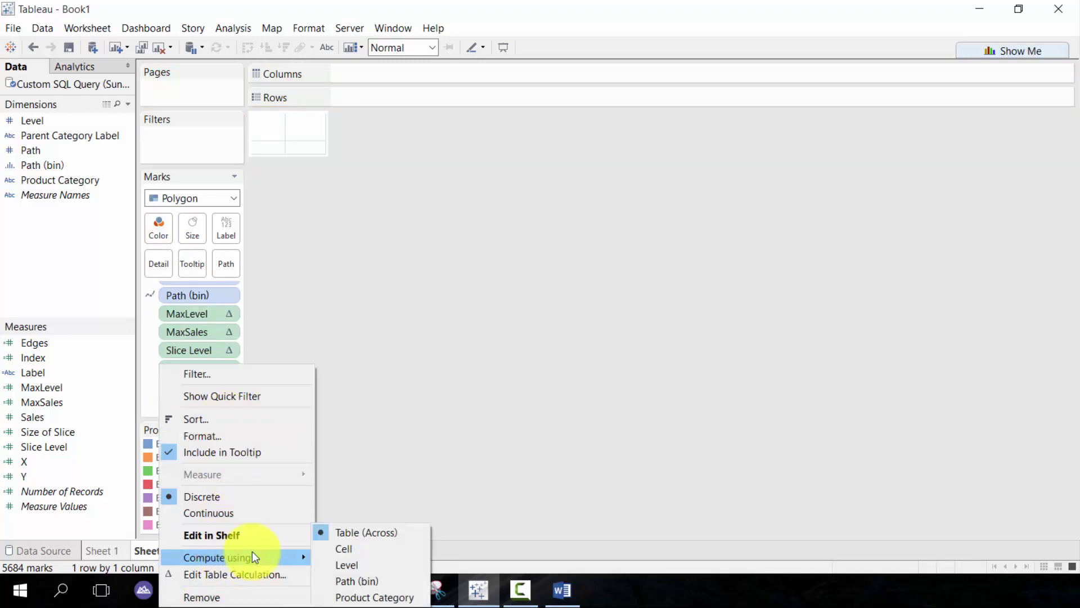
pyautogui.click(354, 579)
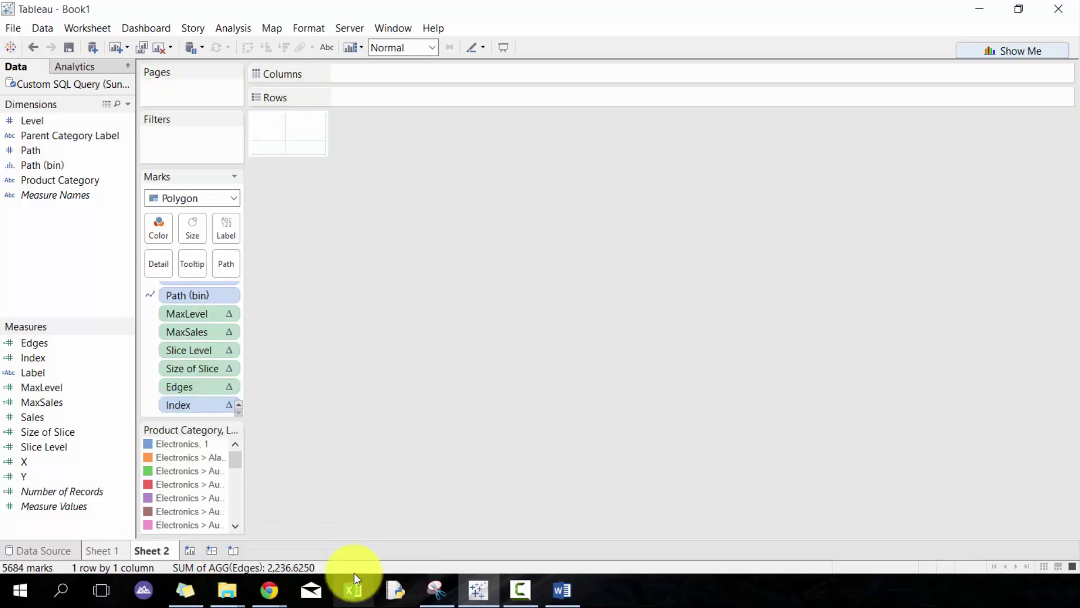
# Step: Put X on Columns and Y on Rows, and address X along Product Category, Level and Path (bin)
pyautogui.moveTo(37, 467); pyautogui.dragTo(358, 73)
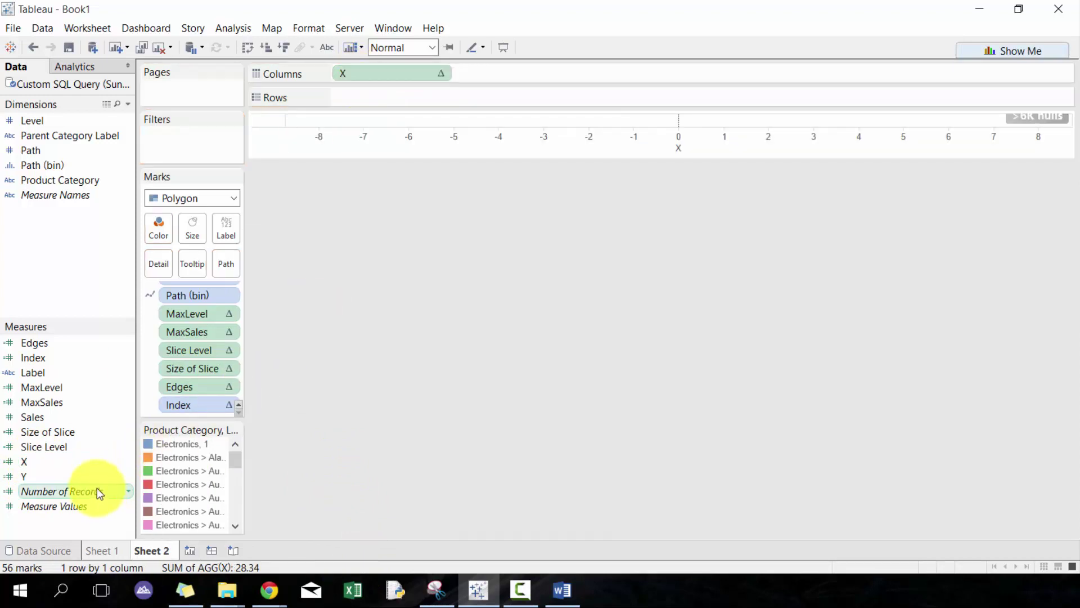
pyautogui.moveTo(115, 447)
pyautogui.mouseDown()
pyautogui.moveTo(125, 451)
pyautogui.moveTo(79, 482)
pyautogui.moveTo(471, 103)
pyautogui.moveTo(444, 91)
pyautogui.mouseUp()
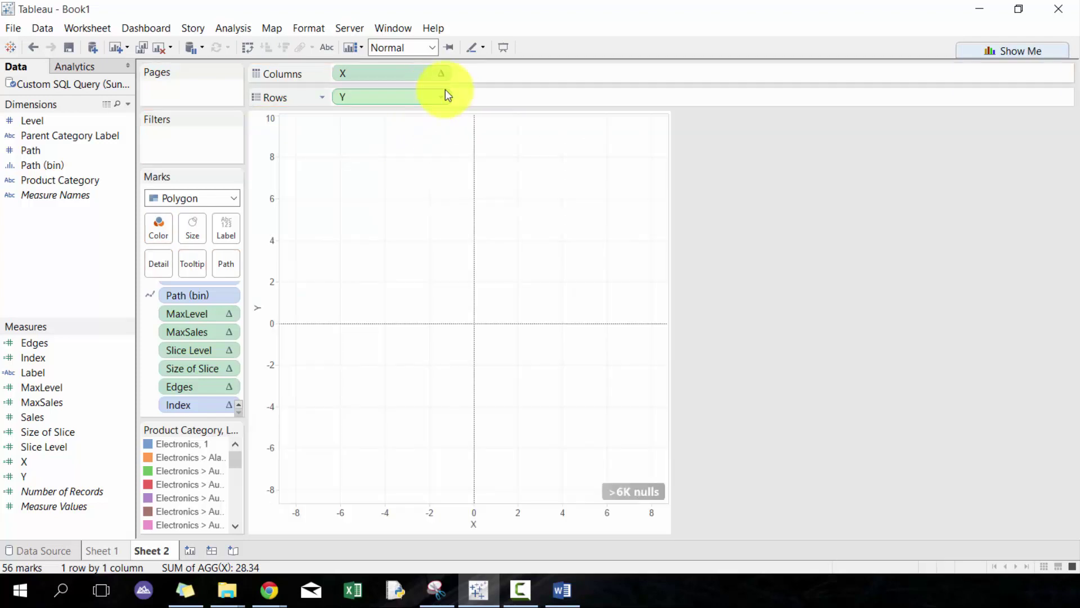
pyautogui.click(442, 75)
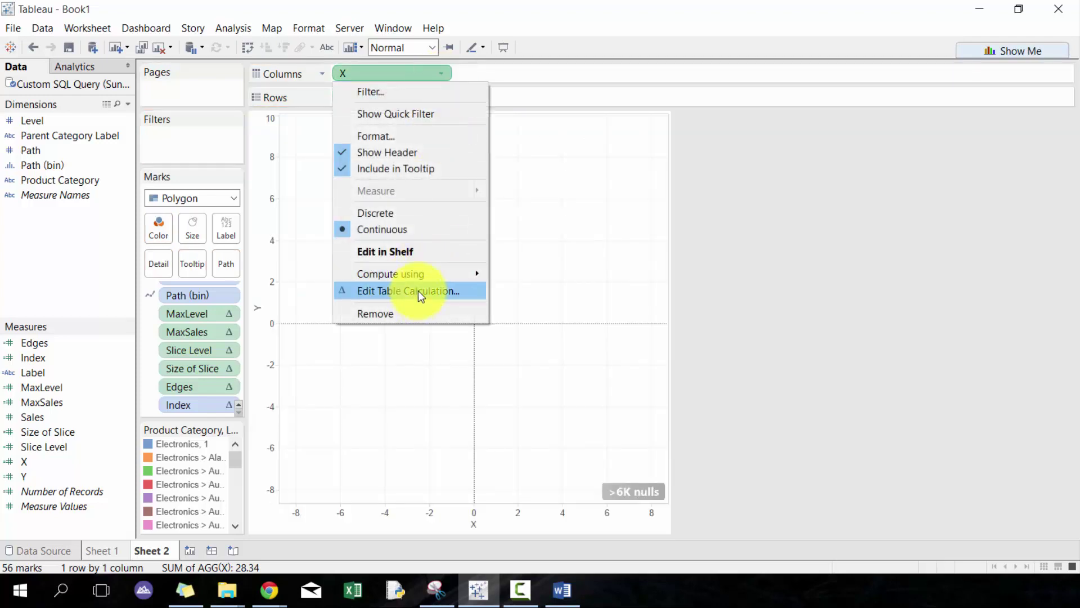
pyautogui.click(417, 291)
pyautogui.click(559, 212)
pyautogui.click(566, 288)
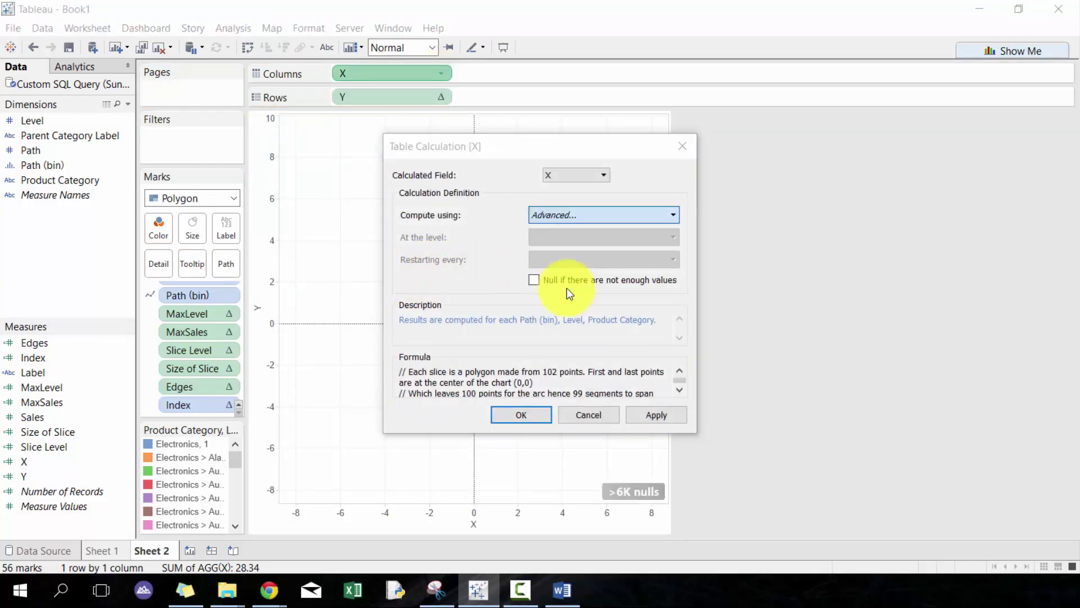
pyautogui.click(437, 218)
pyautogui.click(436, 228)
pyautogui.doubleClick(435, 227)
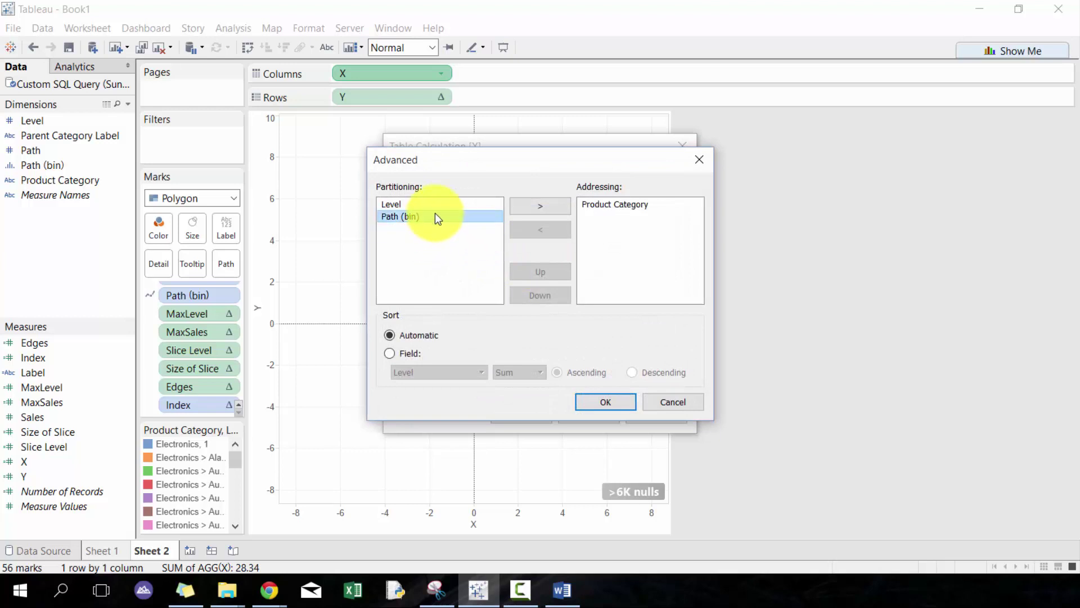
pyautogui.moveTo(434, 214); pyautogui.dragTo(435, 206)
pyautogui.doubleClick(434, 206)
# Step: Make X's table calculation restart every Product Category and apply it
pyautogui.click(614, 407)
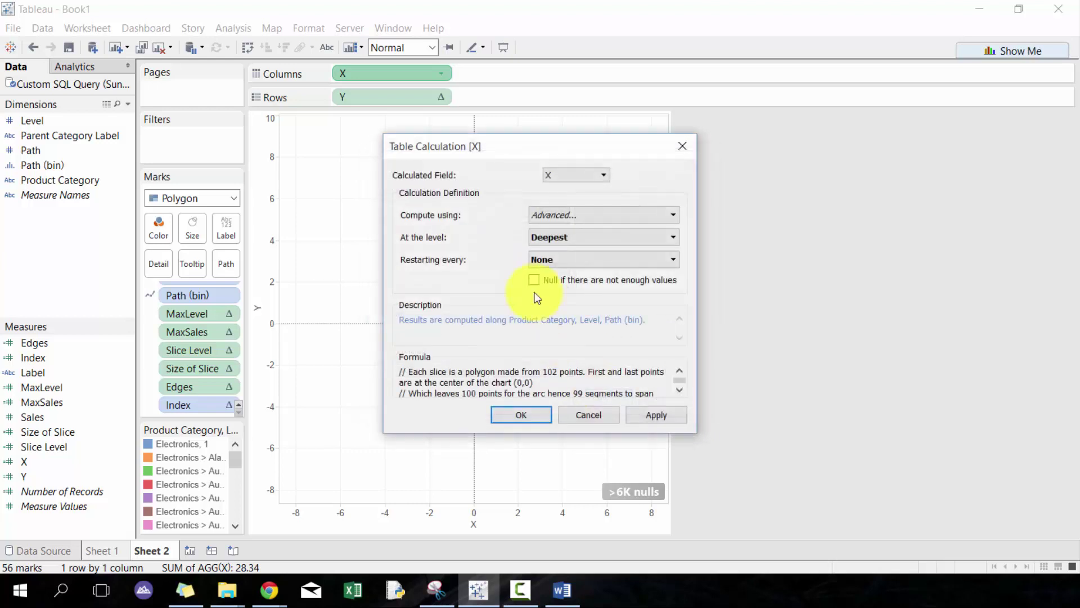
pyautogui.click(543, 260)
pyautogui.click(550, 259)
pyautogui.click(550, 259)
pyautogui.click(553, 288)
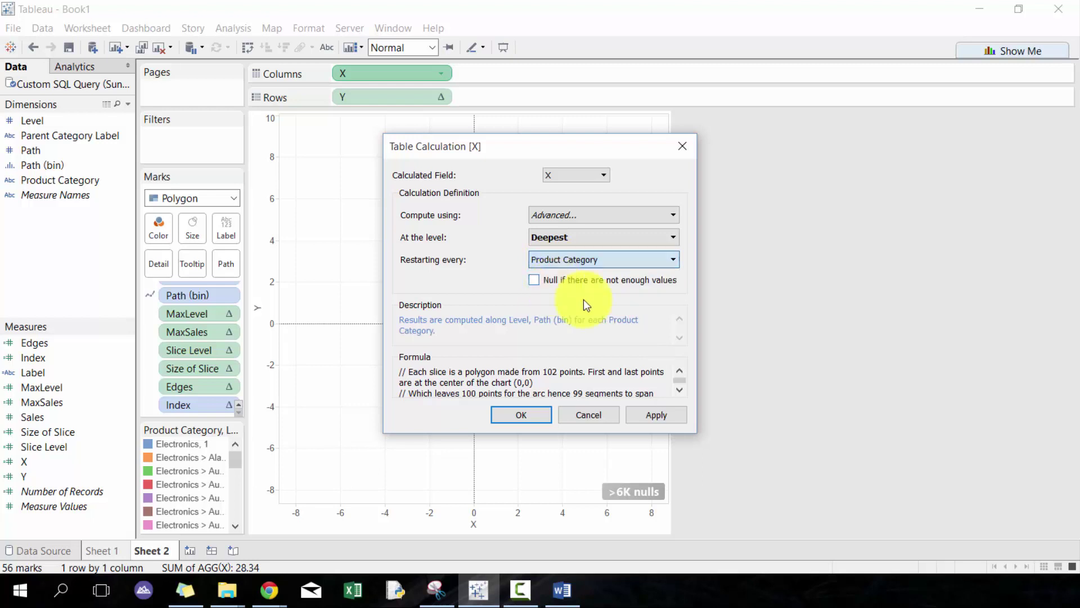
pyautogui.click(660, 410)
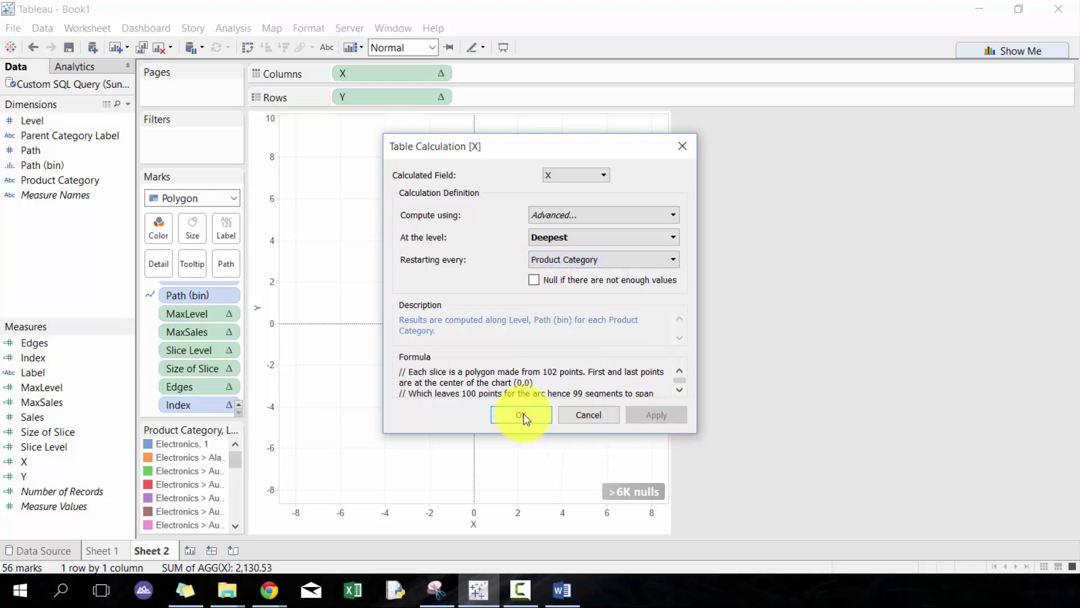
pyautogui.click(520, 414)
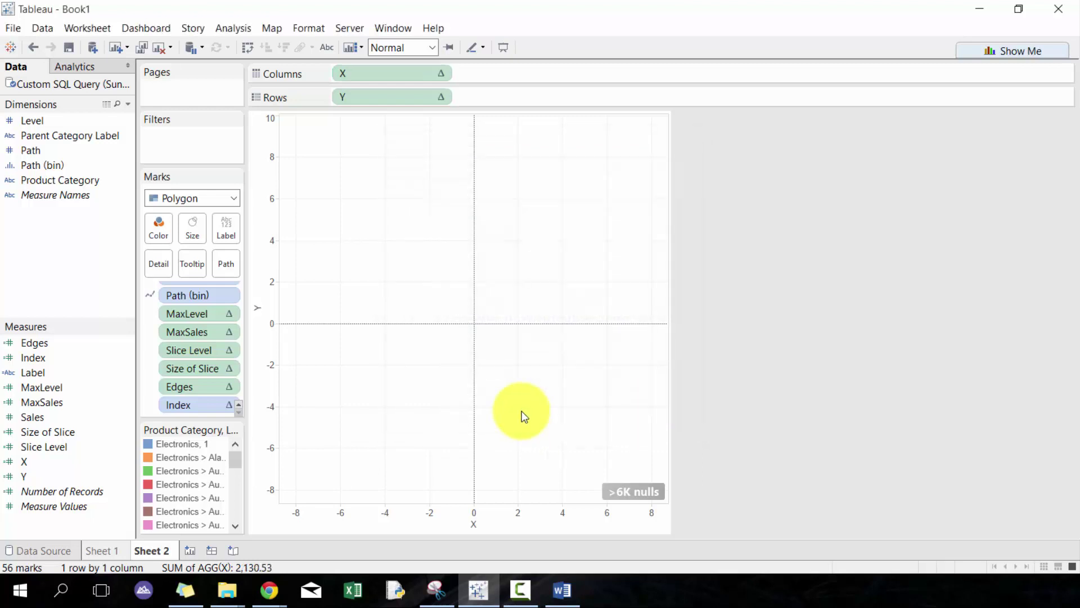
# Step: Compute Y along Product Category, Level and Path (bin), restarting every Product Category
pyautogui.click(443, 96)
pyautogui.click(403, 314)
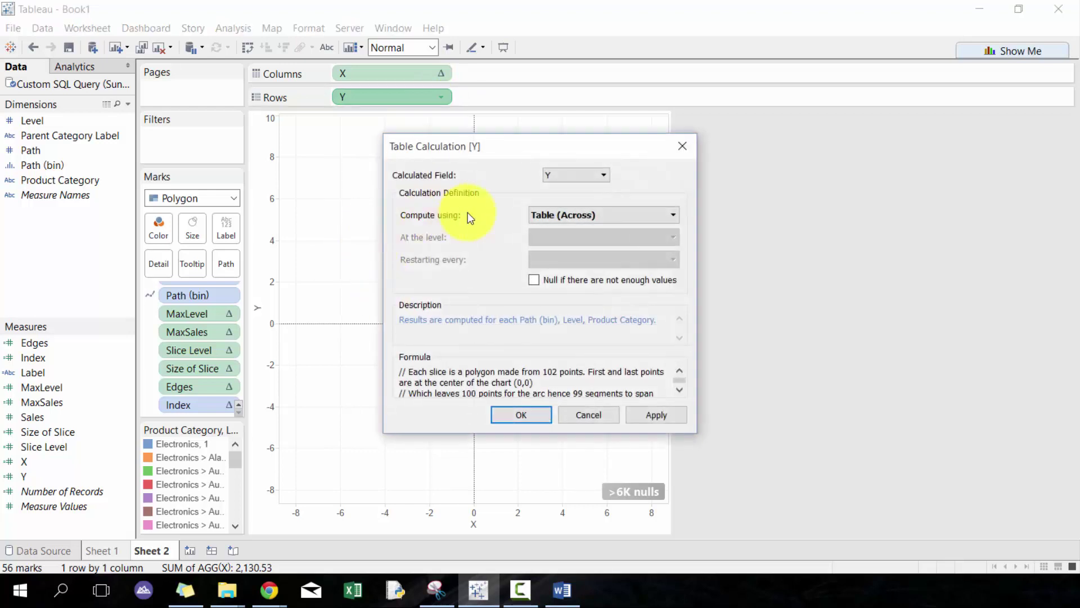
pyautogui.click(543, 215)
pyautogui.click(579, 277)
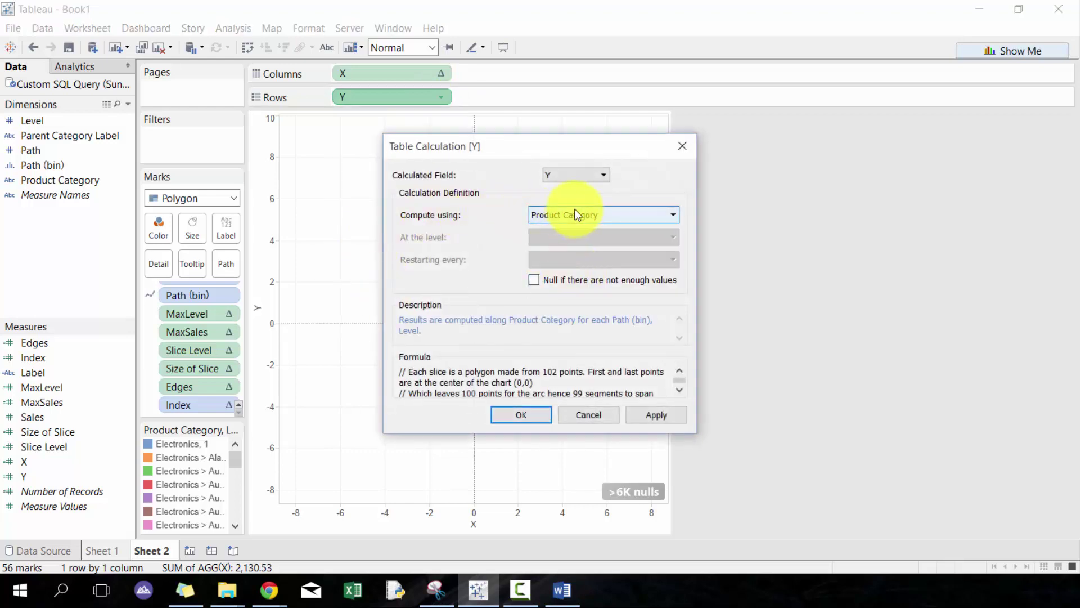
pyautogui.click(577, 215)
pyautogui.click(562, 295)
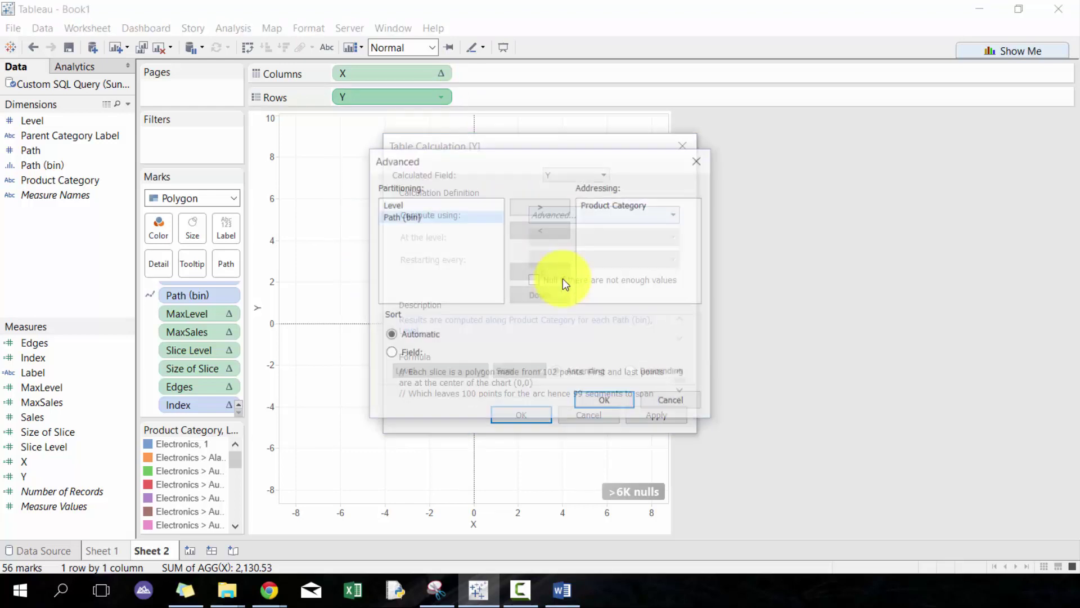
pyautogui.doubleClick(469, 207)
pyautogui.doubleClick(469, 207)
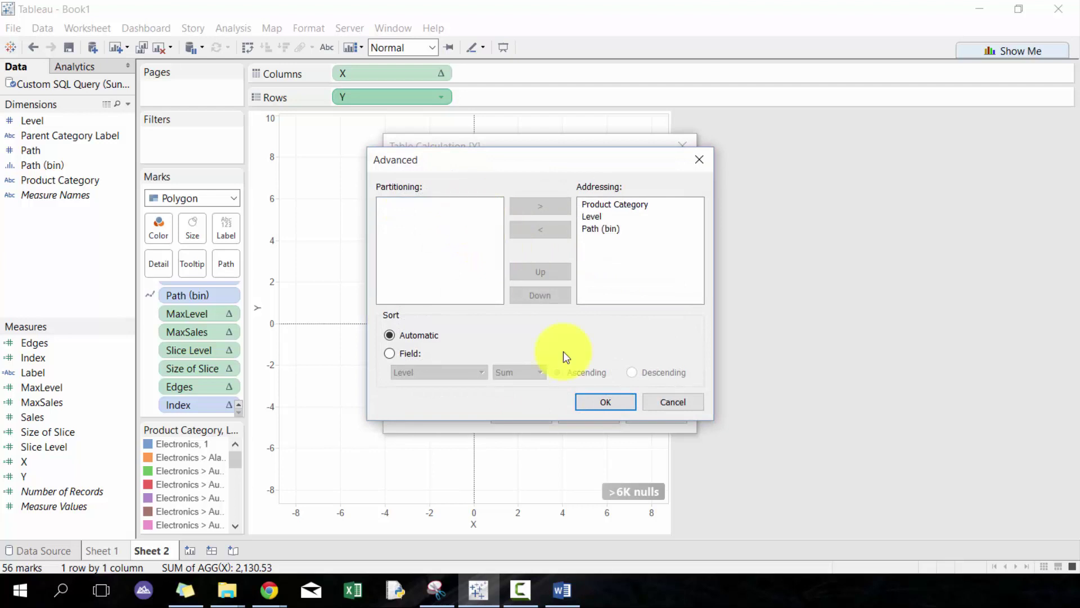
pyautogui.click(606, 401)
pyautogui.click(591, 259)
pyautogui.click(580, 285)
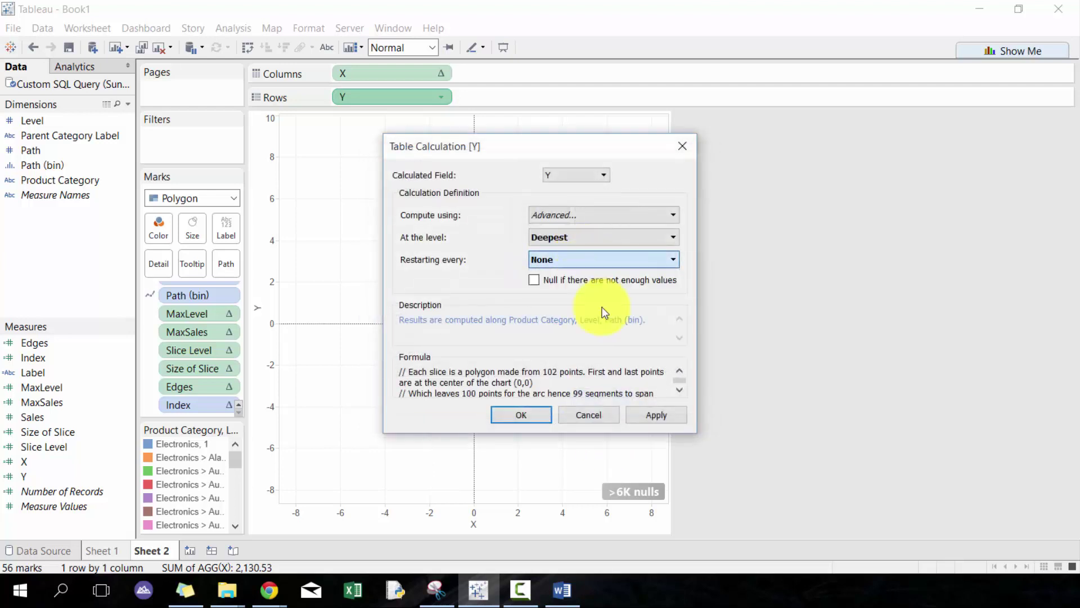
pyautogui.click(658, 415)
pyautogui.click(526, 415)
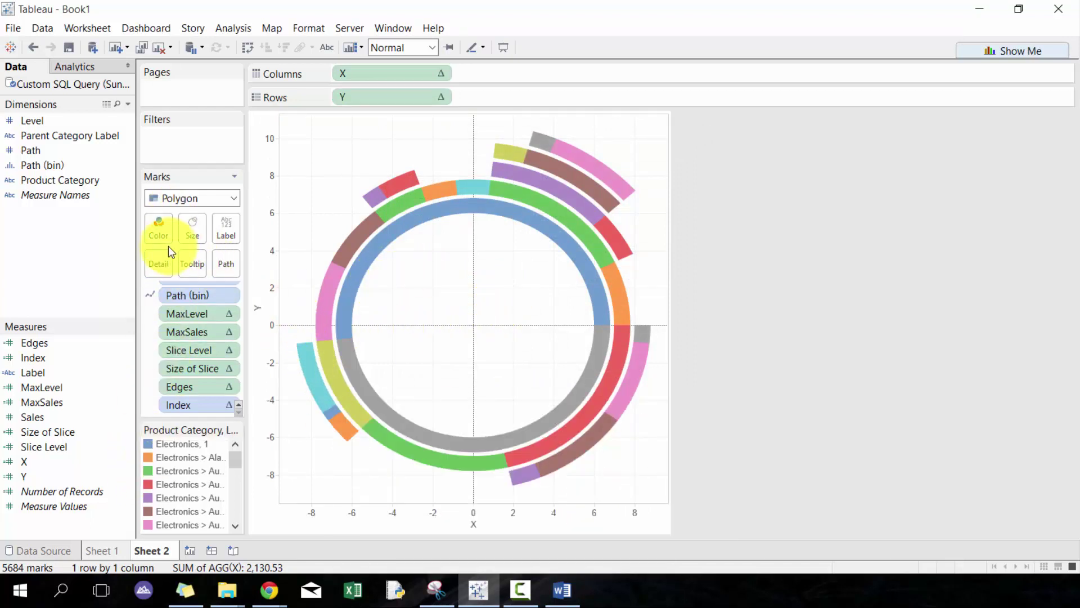
# Step: Switch the mark colours to the Blue palette and give Electronics, 1 a dark navy shade
pyautogui.click(160, 234)
pyautogui.click(247, 276)
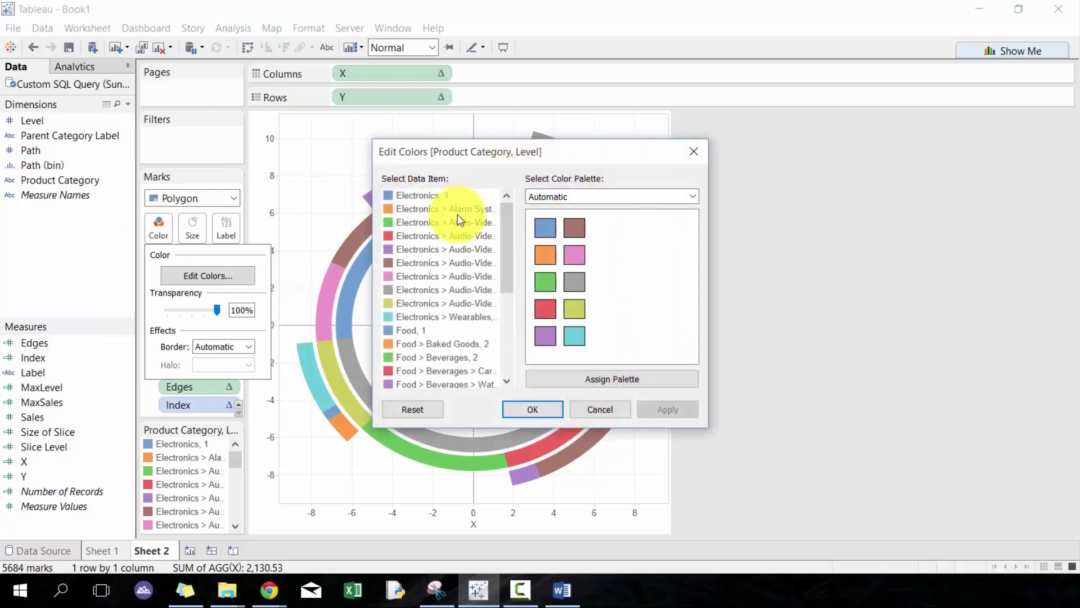
pyautogui.click(591, 193)
pyautogui.click(572, 416)
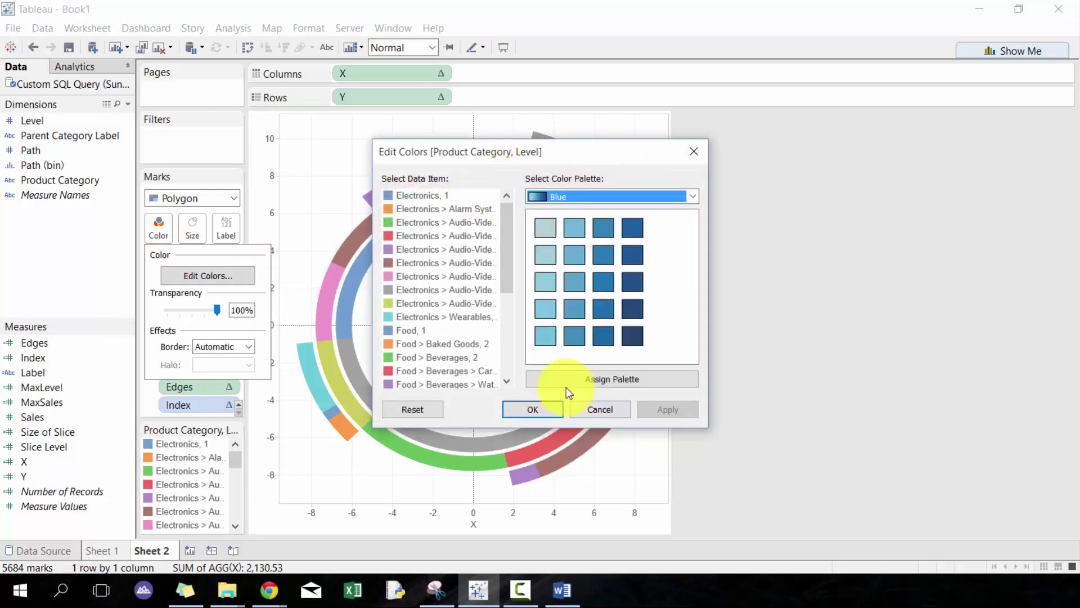
pyautogui.click(435, 197)
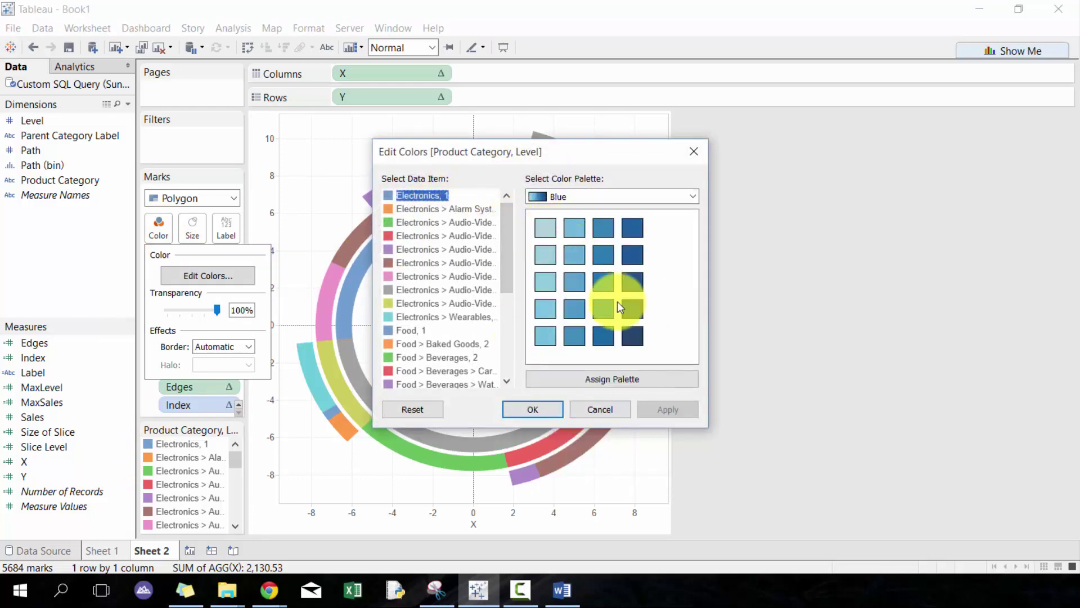
pyautogui.click(631, 336)
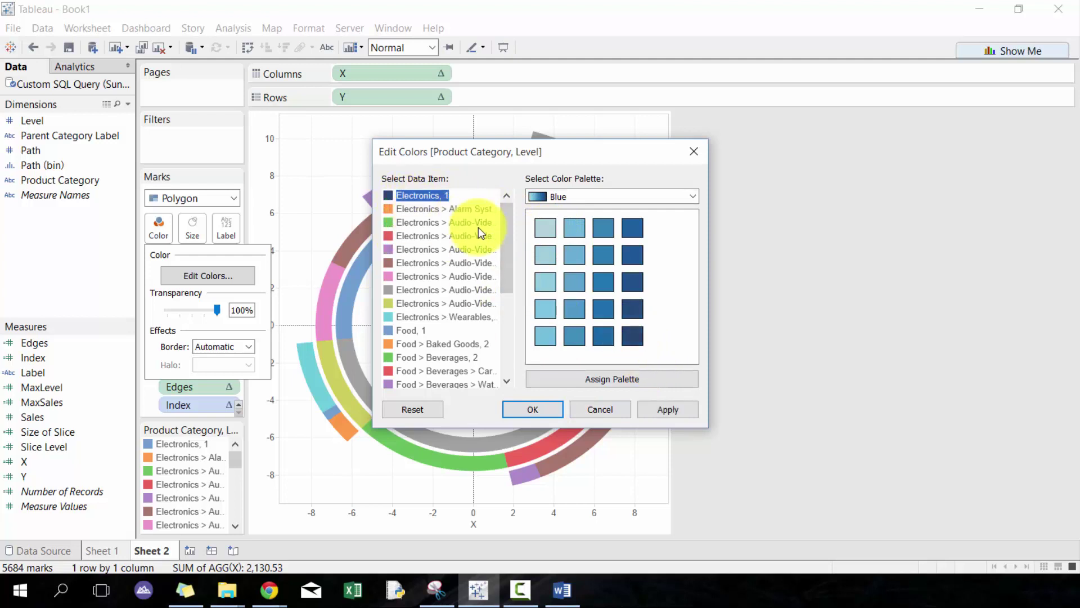
# Step: Give the alarm systems item and the first four Audio-Video items distinct blue shades
pyautogui.click(437, 212)
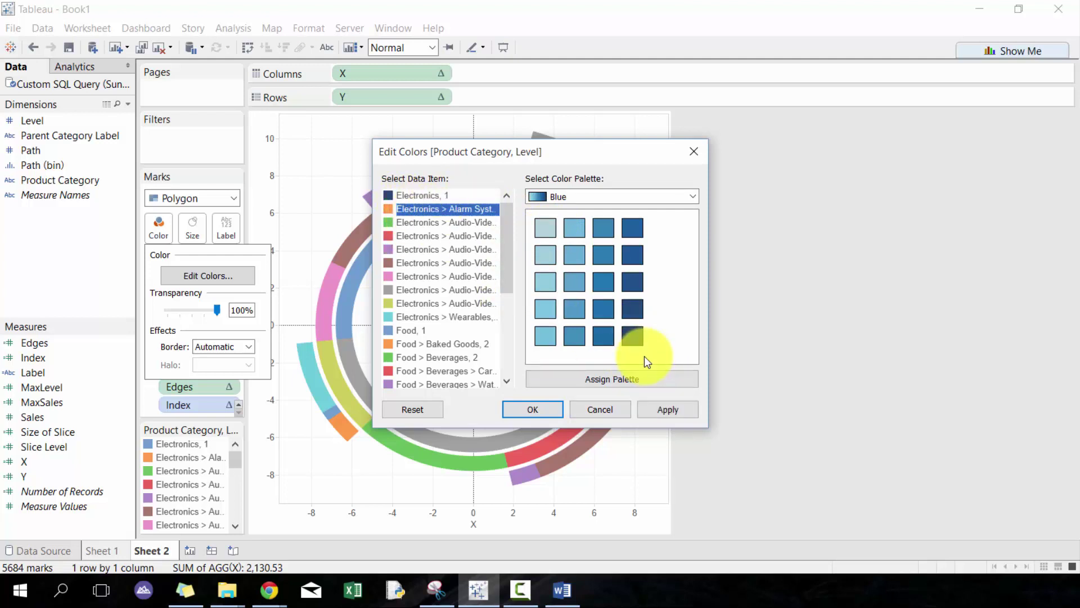
pyautogui.click(598, 343)
pyautogui.click(394, 223)
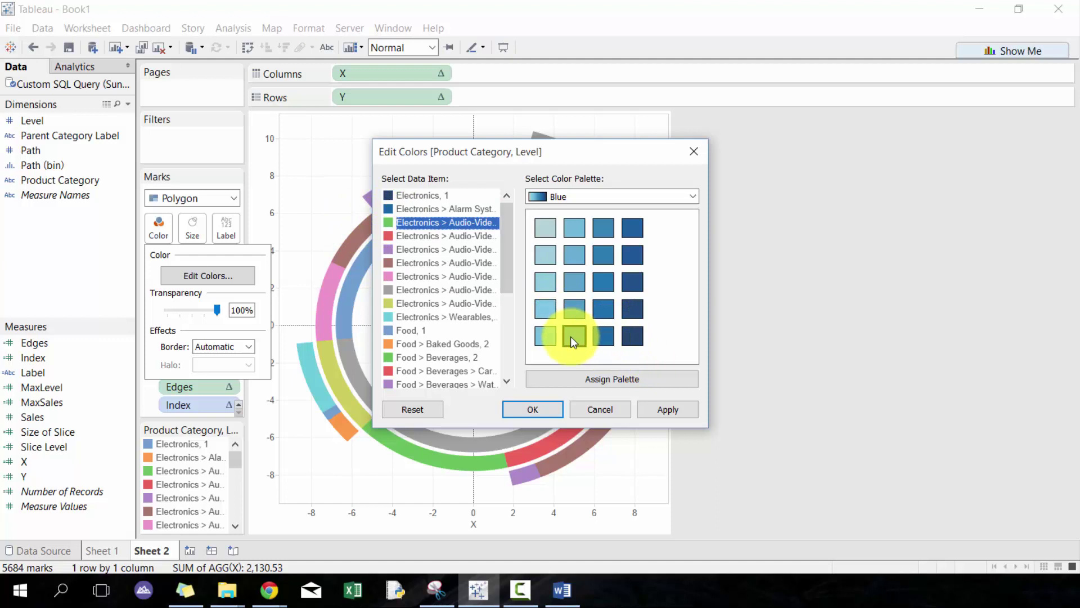
pyautogui.click(570, 336)
pyautogui.click(449, 236)
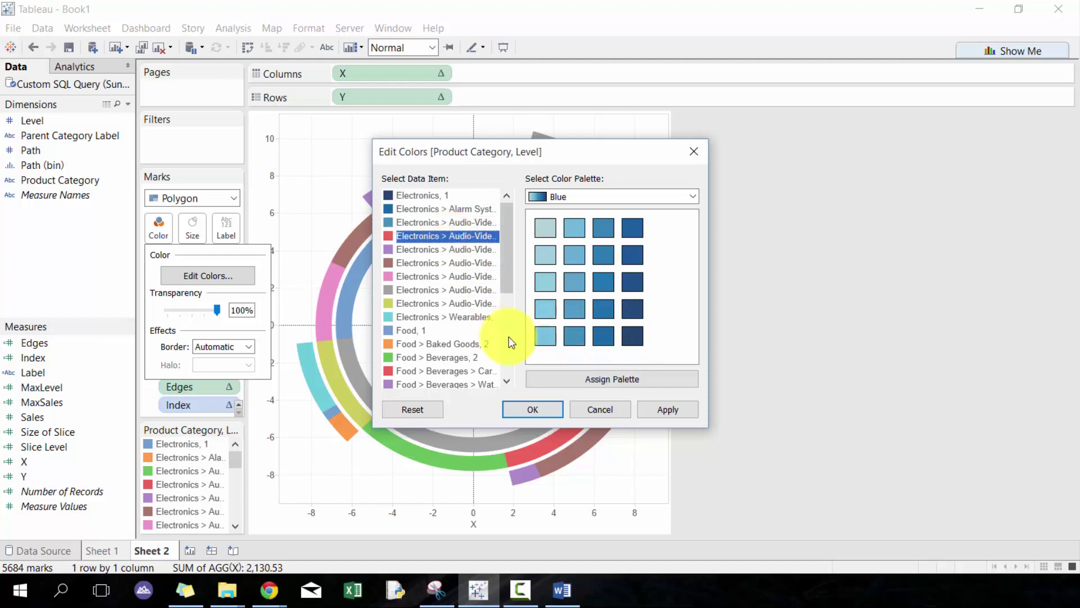
pyautogui.click(545, 335)
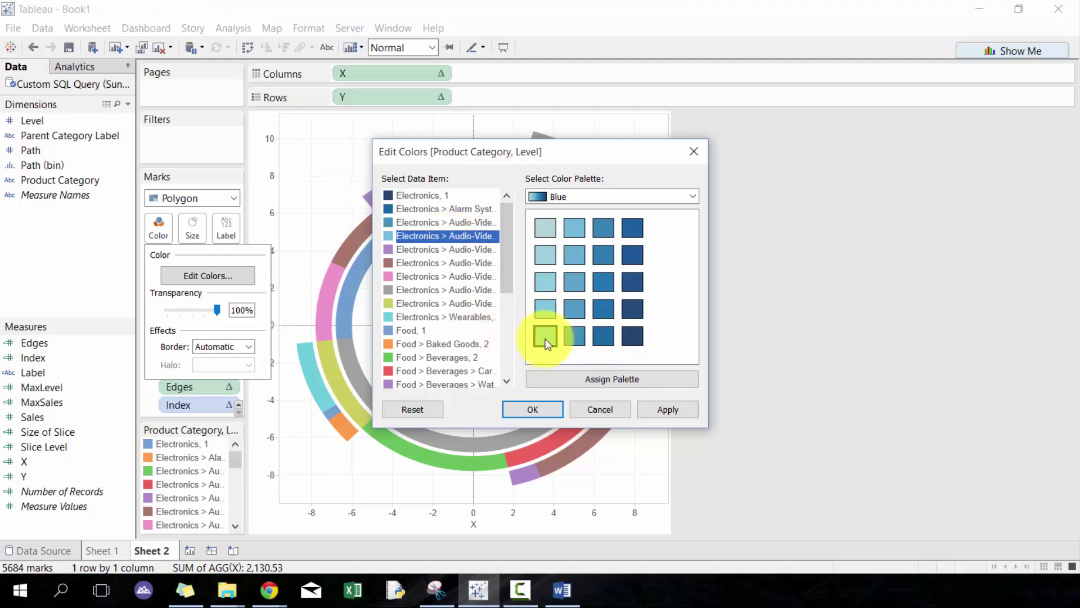
pyautogui.click(450, 252)
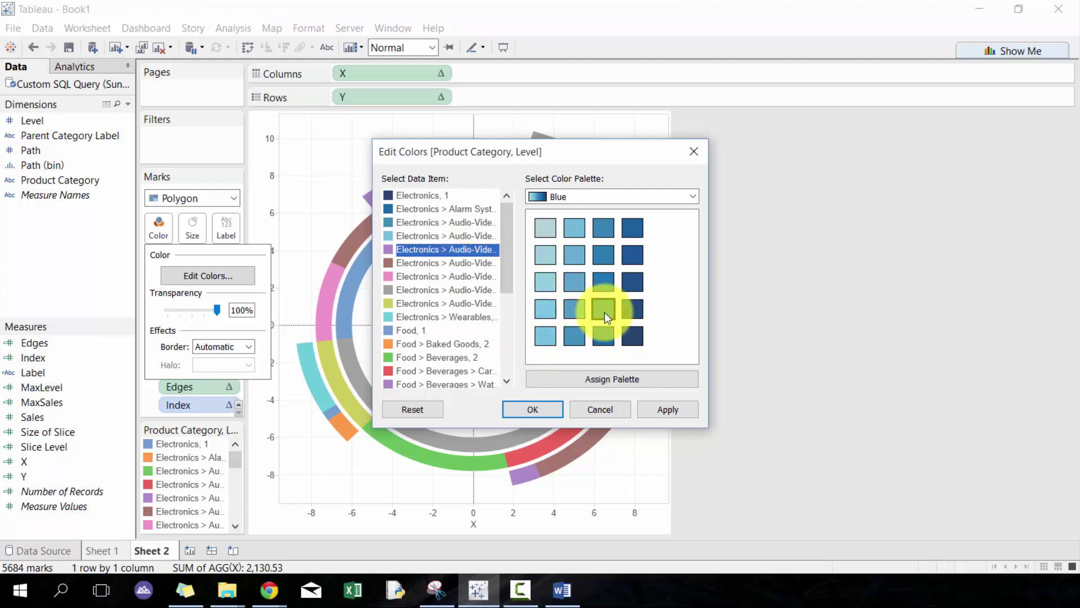
pyautogui.click(604, 310)
pyautogui.click(450, 263)
pyautogui.click(568, 312)
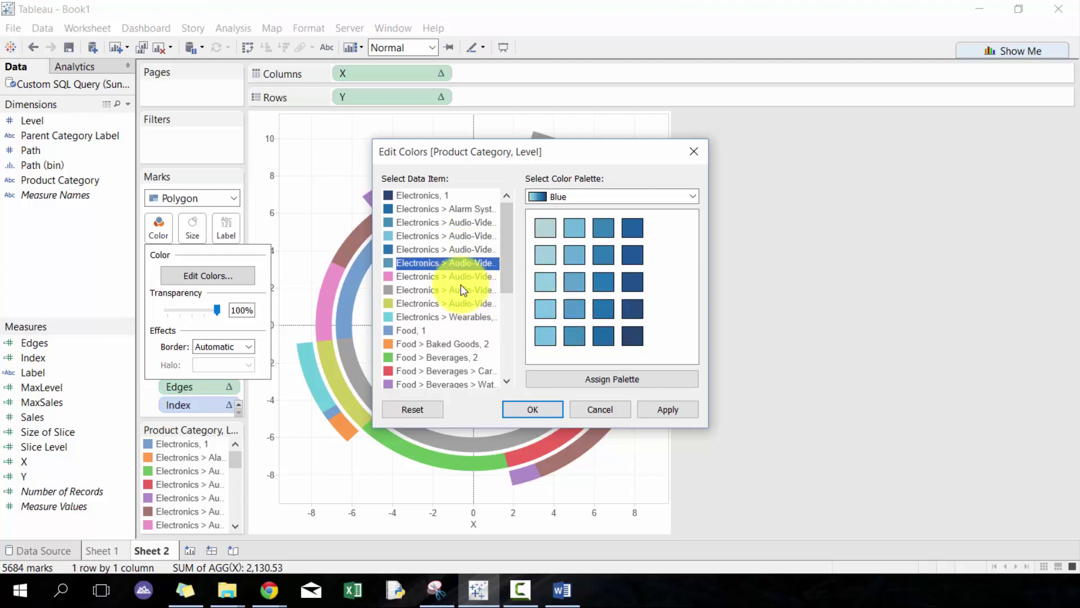
# Step: Recolour the remaining Audio-Video items and Wearables in light blues and apply the colours
pyautogui.click(450, 277)
pyautogui.click(543, 310)
pyautogui.click(462, 290)
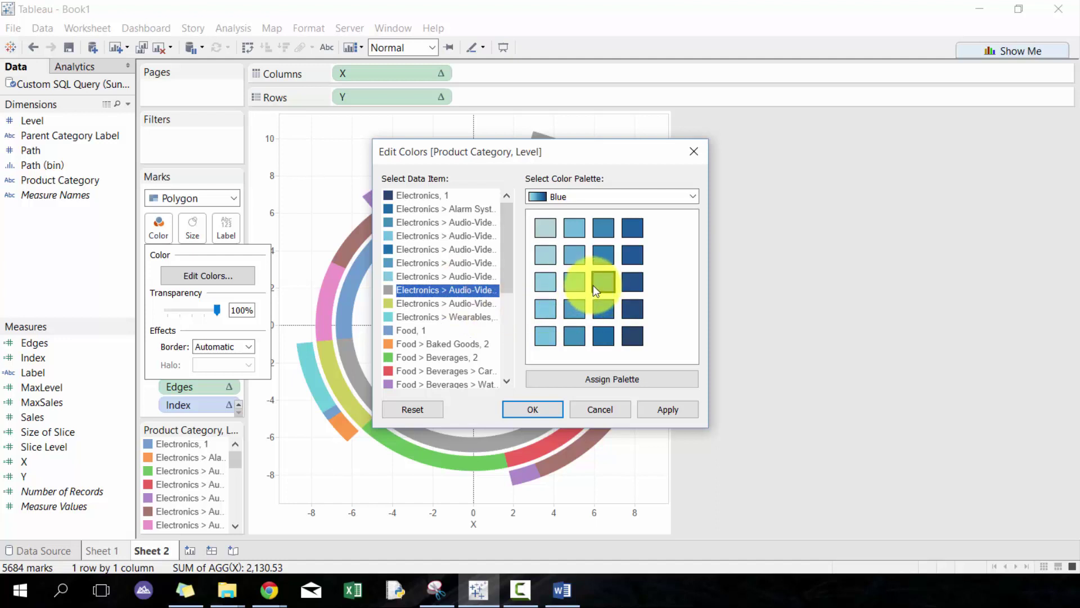
pyautogui.click(595, 284)
pyautogui.click(456, 309)
pyautogui.click(536, 286)
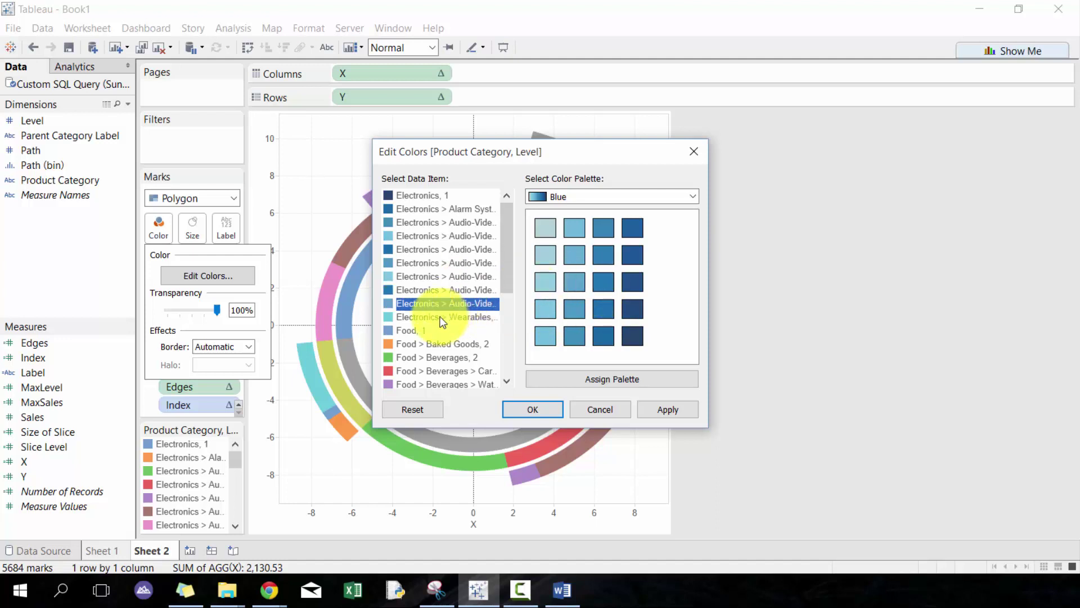
pyautogui.click(442, 319)
pyautogui.click(550, 288)
pyautogui.click(667, 409)
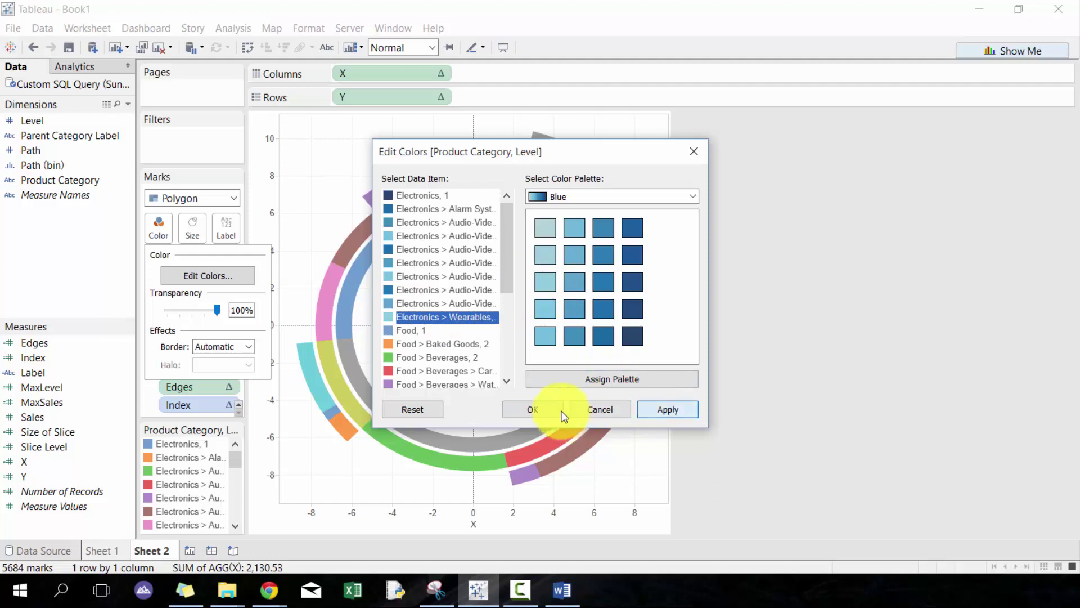
pyautogui.click(532, 410)
# Step: Highlight the Electronics, 1 slices in the chart, then clear the highlight
pyautogui.click(176, 444)
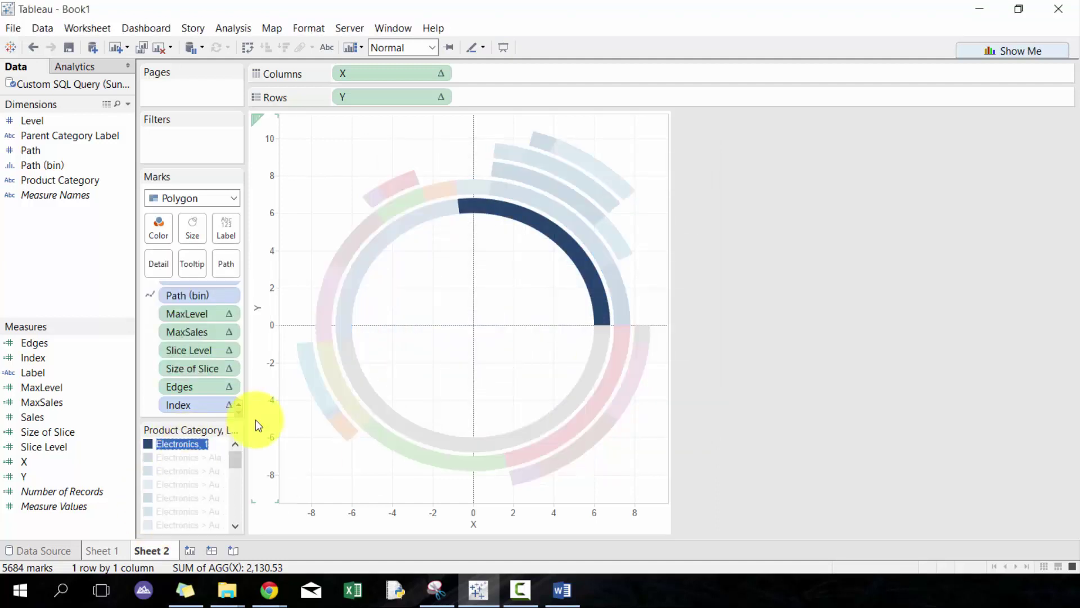
pyautogui.moveTo(471, 195)
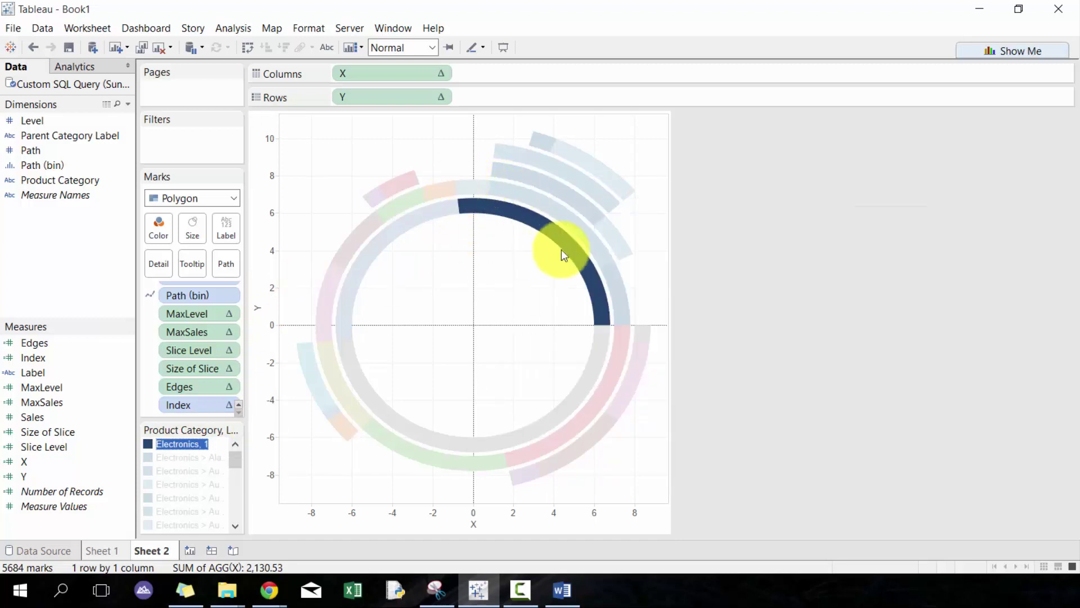
pyautogui.moveTo(605, 202)
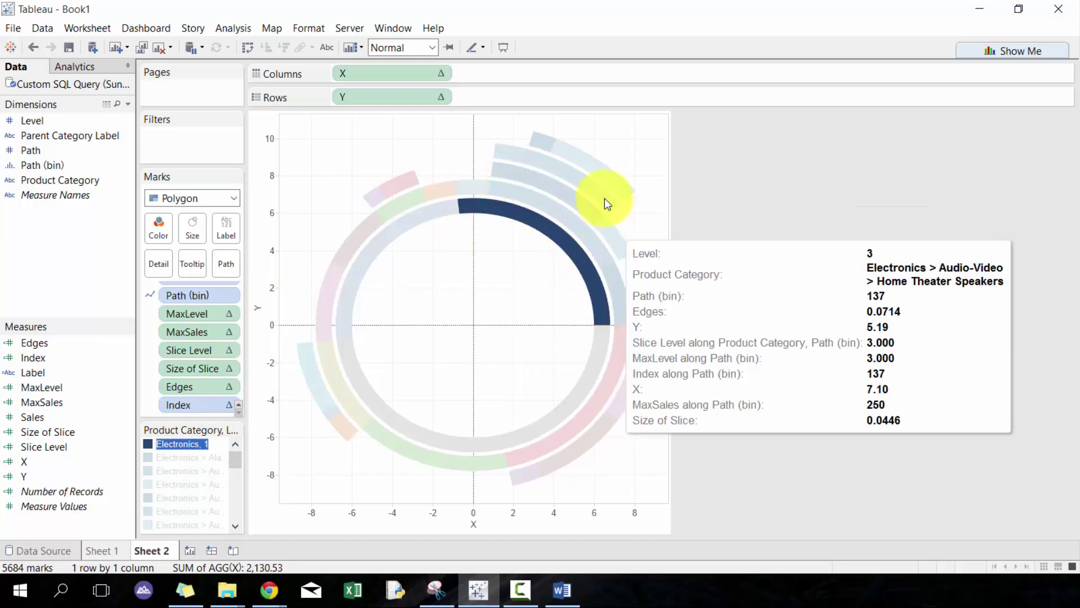
pyautogui.click(657, 252)
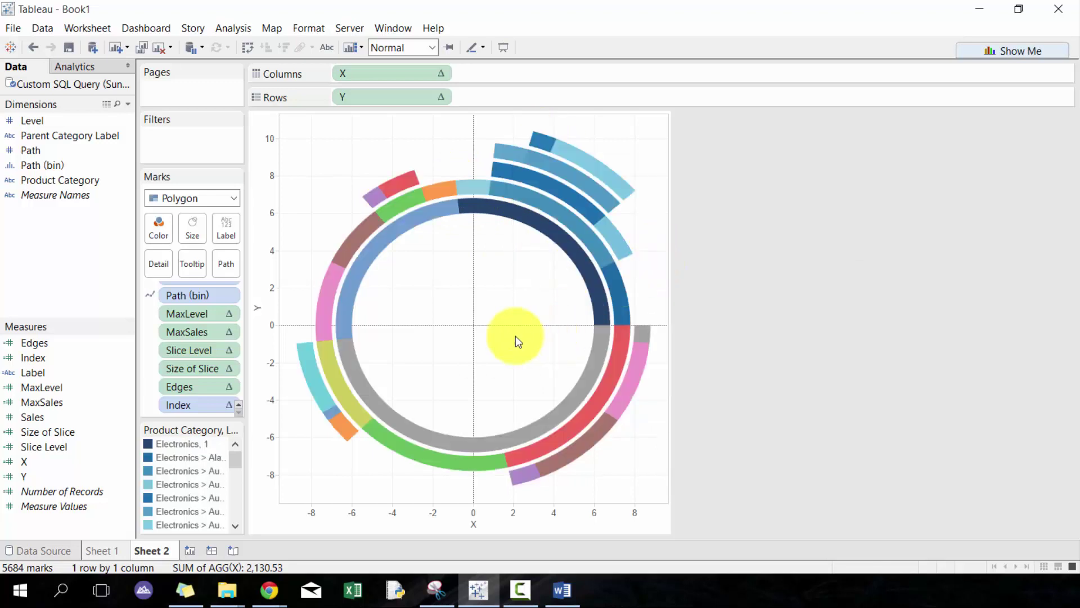
# Step: Remove MaxLevel, MaxSales, Slice Level and Size of Slice from the Marks card
pyautogui.moveTo(226, 316); pyautogui.dragTo(101, 325)
pyautogui.moveTo(183, 329); pyautogui.dragTo(79, 321)
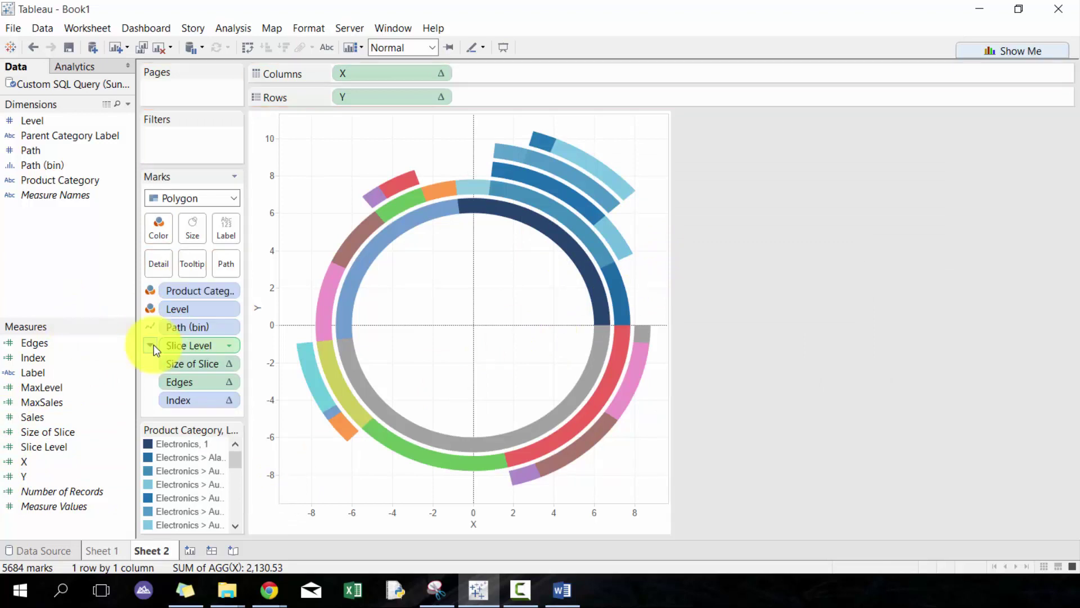
pyautogui.moveTo(153, 344); pyautogui.dragTo(85, 295)
pyautogui.moveTo(168, 345); pyautogui.dragTo(49, 243)
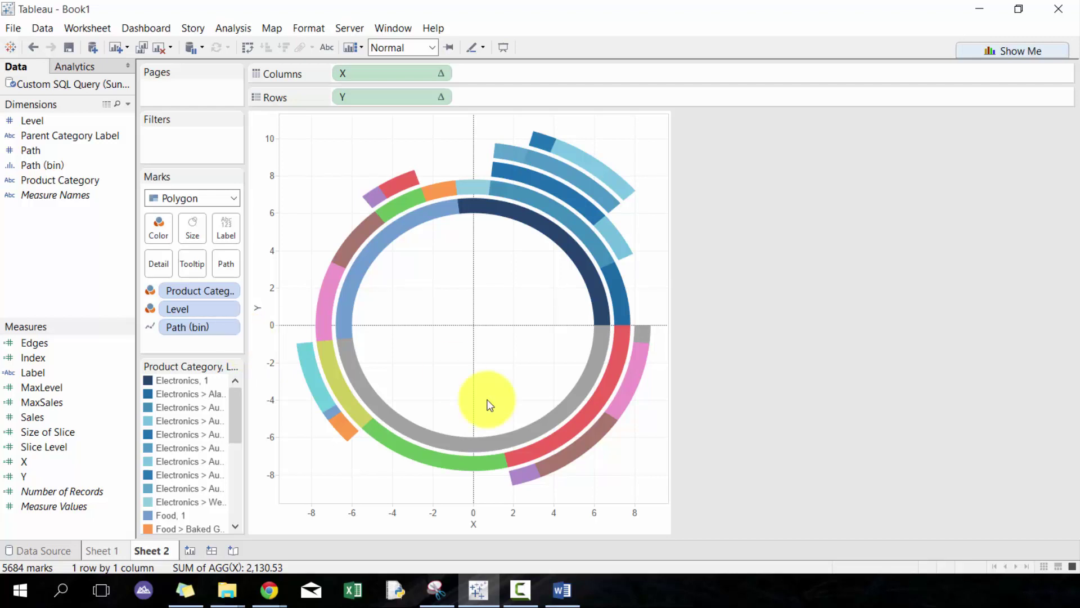
# Step: Check a mark's tooltip on the radial chart
pyautogui.moveTo(554, 230)
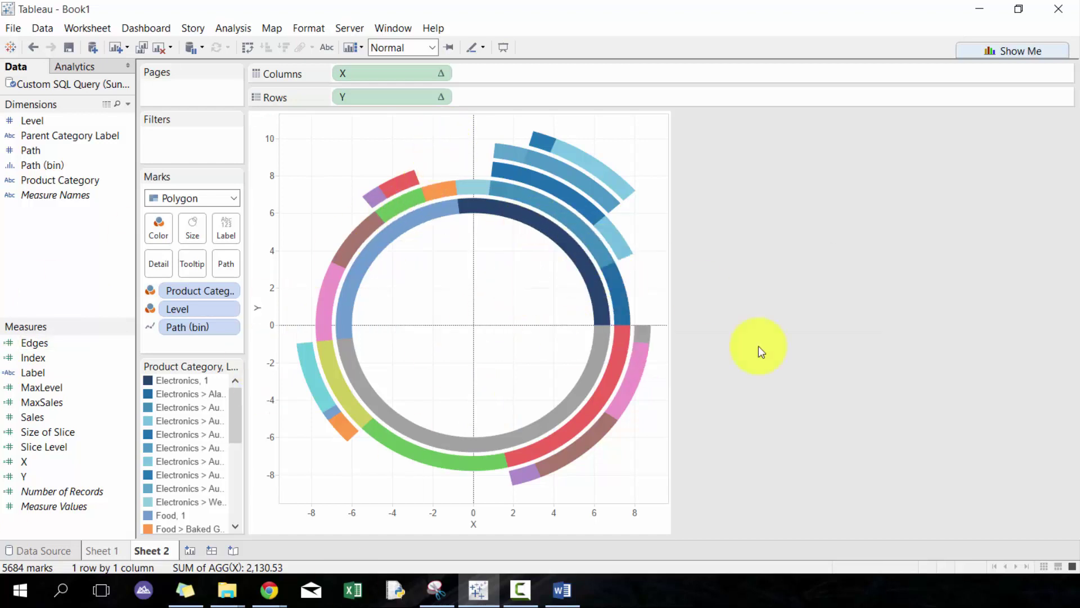